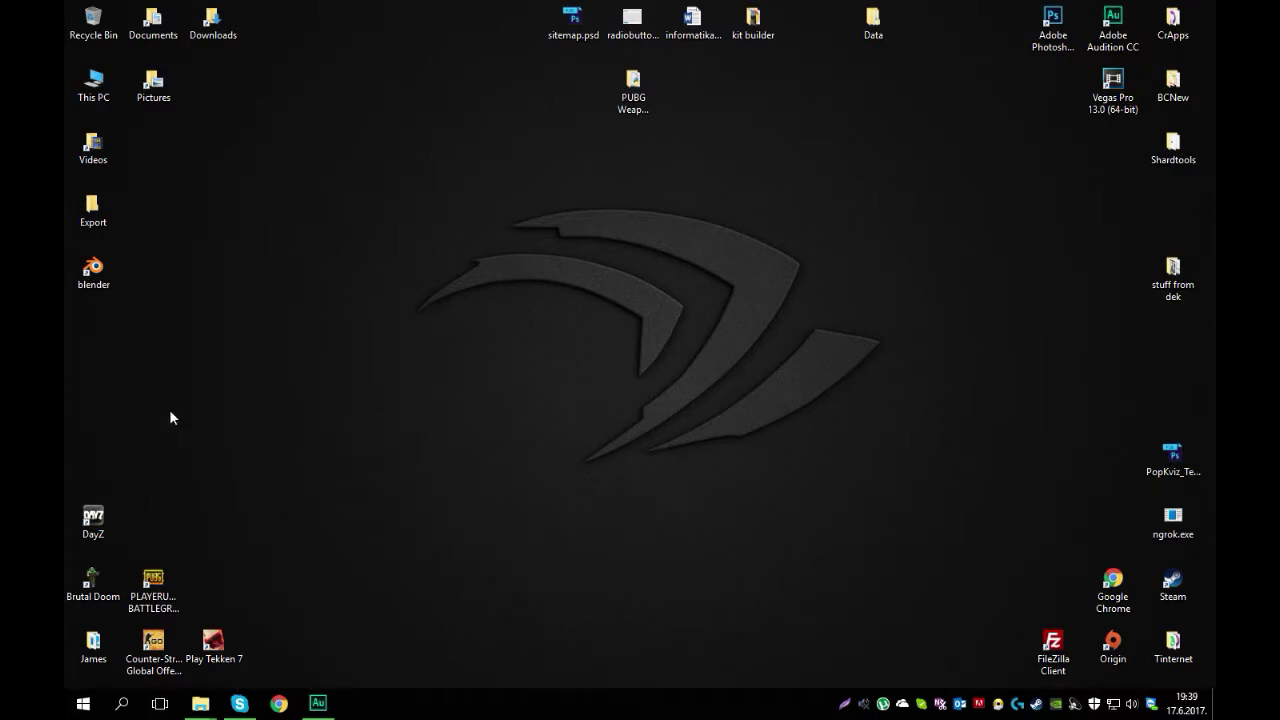
{"action": "left_click", "coordinate": [153, 588]}
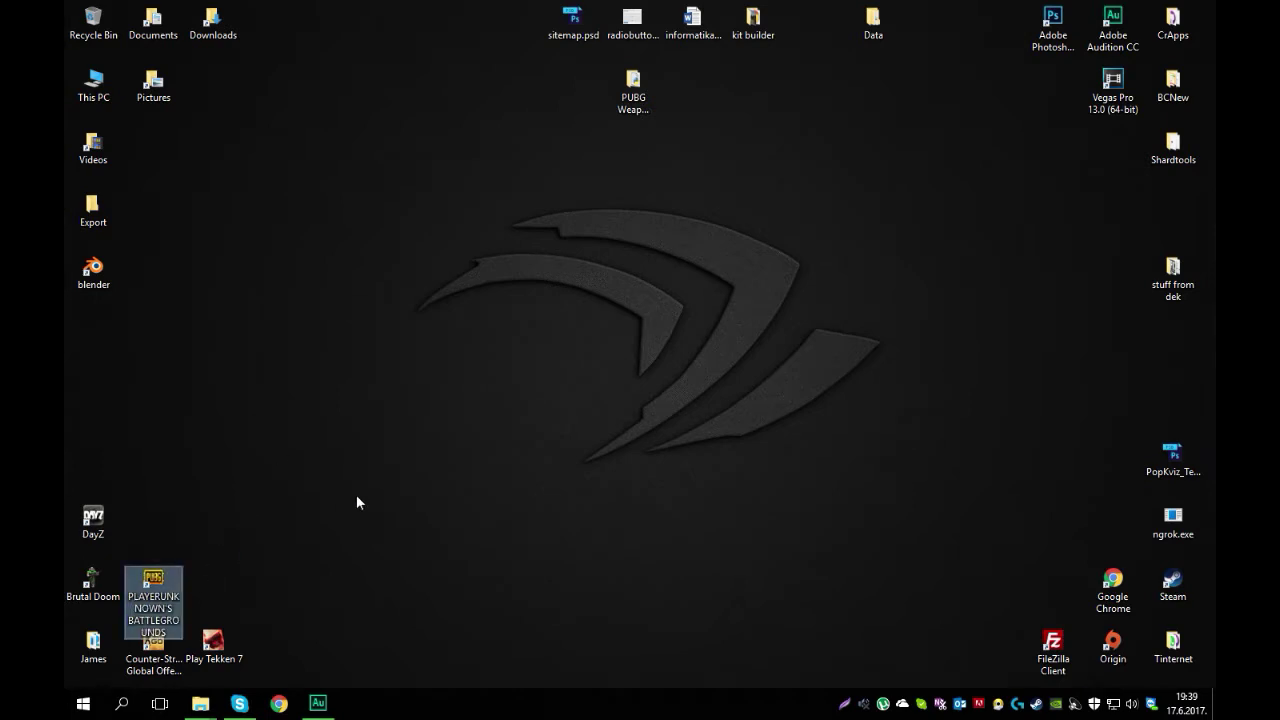
{"action": "left_click", "coordinate": [357, 497]}
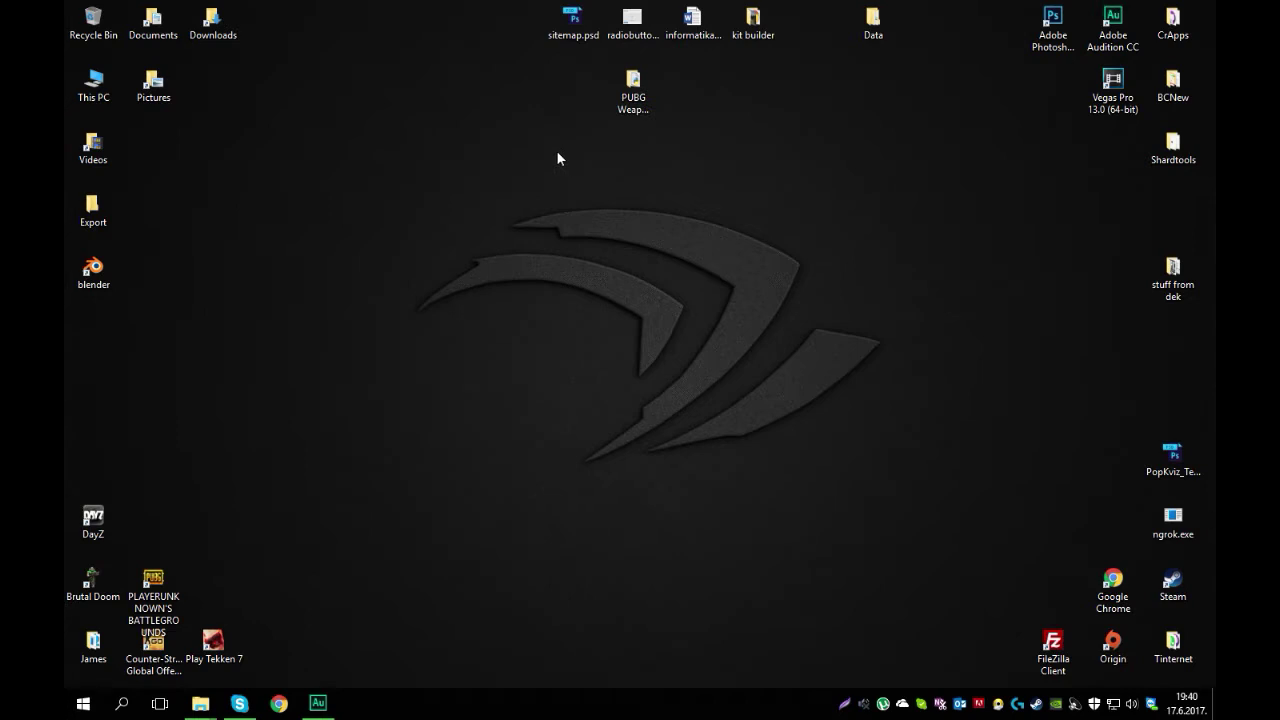
Open the PUBG game folder at E:\Steam\steamapps\common\PUBG.
{"action": "double_click", "coordinate": [86, 100]}
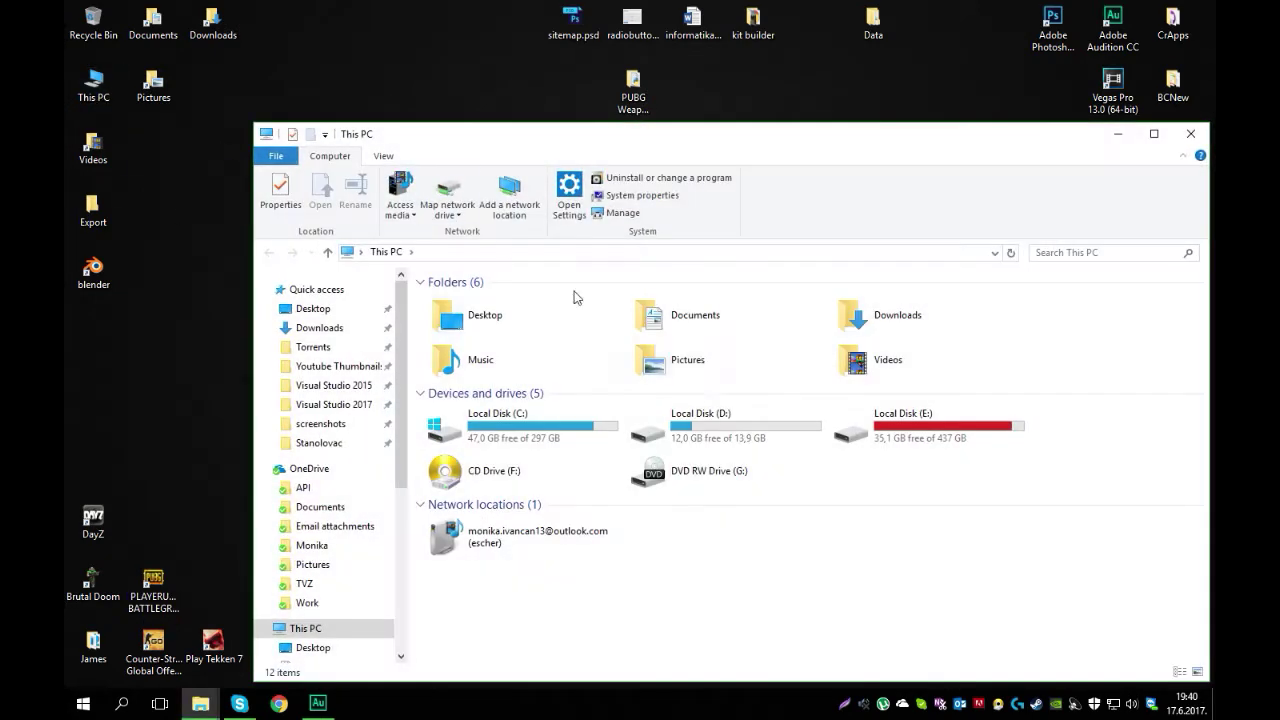
{"action": "left_click", "coordinate": [911, 422]}
{"action": "double_click", "coordinate": [911, 422]}
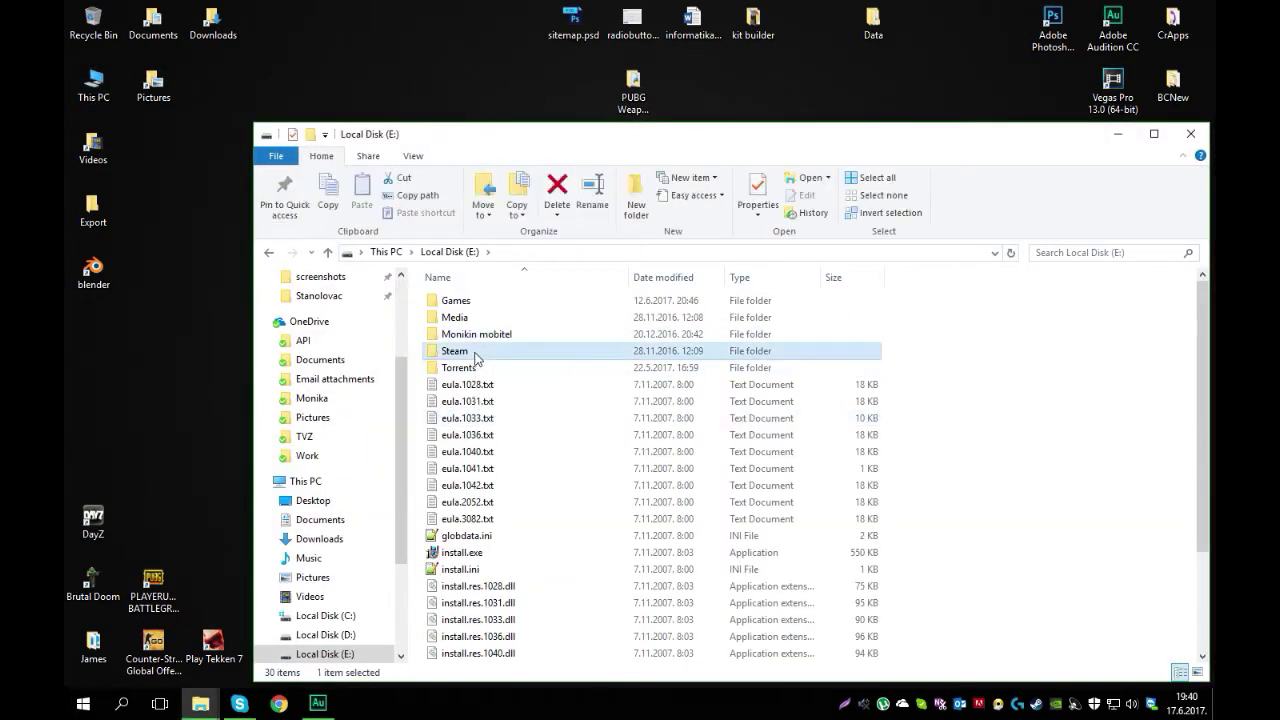
{"action": "double_click", "coordinate": [455, 351]}
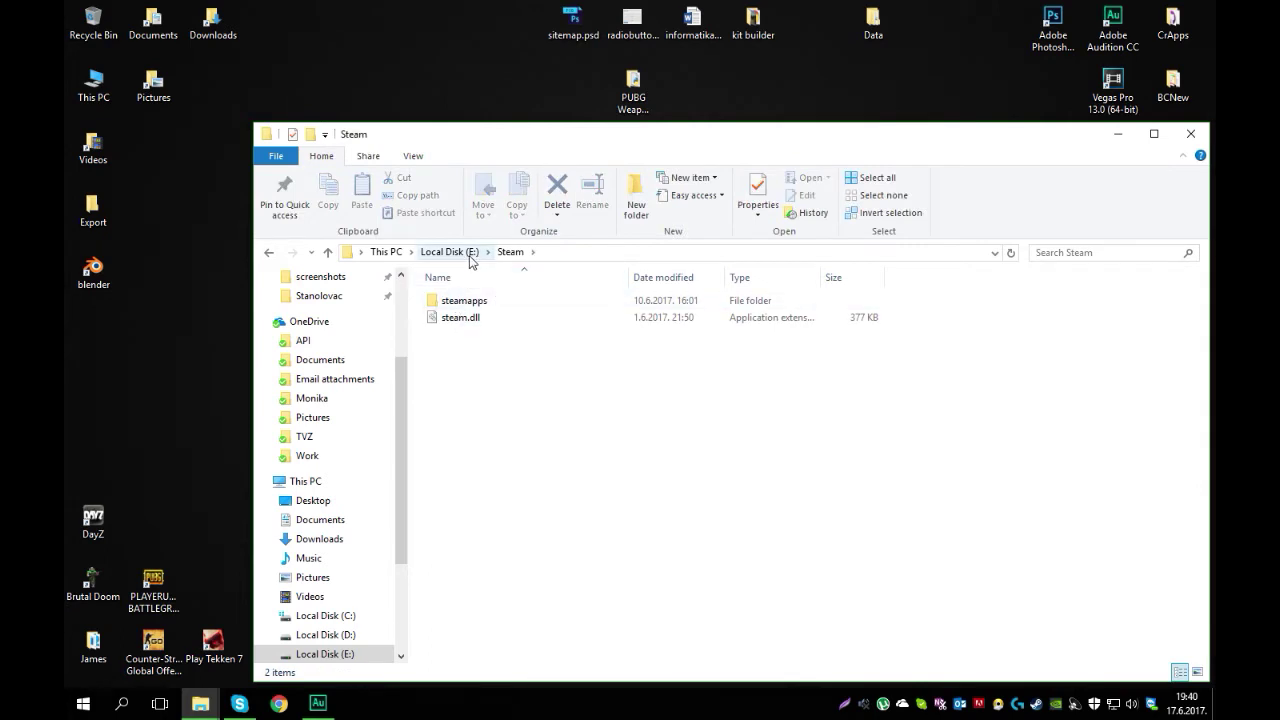
{"action": "double_click", "coordinate": [485, 300]}
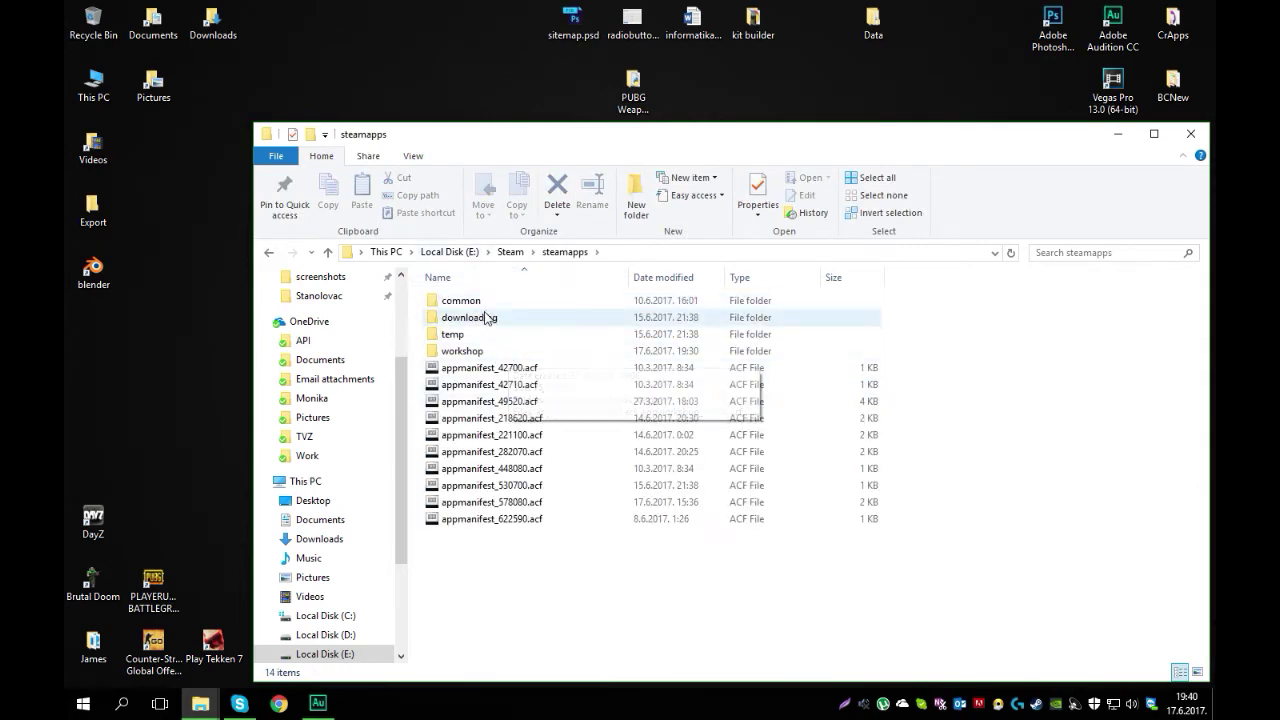
{"action": "double_click", "coordinate": [486, 301]}
{"action": "double_click", "coordinate": [462, 384]}
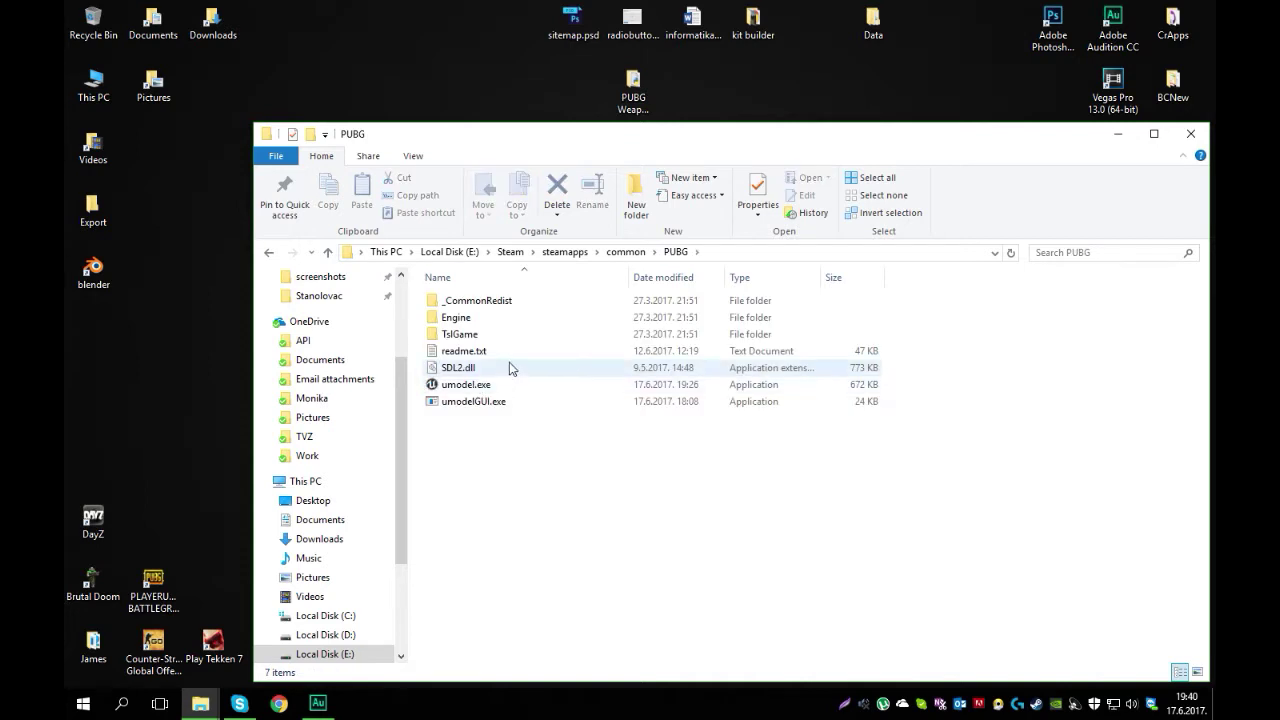
Launch umodel.exe from the PUBG folder.
{"action": "left_click_drag", "start_coordinate": [626, 489], "coordinate": [447, 282]}
{"action": "left_click", "coordinate": [485, 384]}
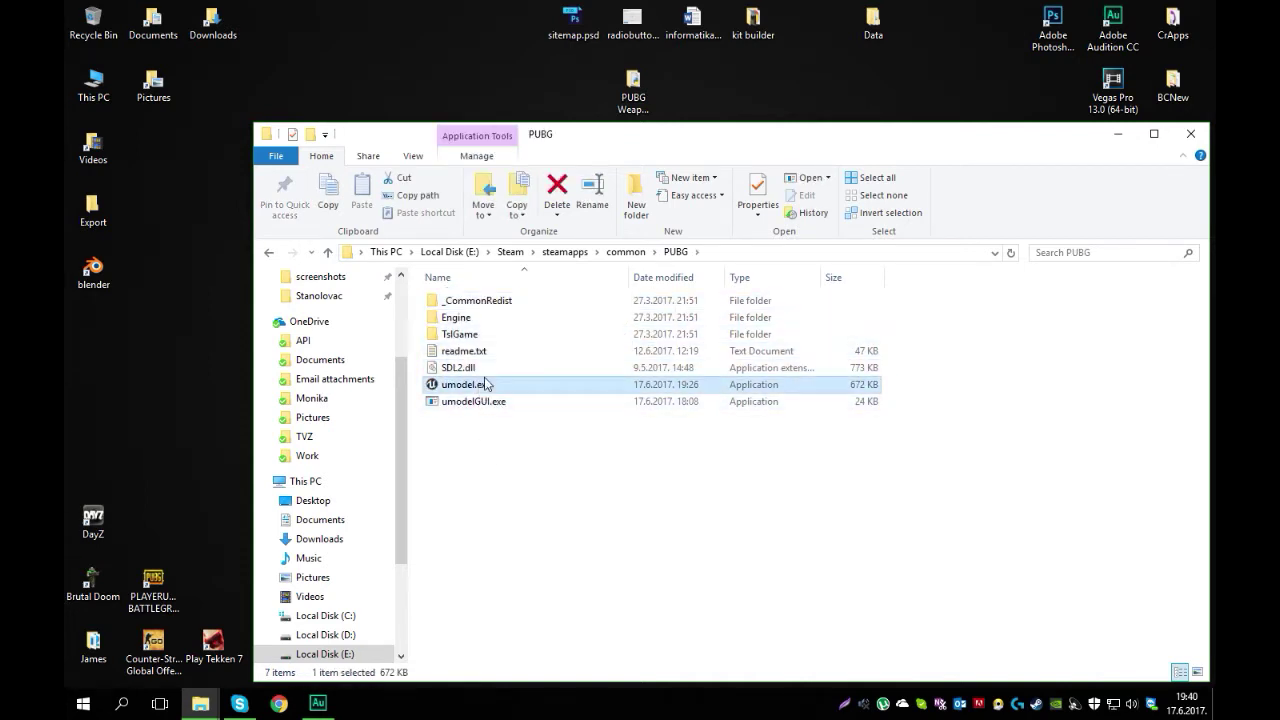
{"action": "left_click", "coordinate": [463, 351]}
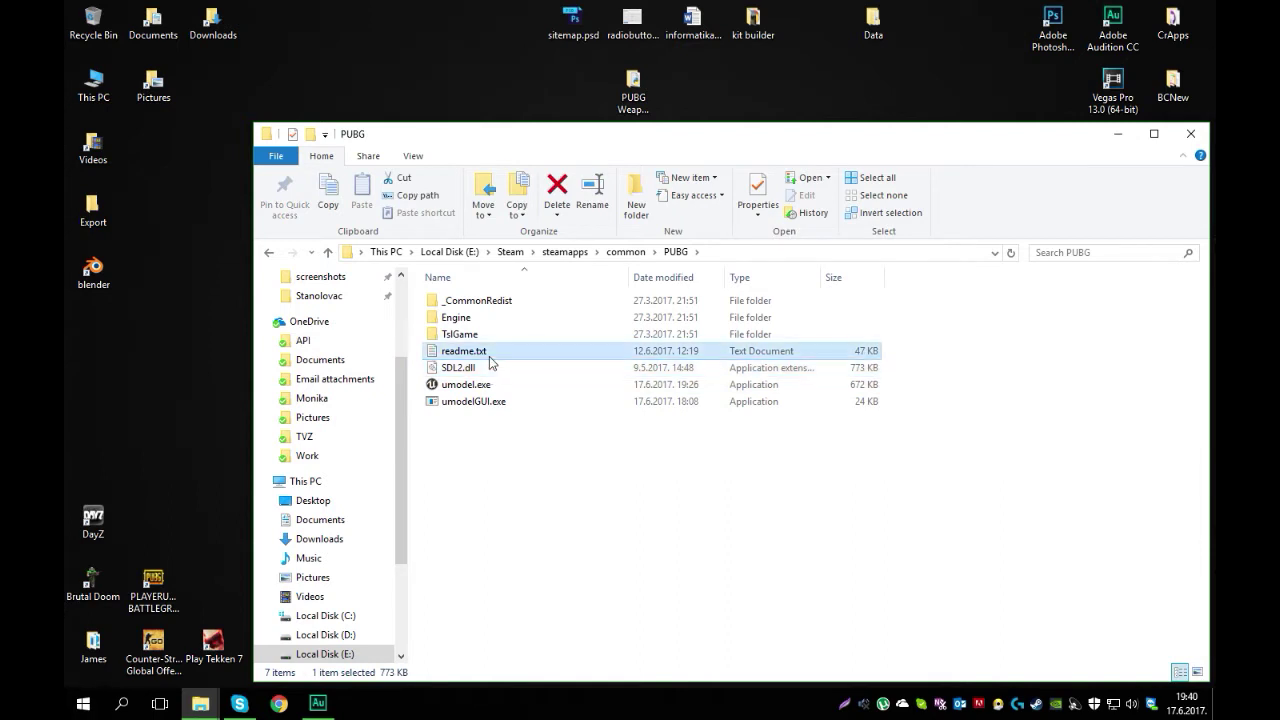
{"action": "left_click", "coordinate": [466, 368]}
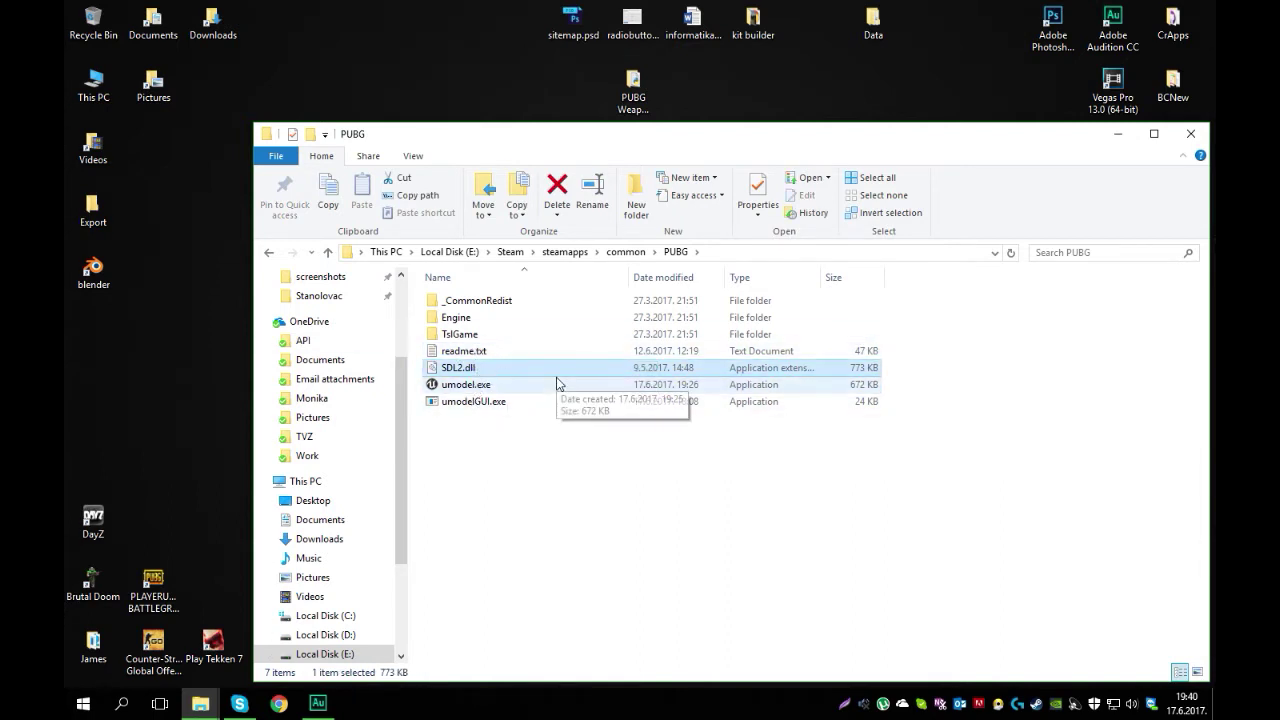
{"action": "double_click", "coordinate": [470, 389]}
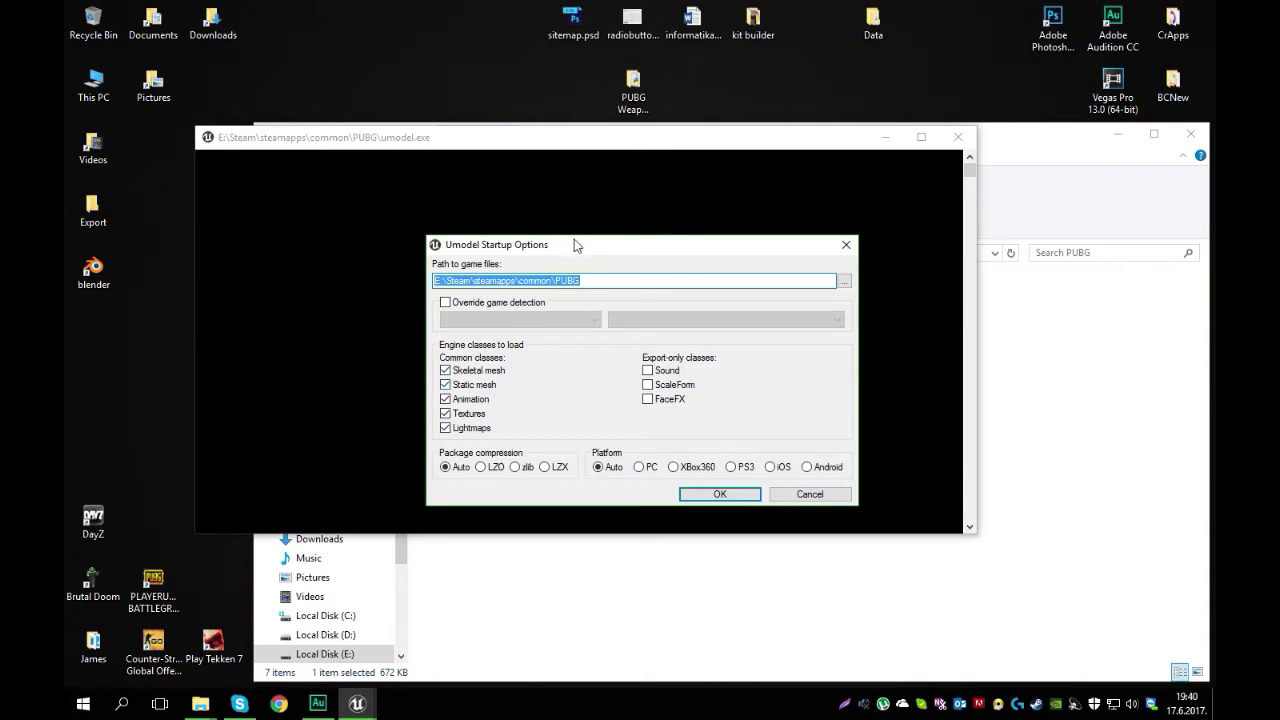
Override the game detection in the Umodel startup options with Unreal engine 4, version Unreal engine 4.14.
{"action": "left_click_drag", "start_coordinate": [575, 245], "coordinate": [652, 296]}
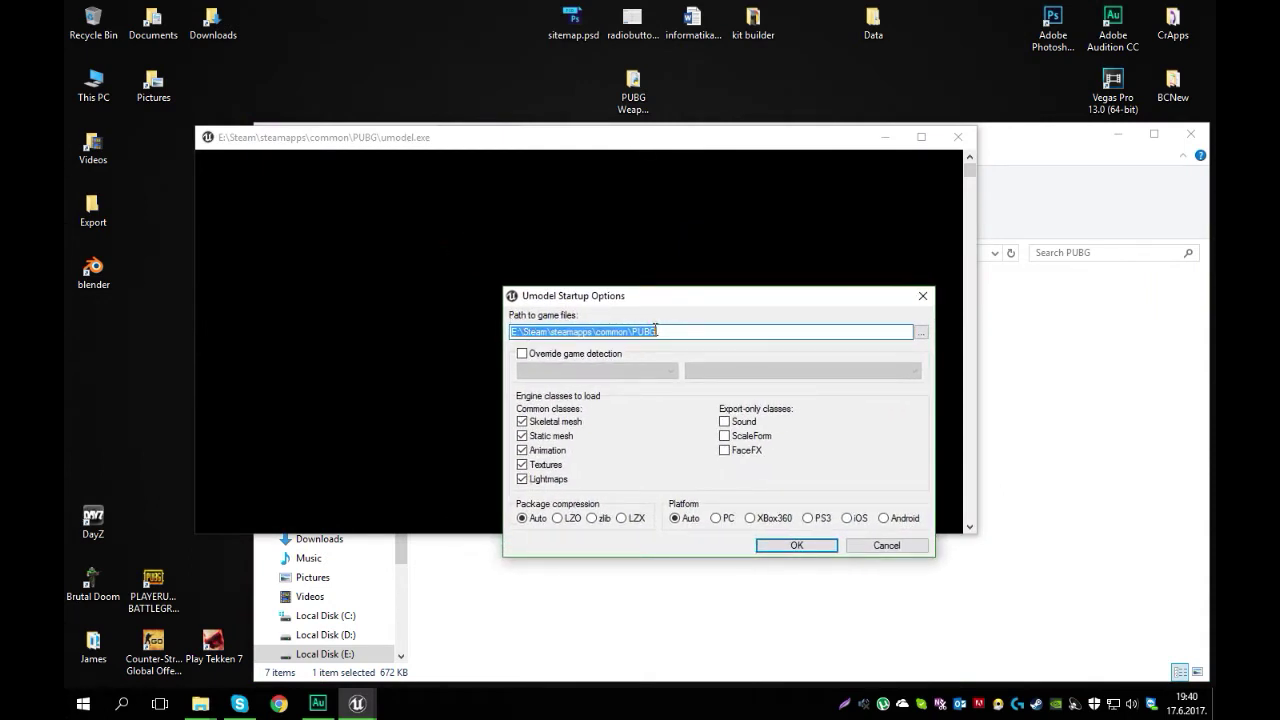
{"action": "left_click", "coordinate": [541, 328]}
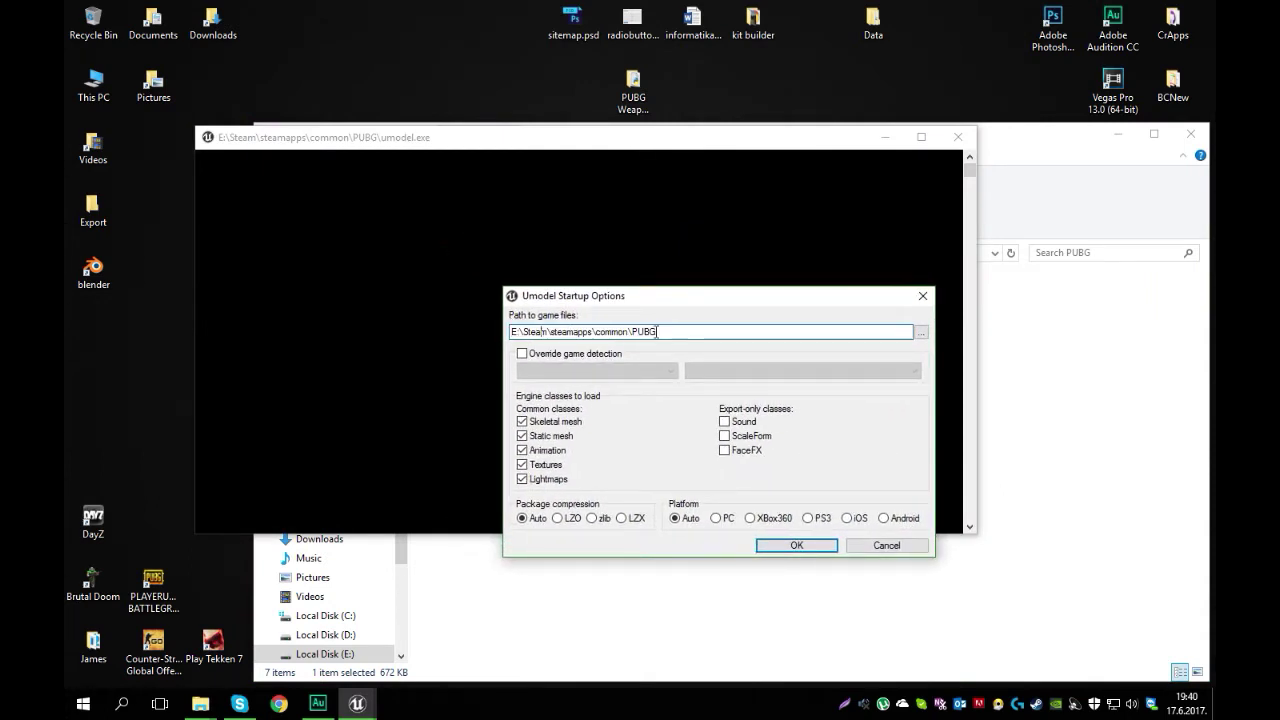
{"action": "left_click_drag", "start_coordinate": [654, 331], "coordinate": [416, 337]}
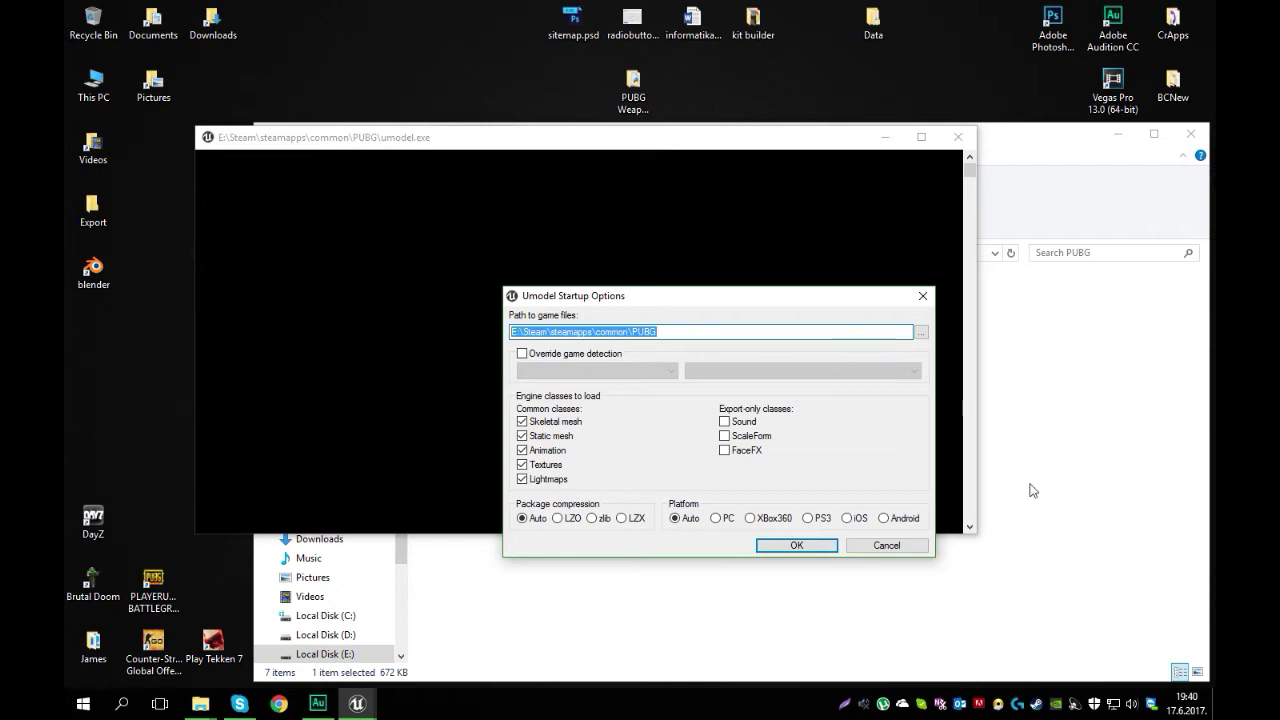
{"action": "left_click", "coordinate": [578, 356]}
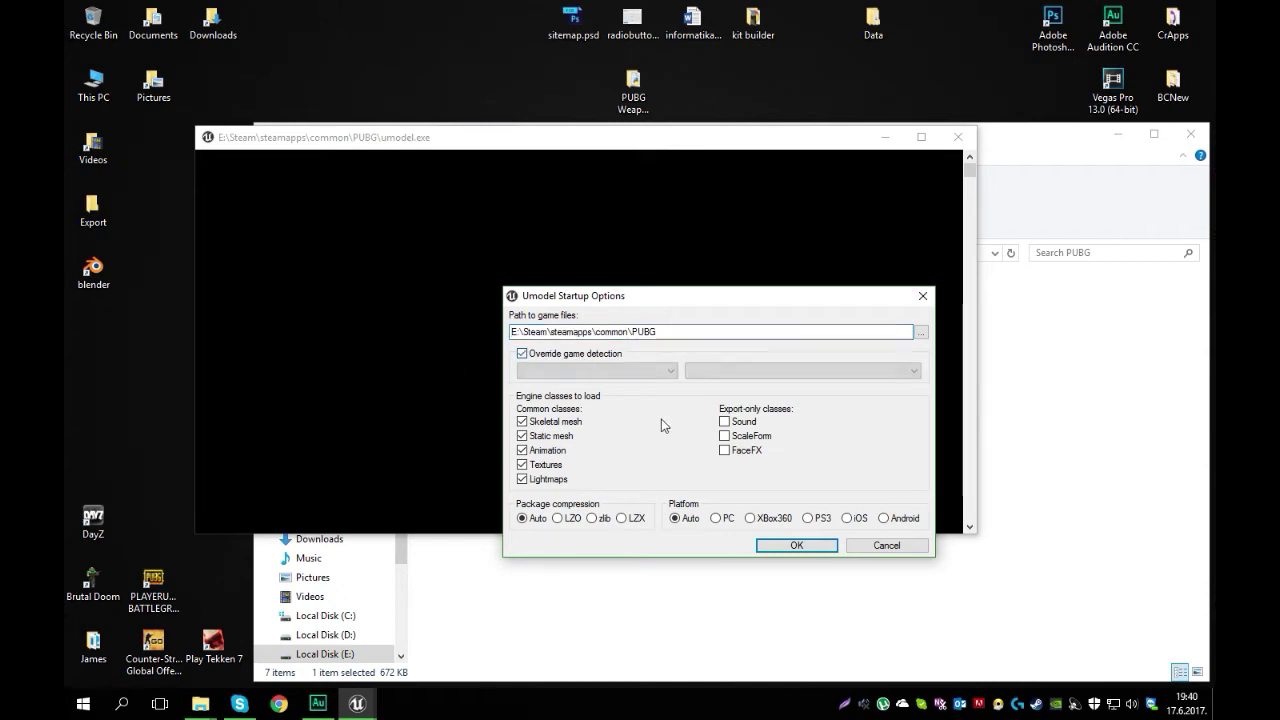
{"action": "left_click", "coordinate": [645, 371]}
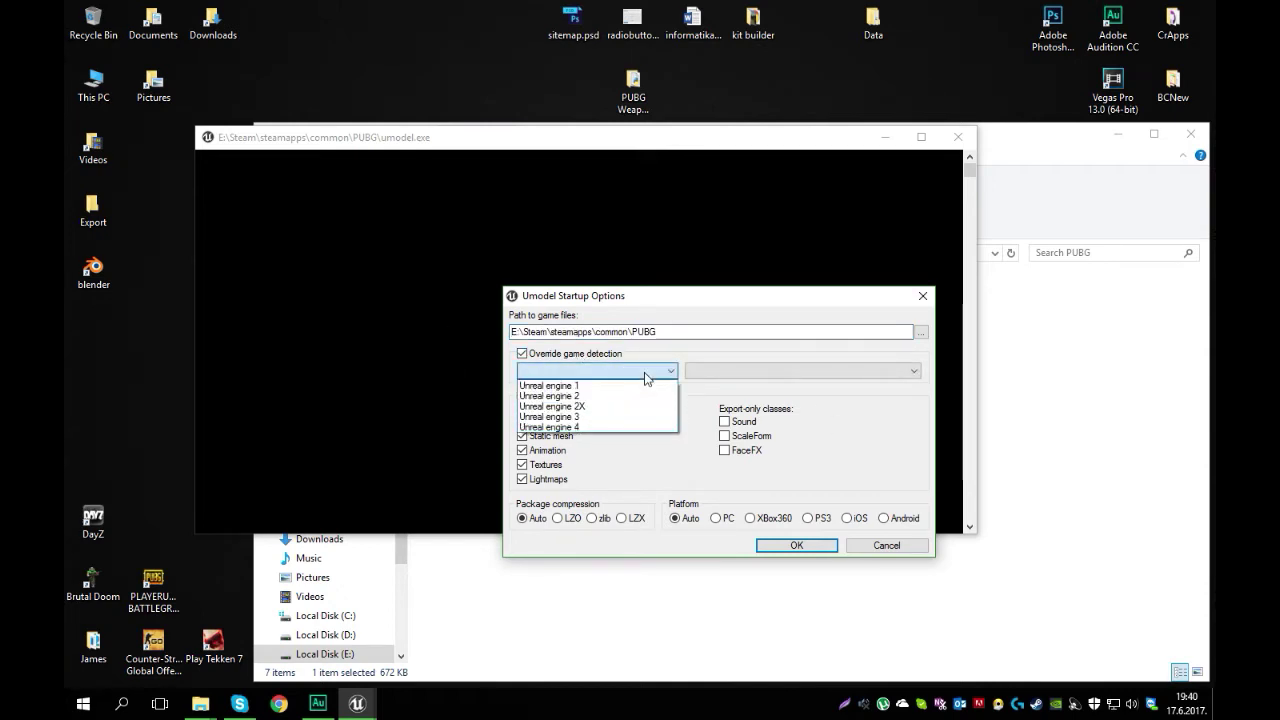
{"action": "left_click", "coordinate": [620, 432]}
{"action": "left_click", "coordinate": [760, 371]}
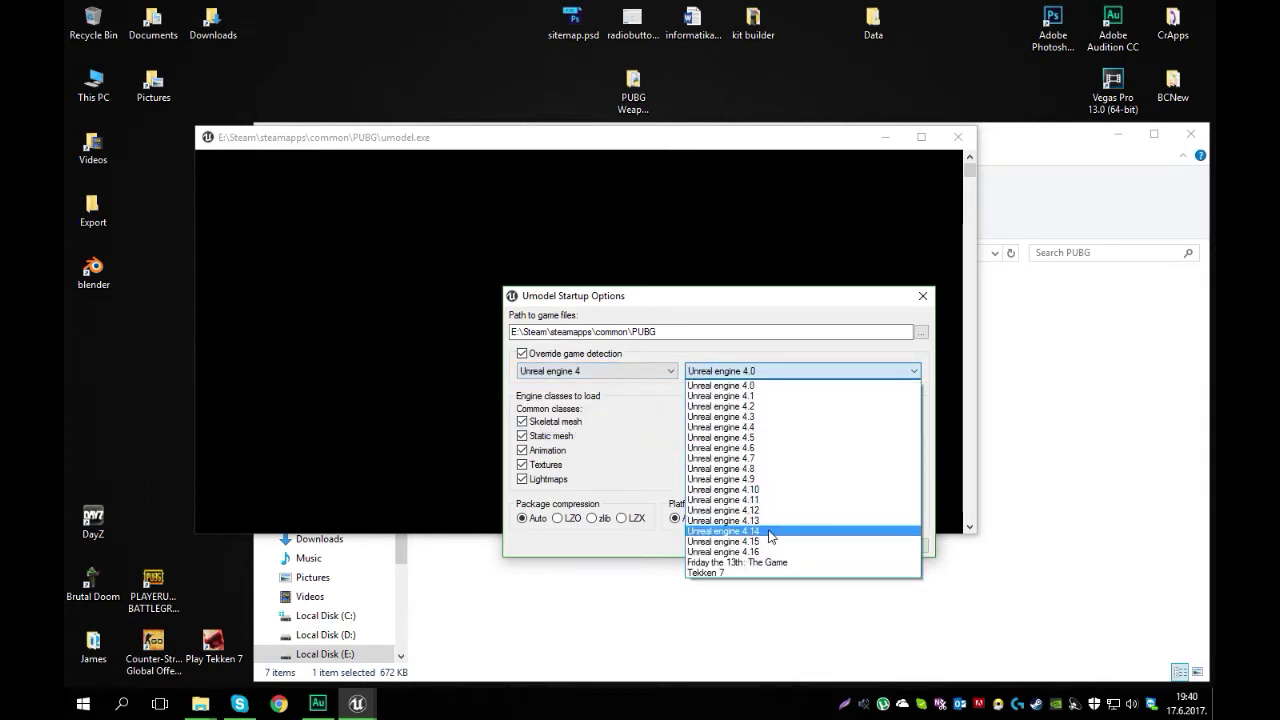
{"action": "left_click", "coordinate": [771, 537]}
Exclude Skeletal mesh, Animation and Lightmaps from the classes to load, set the platform to PC, and accept the startup options.
{"action": "left_click", "coordinate": [553, 423]}
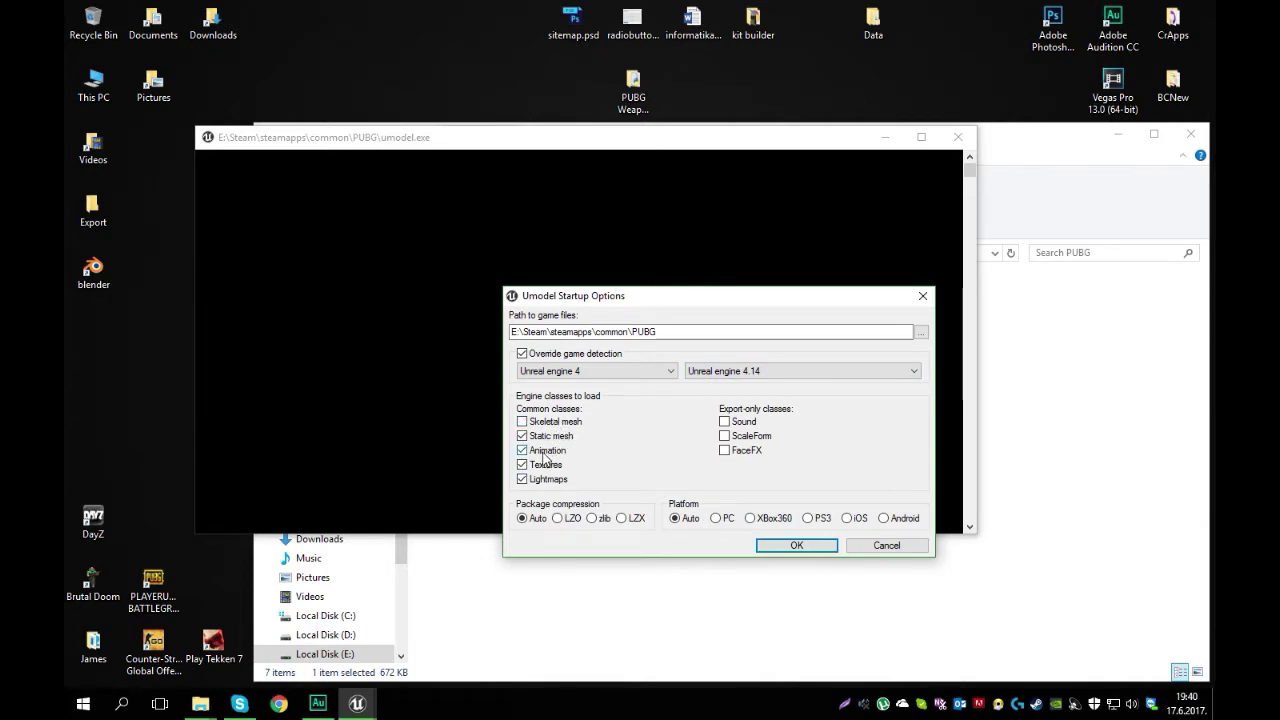
{"action": "left_click", "coordinate": [522, 479]}
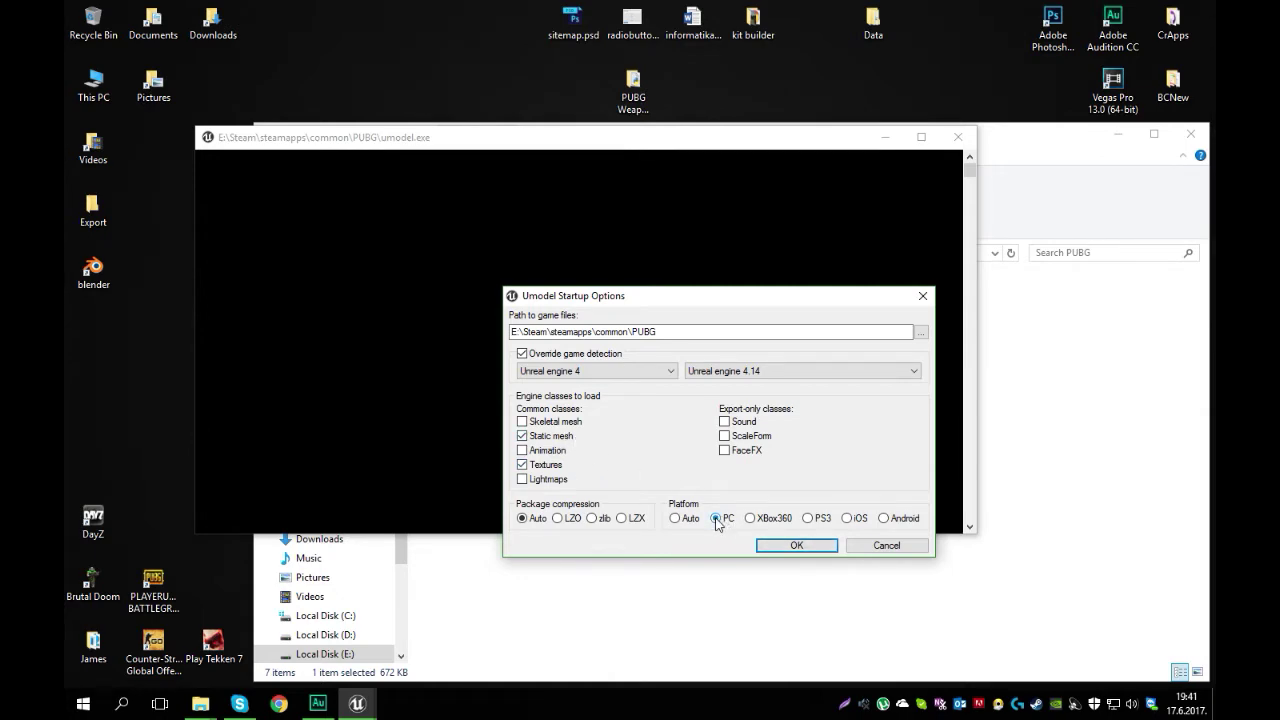
{"action": "left_click", "coordinate": [797, 545]}
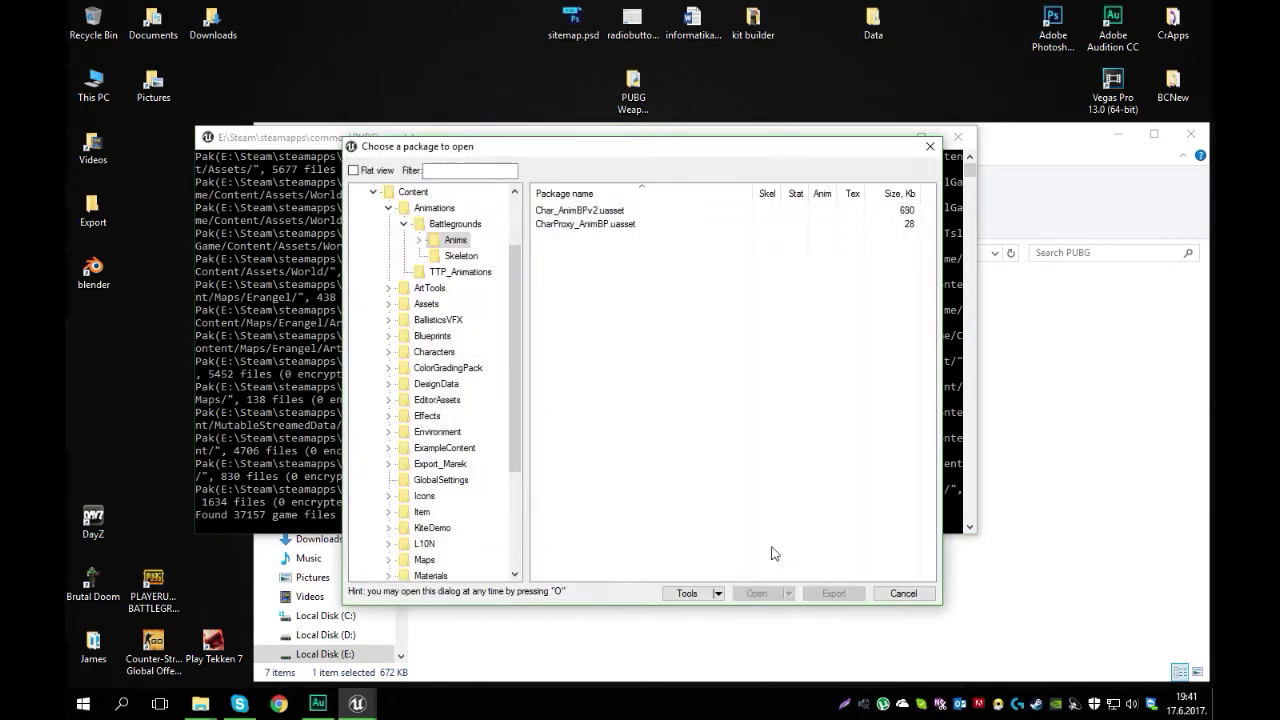
Open the HK416_01.uasset package from the Weapon > Rifles > HK416 > Meshes folder.
{"action": "left_click_drag", "start_coordinate": [550, 151], "coordinate": [598, 147]}
{"action": "scroll", "coordinate": [463, 282], "scroll_direction": "down", "scroll_amount": 4}
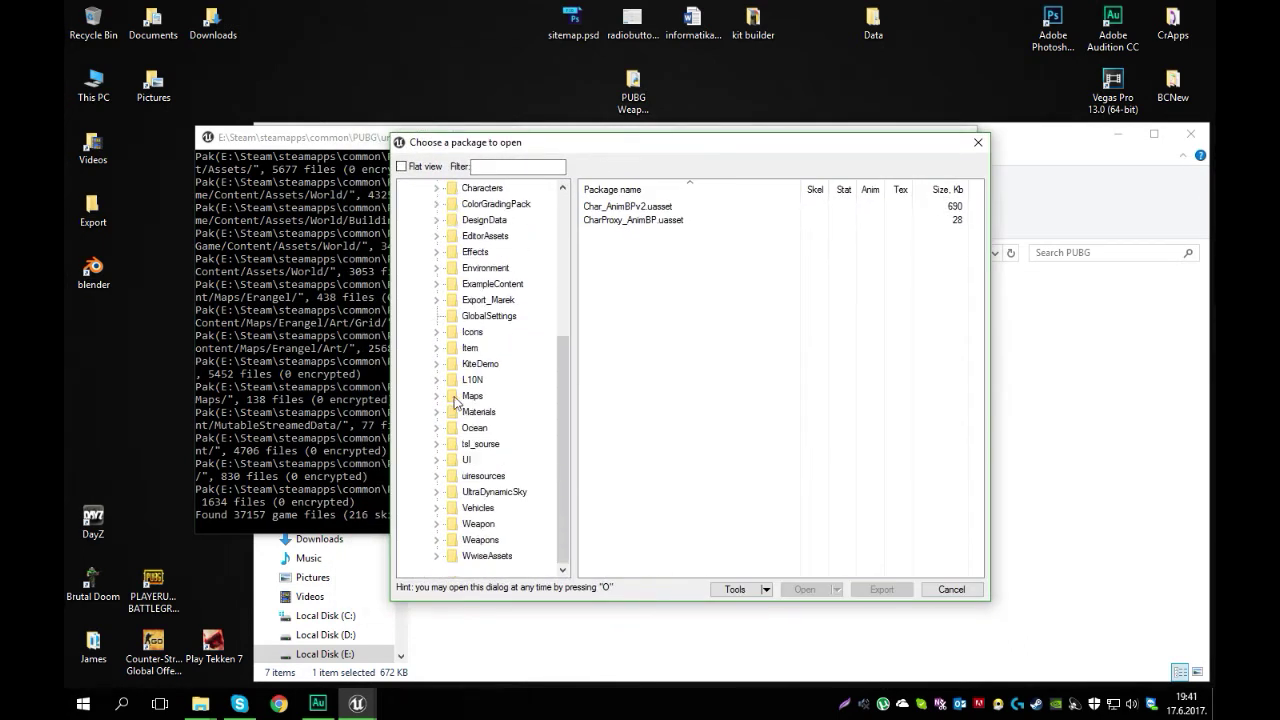
{"action": "left_click", "coordinate": [438, 525]}
{"action": "scroll", "coordinate": [457, 492], "scroll_direction": "down", "scroll_amount": 1}
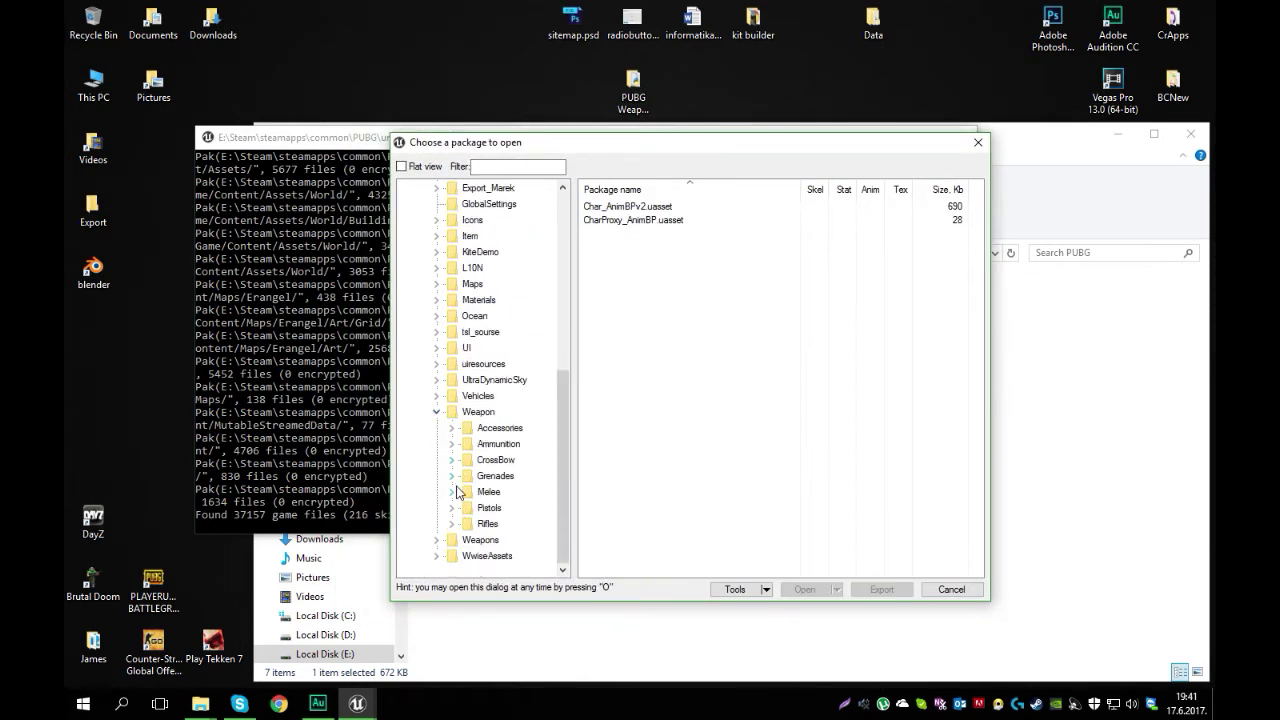
{"action": "left_click", "coordinate": [452, 524]}
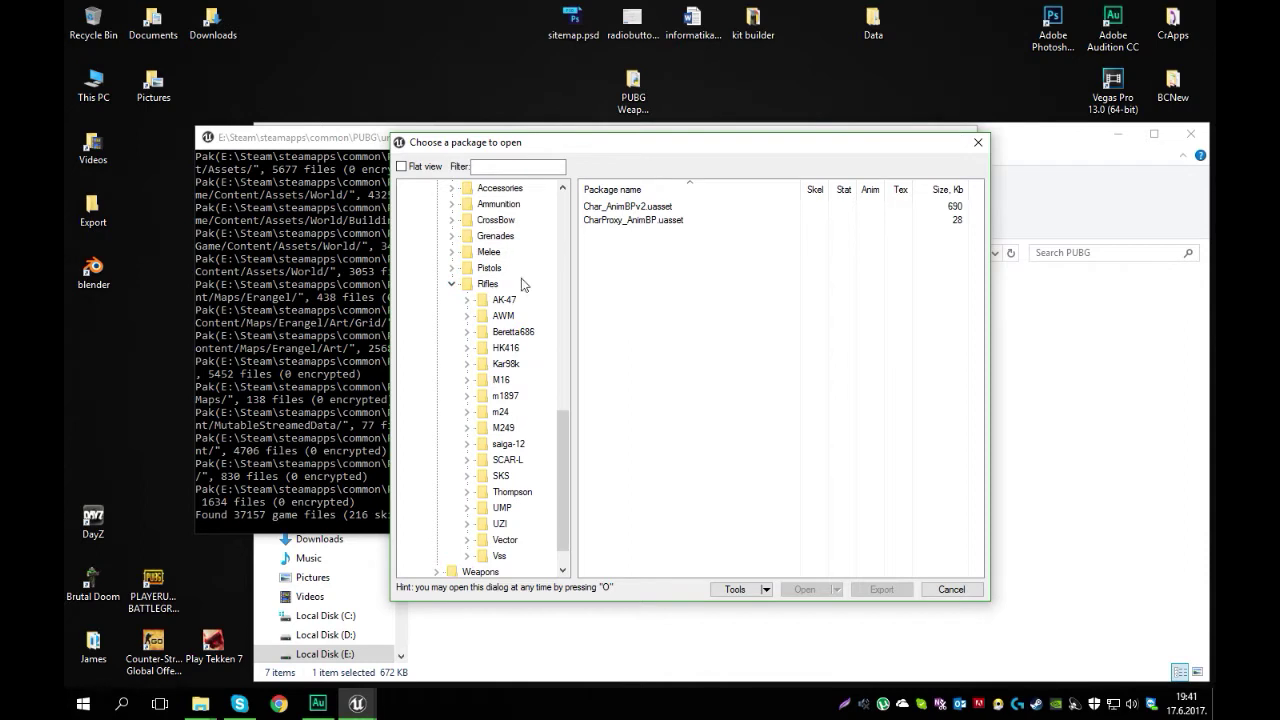
{"action": "left_click", "coordinate": [467, 350]}
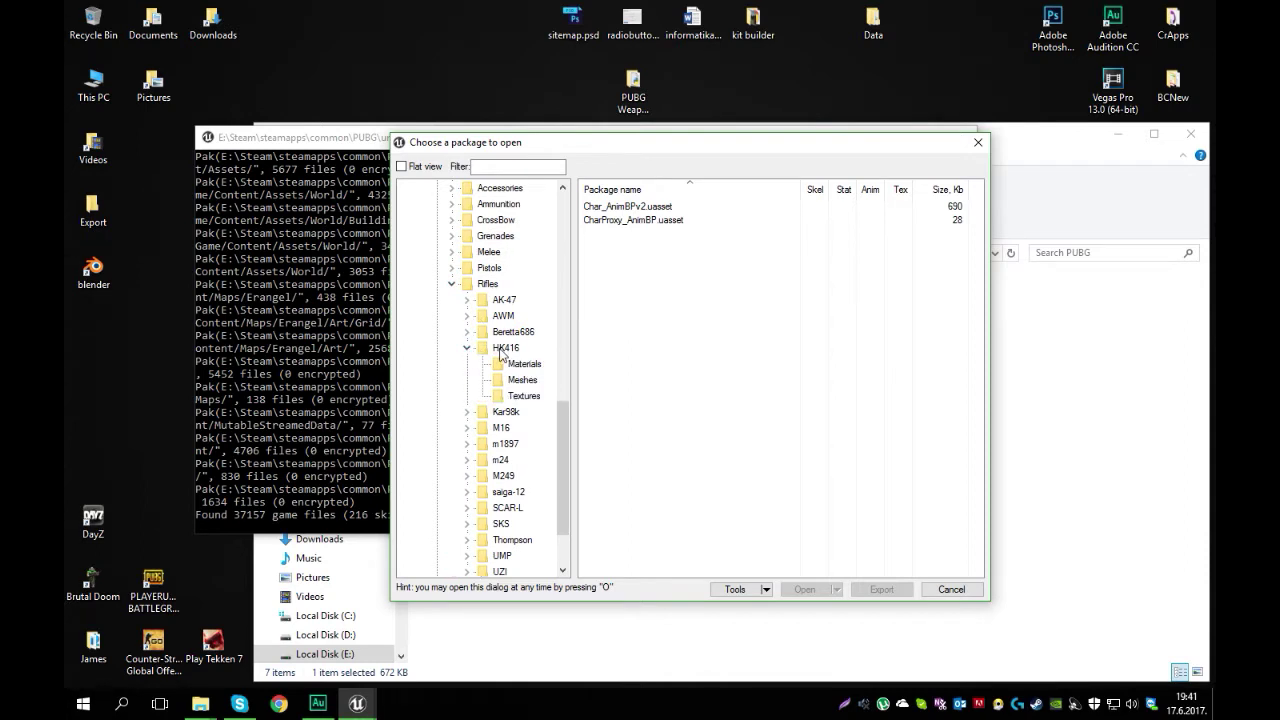
{"action": "left_click", "coordinate": [522, 380]}
{"action": "left_click", "coordinate": [600, 207]}
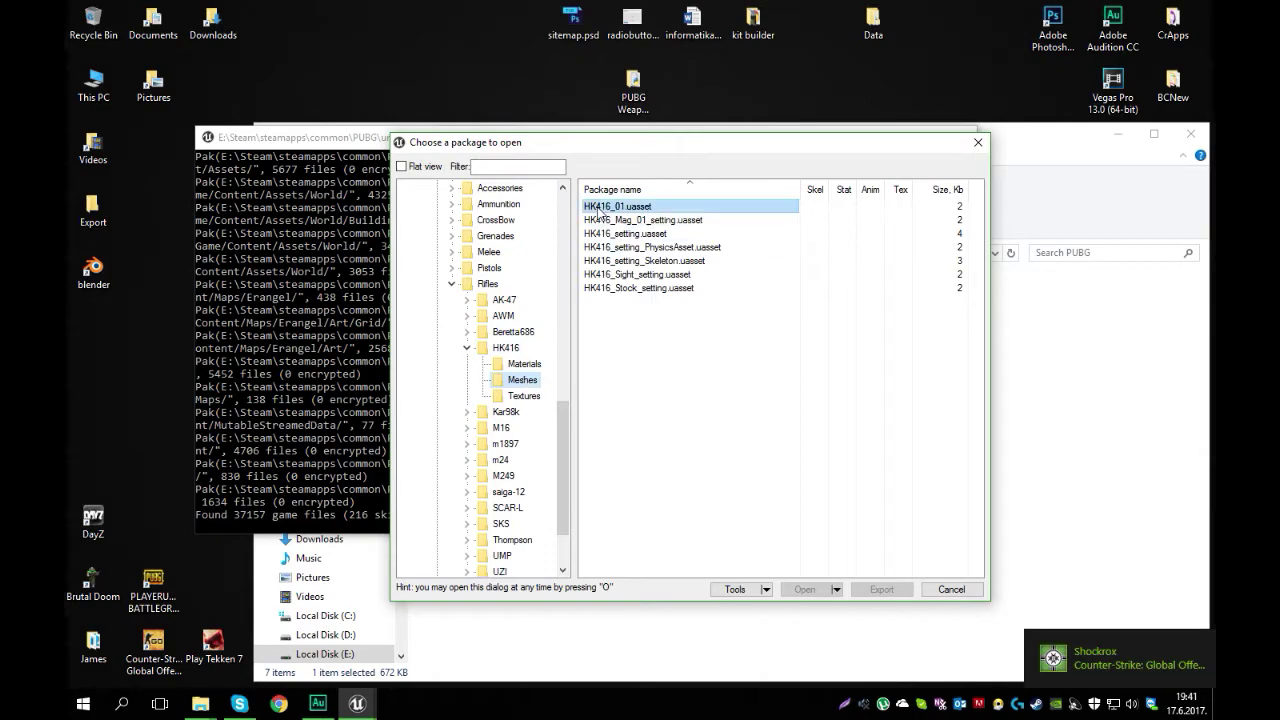
{"action": "double_click", "coordinate": [600, 207]}
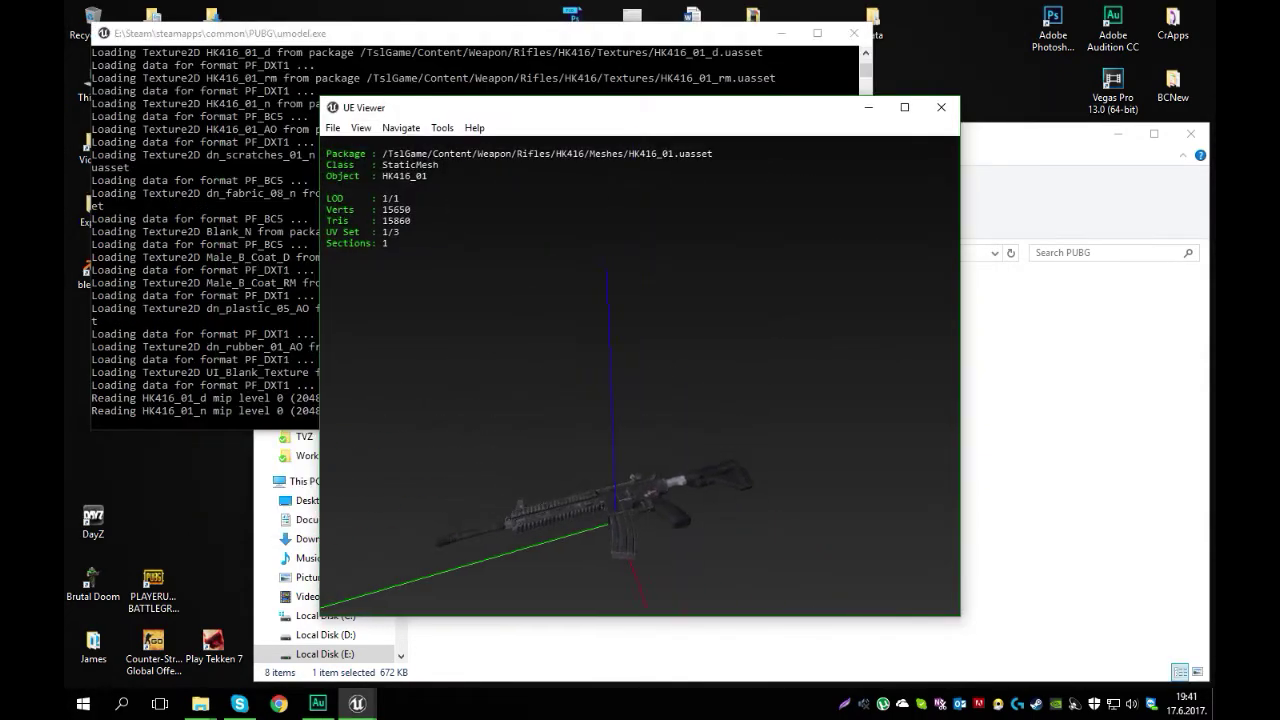
Examine the HK416_01 rifle mesh up close and from its side in the viewer.
{"action": "mouse_move", "coordinate": [615, 303]}
{"action": "left_mouse_down"}
{"action": "mouse_move", "coordinate": [565, 305]}
{"action": "mouse_move", "coordinate": [615, 303]}
{"action": "left_mouse_up"}
{"action": "mouse_move", "coordinate": [619, 366]}
{"action": "right_mouse_down"}
{"action": "mouse_move", "coordinate": [619, 296]}
{"action": "mouse_move", "coordinate": [619, 366]}
{"action": "right_mouse_up"}
{"action": "mouse_move", "coordinate": [619, 366]}
{"action": "left_mouse_down"}
{"action": "mouse_move", "coordinate": [660, 326]}
{"action": "mouse_move", "coordinate": [660, 406]}
{"action": "mouse_move", "coordinate": [580, 366]}
{"action": "mouse_move", "coordinate": [660, 346]}
{"action": "mouse_move", "coordinate": [640, 366]}
{"action": "left_mouse_up"}
{"action": "left_click_drag", "start_coordinate": [615, 305], "coordinate": [620, 305]}
{"action": "mouse_move", "coordinate": [640, 366]}
{"action": "left_mouse_down"}
{"action": "mouse_move", "coordinate": [520, 386]}
{"action": "mouse_move", "coordinate": [440, 346]}
{"action": "mouse_move", "coordinate": [570, 386]}
{"action": "mouse_move", "coordinate": [640, 366]}
{"action": "left_mouse_up"}
{"action": "left_click_drag", "start_coordinate": [625, 305], "coordinate": [697, 357]}
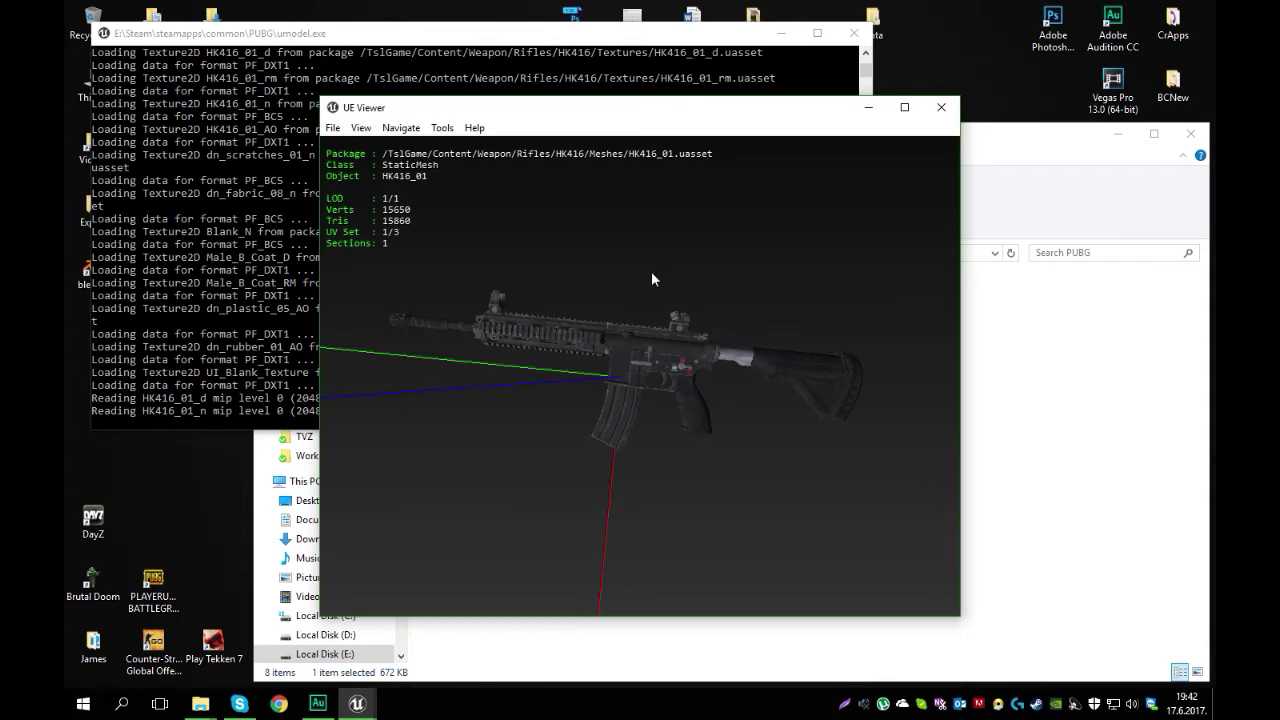
Export the HK416_01.uasset package from the package browser and close the viewer.
{"action": "key", "text": "o"}
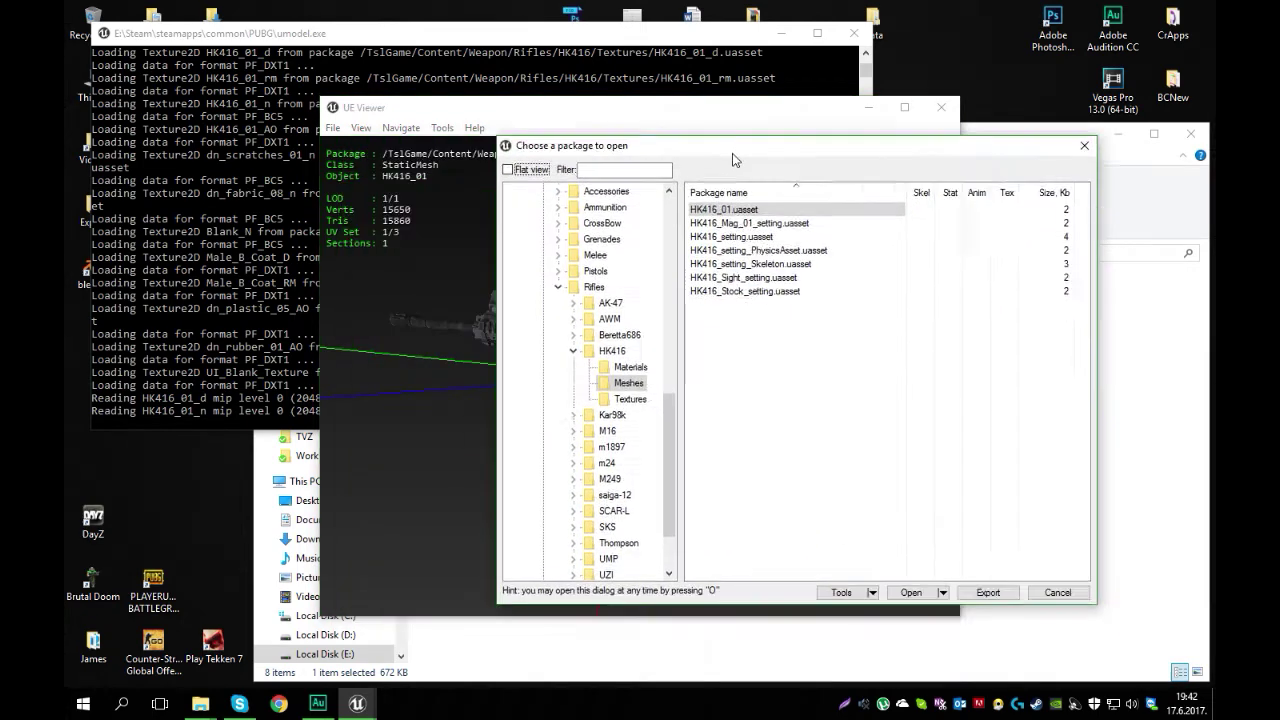
{"action": "left_click_drag", "start_coordinate": [735, 145], "coordinate": [577, 190]}
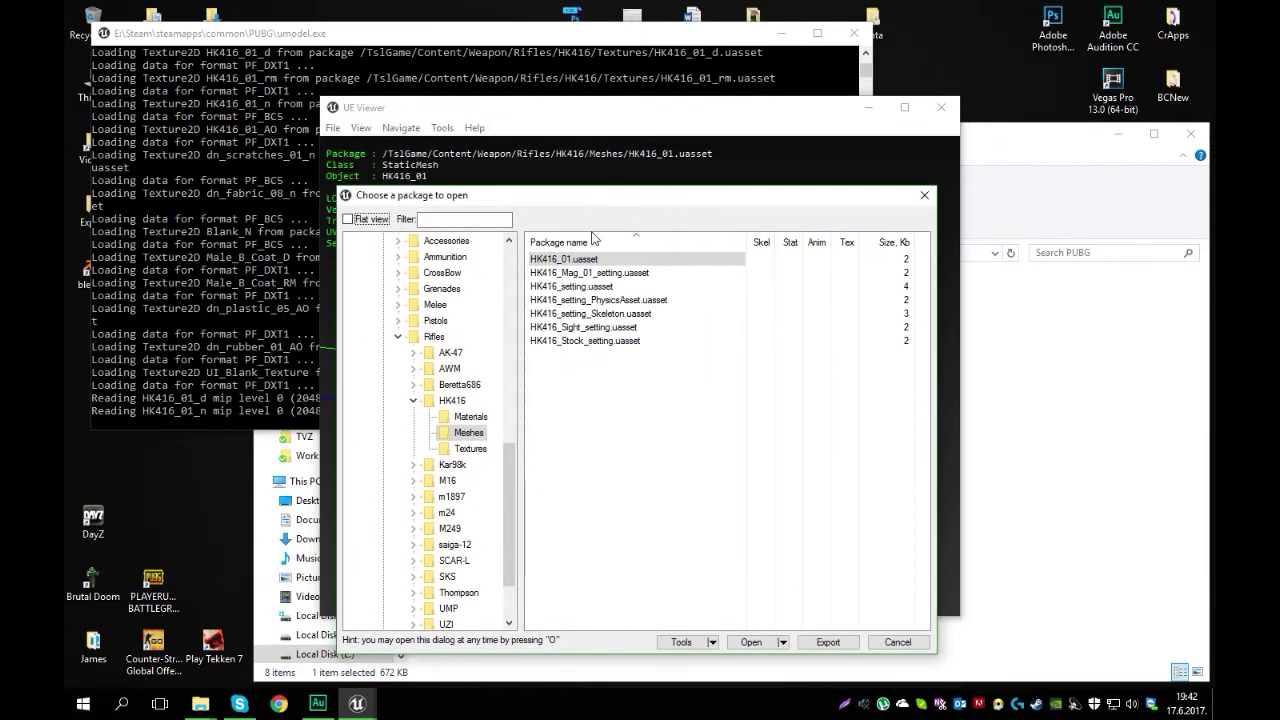
{"action": "left_click", "coordinate": [555, 260]}
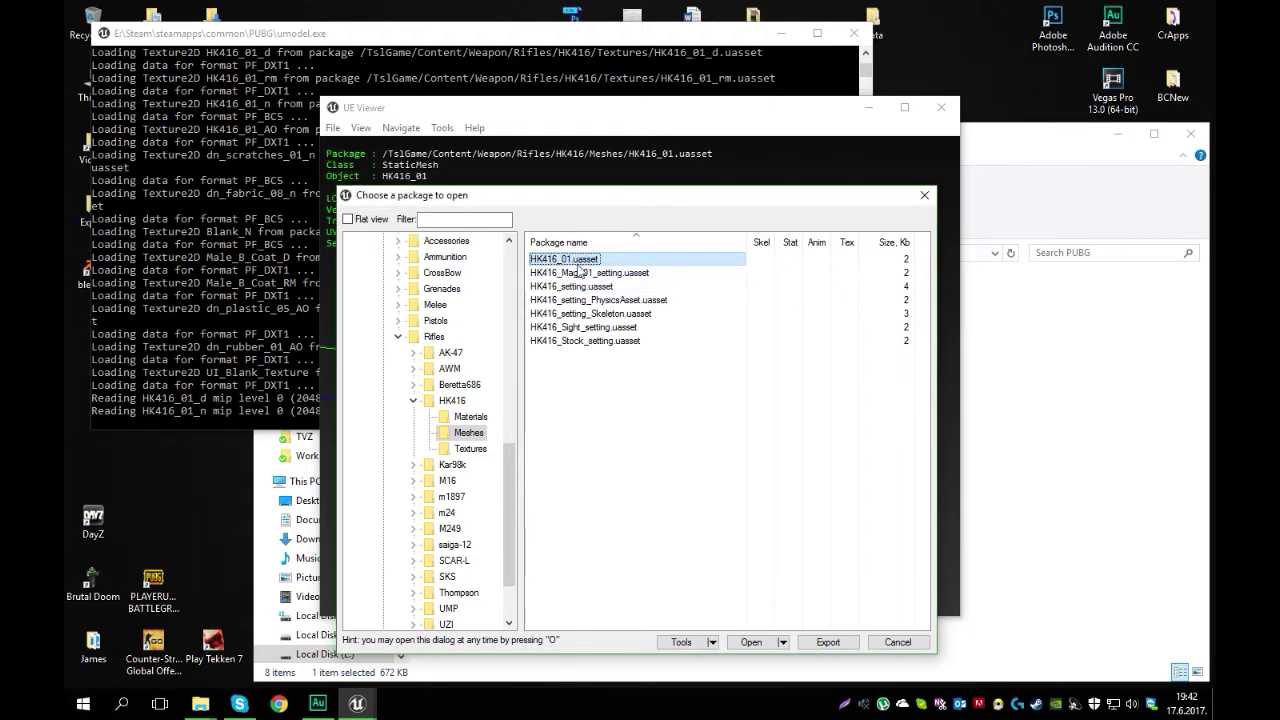
{"action": "left_click", "coordinate": [828, 643]}
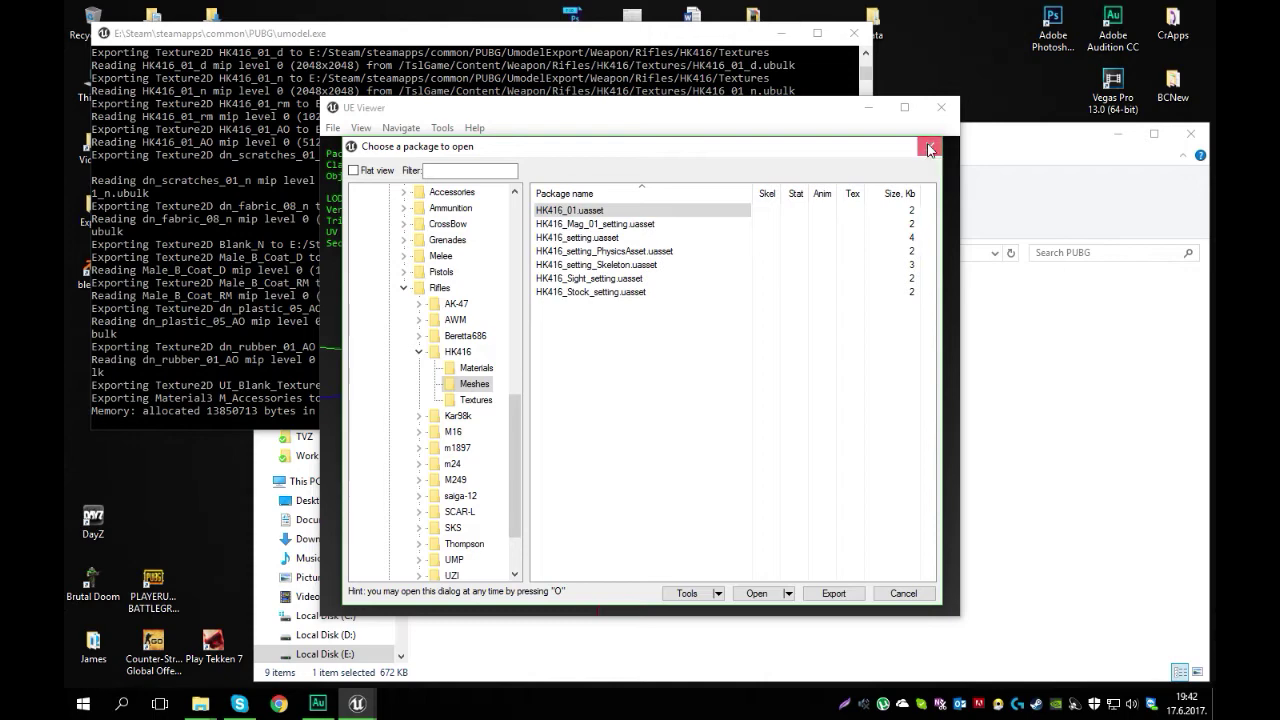
{"action": "left_click", "coordinate": [929, 148]}
{"action": "left_click", "coordinate": [941, 107]}
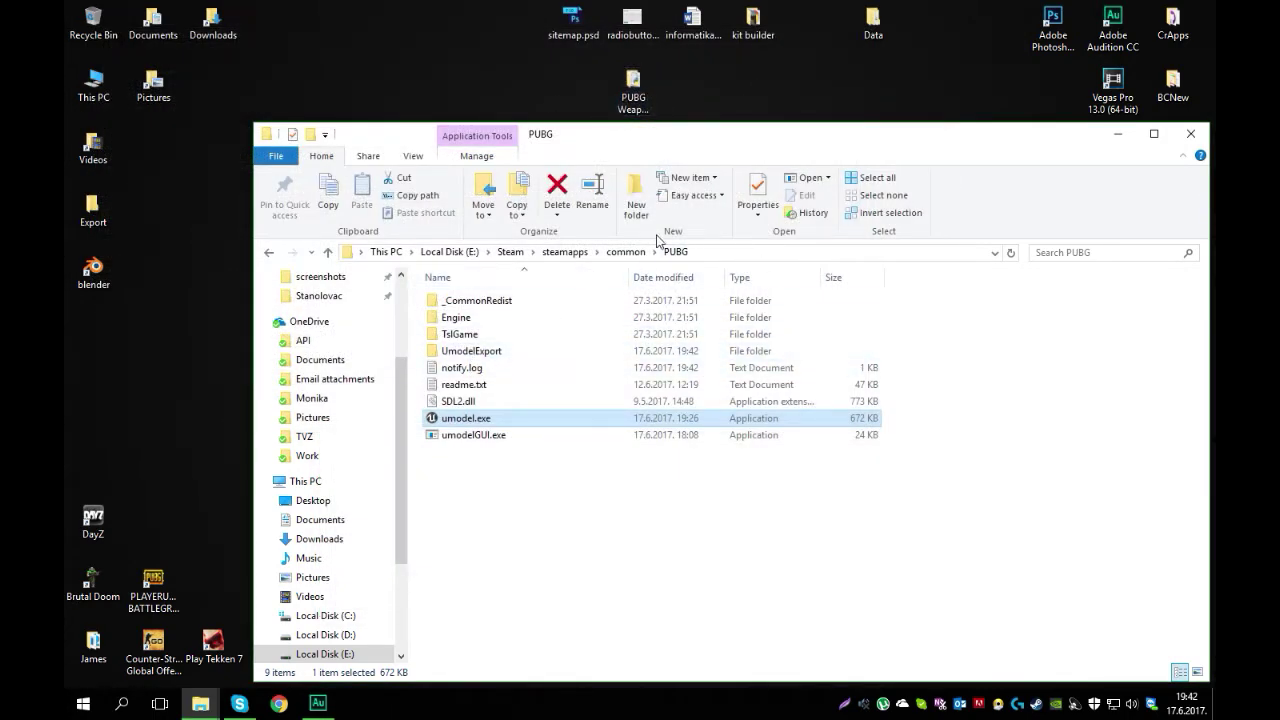
Locate the exported HK416_01.pskx file in UmodelExport > Weapon > Rifles > HK416 > Meshes.
{"action": "double_click", "coordinate": [482, 355]}
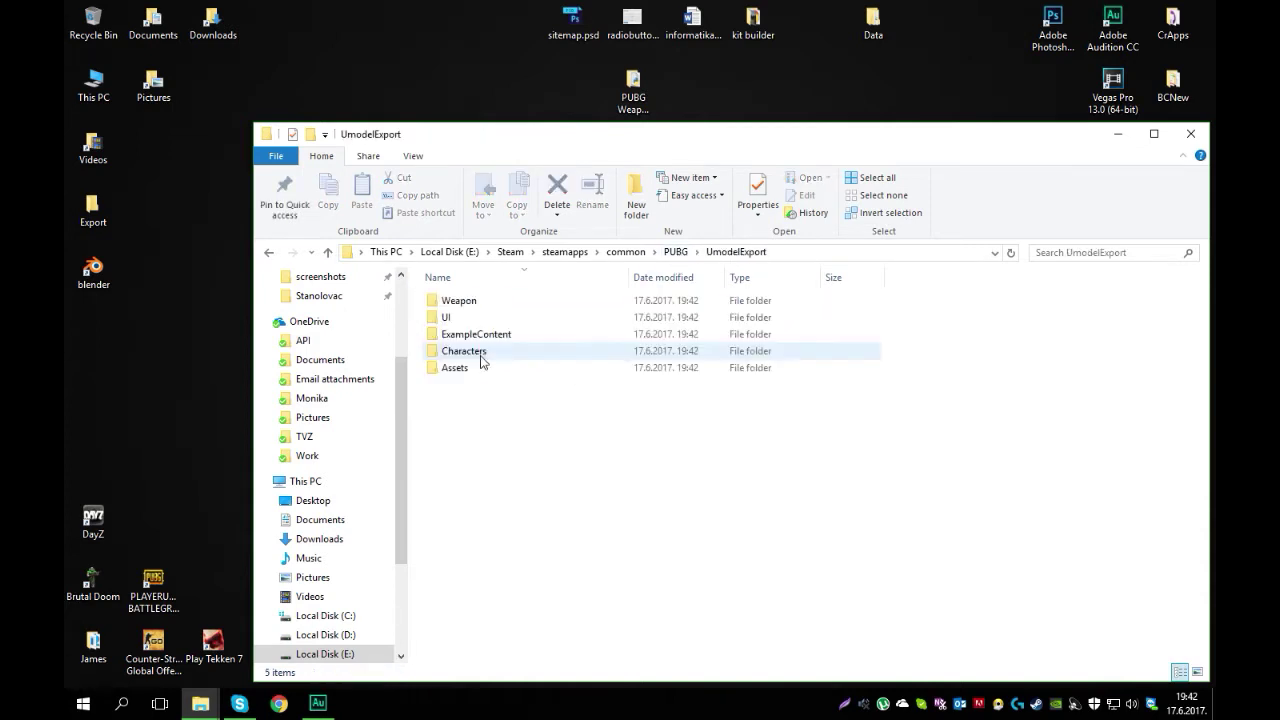
{"action": "left_click", "coordinate": [457, 305]}
{"action": "double_click", "coordinate": [457, 303]}
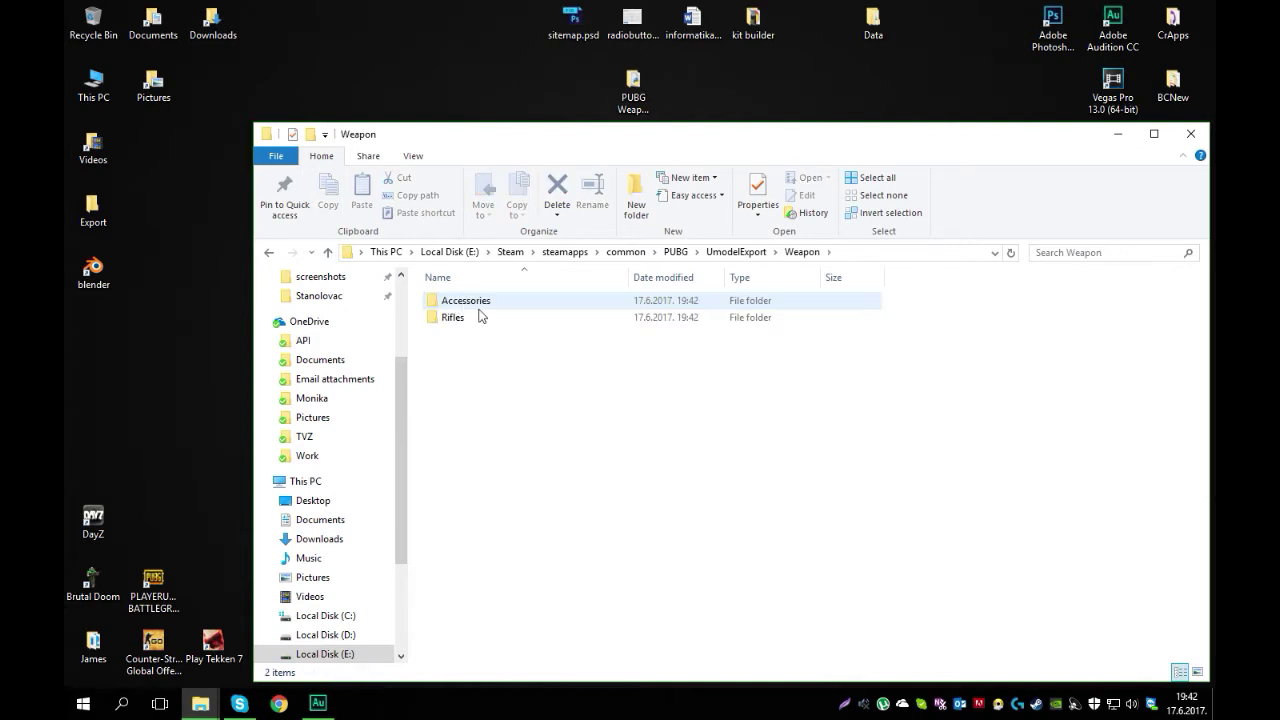
{"action": "double_click", "coordinate": [470, 314]}
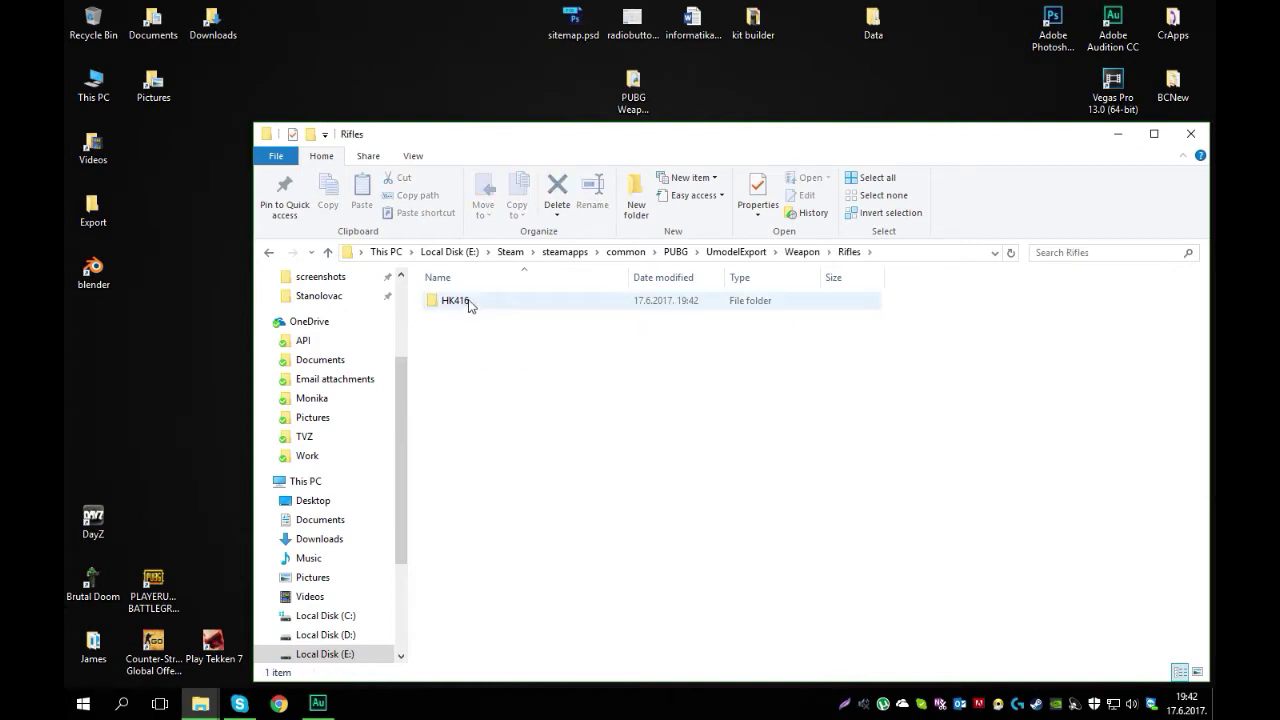
{"action": "double_click", "coordinate": [469, 301]}
{"action": "double_click", "coordinate": [476, 318]}
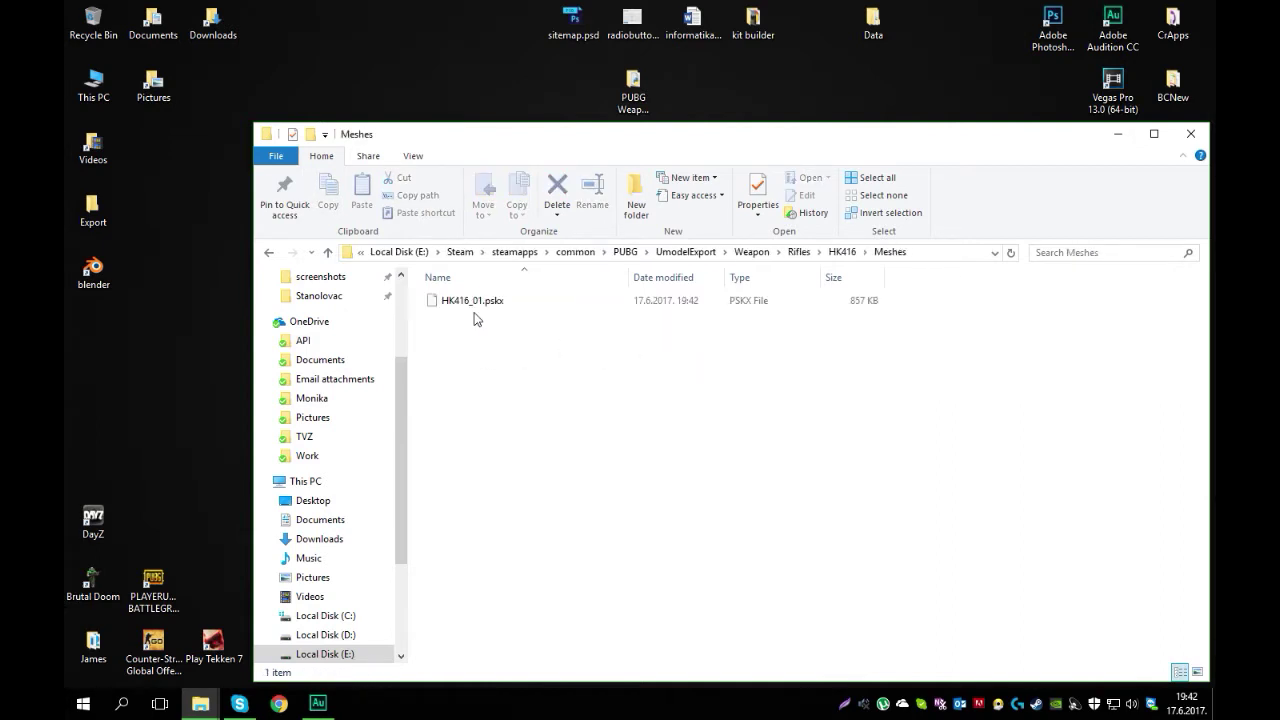
{"action": "left_click", "coordinate": [480, 305]}
{"action": "left_click", "coordinate": [491, 316]}
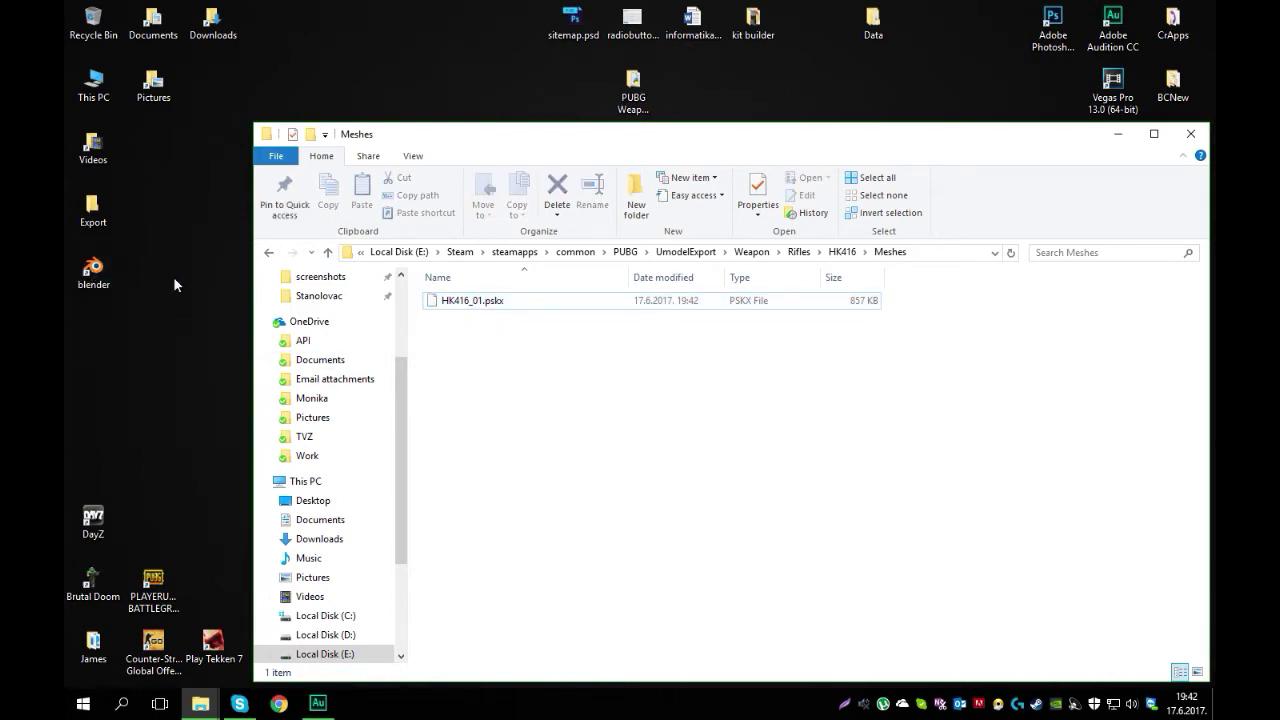
Move the UmodelExport folder out of the PUBG folder onto the desktop and minimize the file window.
{"action": "left_click", "coordinate": [686, 253]}
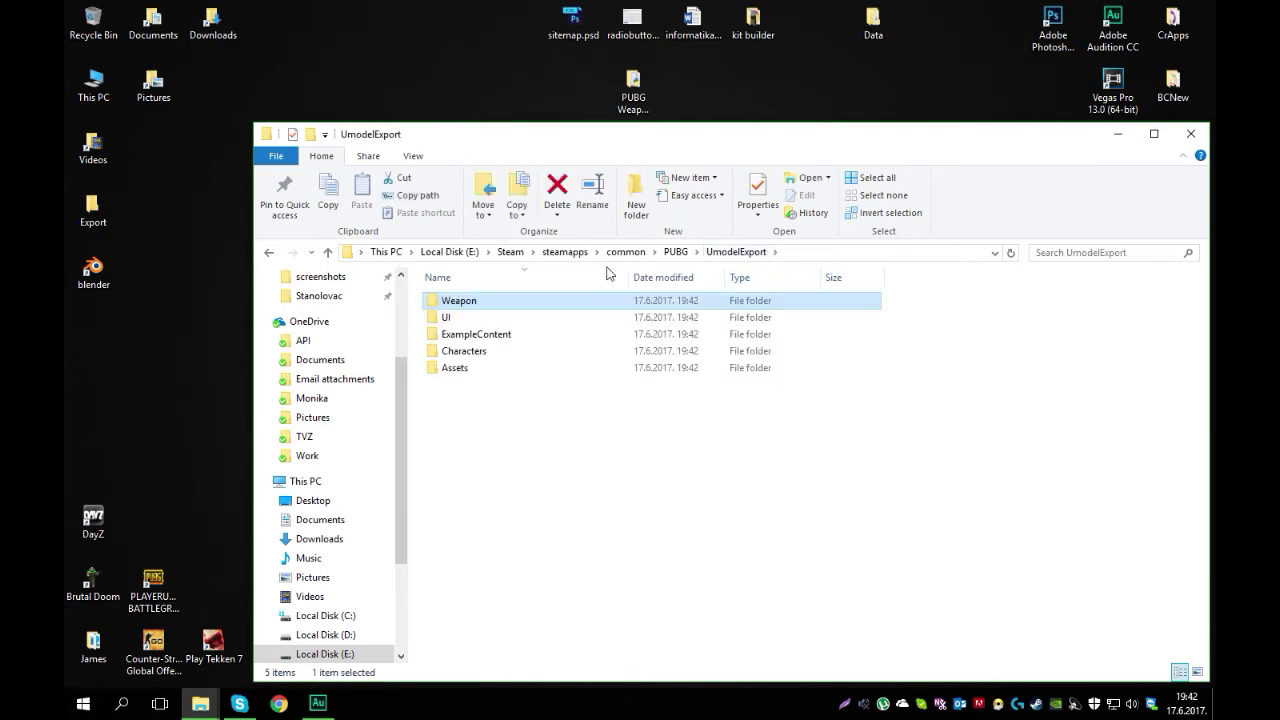
{"action": "left_click", "coordinate": [674, 253]}
{"action": "left_click_drag", "start_coordinate": [440, 353], "coordinate": [100, 345]}
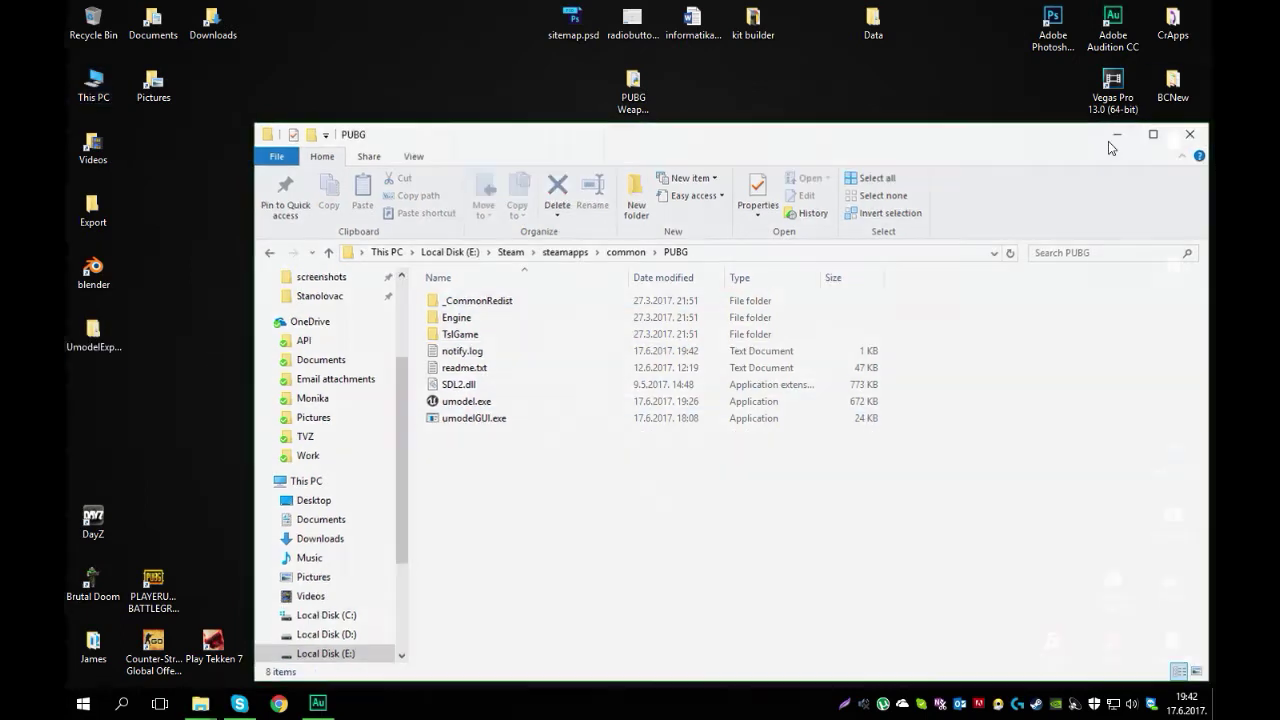
{"action": "left_click", "coordinate": [1116, 135]}
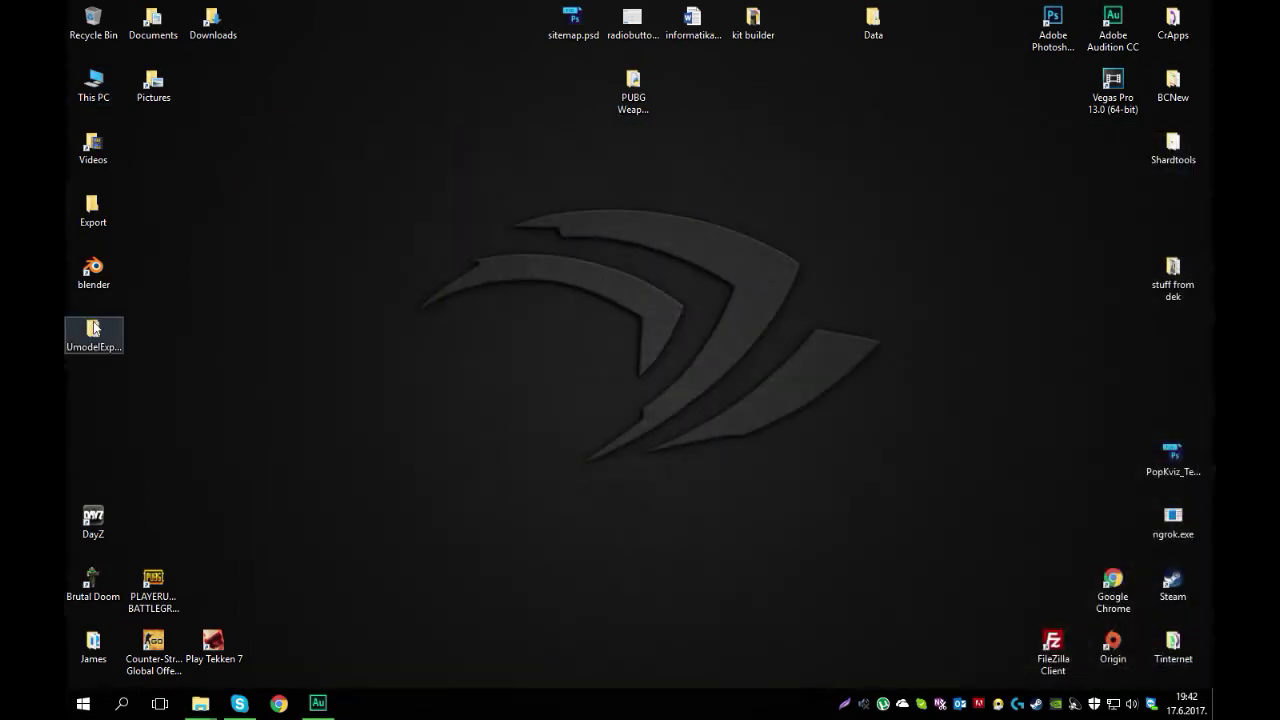
Launch Blender and delete the default cube.
{"action": "double_click", "coordinate": [83, 280]}
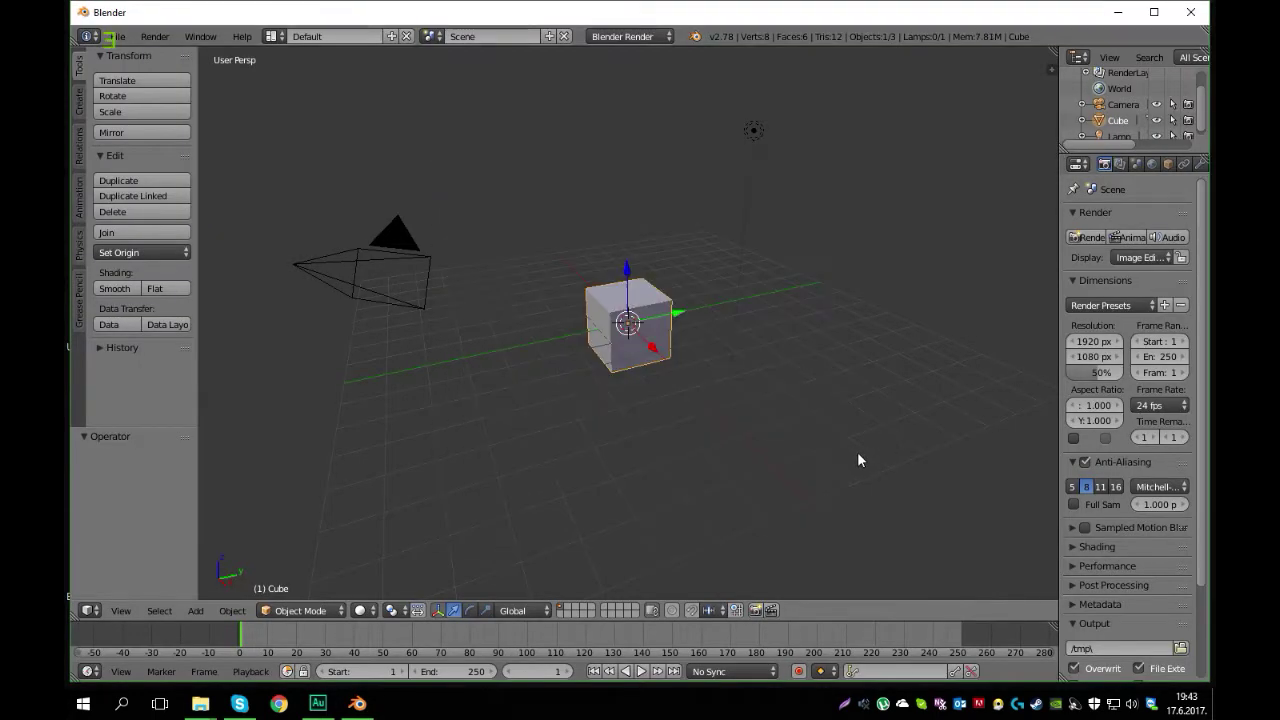
{"action": "key", "text": "x"}
{"action": "left_click", "coordinate": [575, 305]}
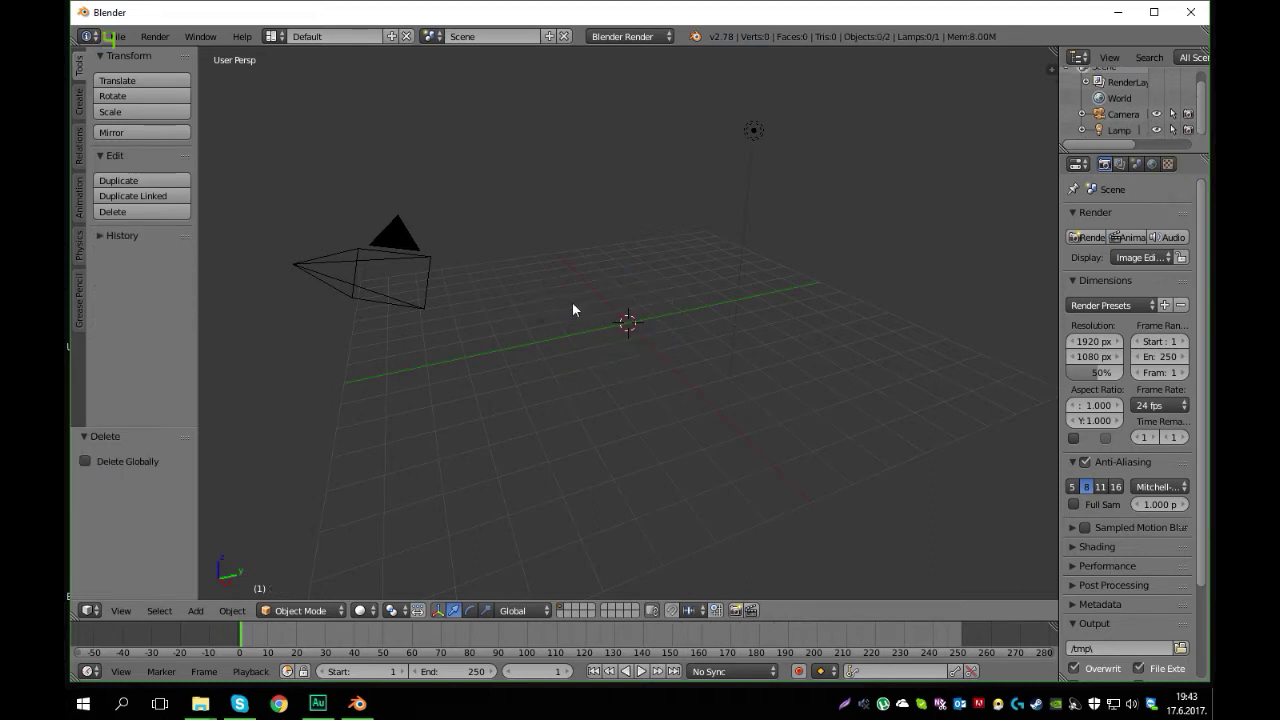
Delete the default camera and lamp to leave the scene empty.
{"action": "key", "text": "x"}
{"action": "key", "text": "x"}
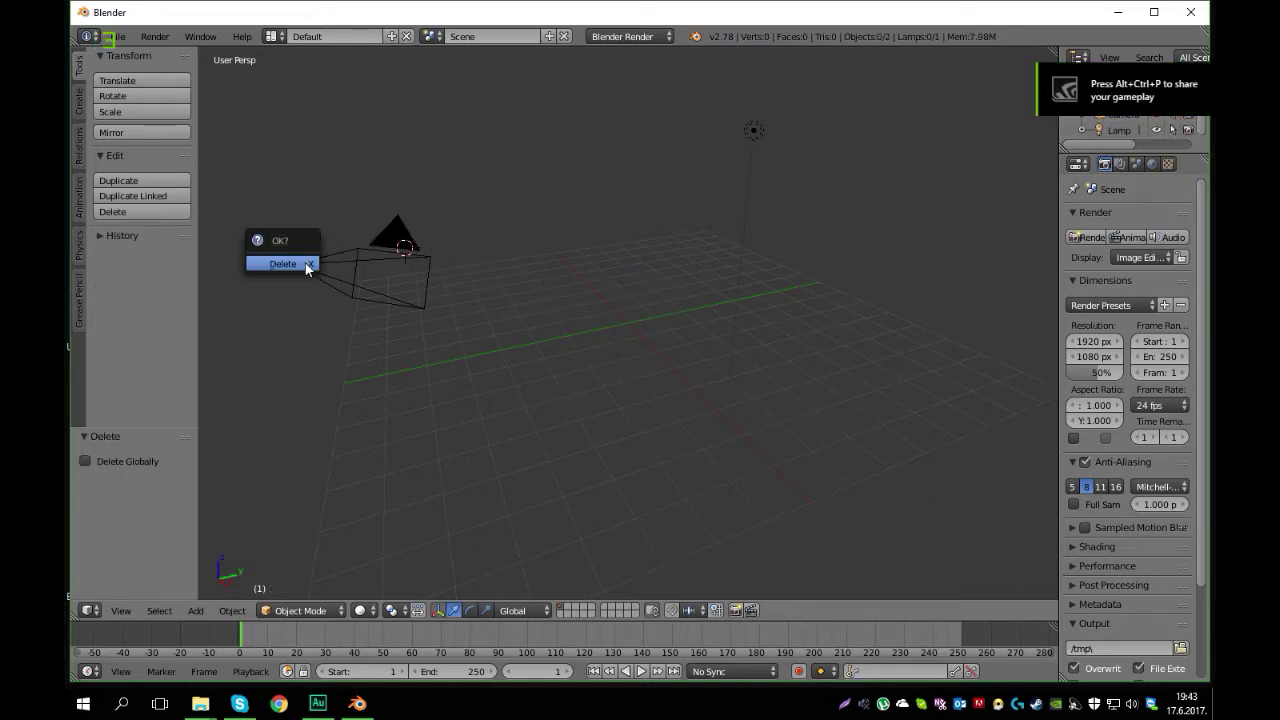
{"action": "left_click", "coordinate": [306, 265]}
{"action": "right_click", "coordinate": [308, 264]}
{"action": "key", "text": "x"}
{"action": "left_click", "coordinate": [320, 267]}
{"action": "right_click", "coordinate": [752, 131]}
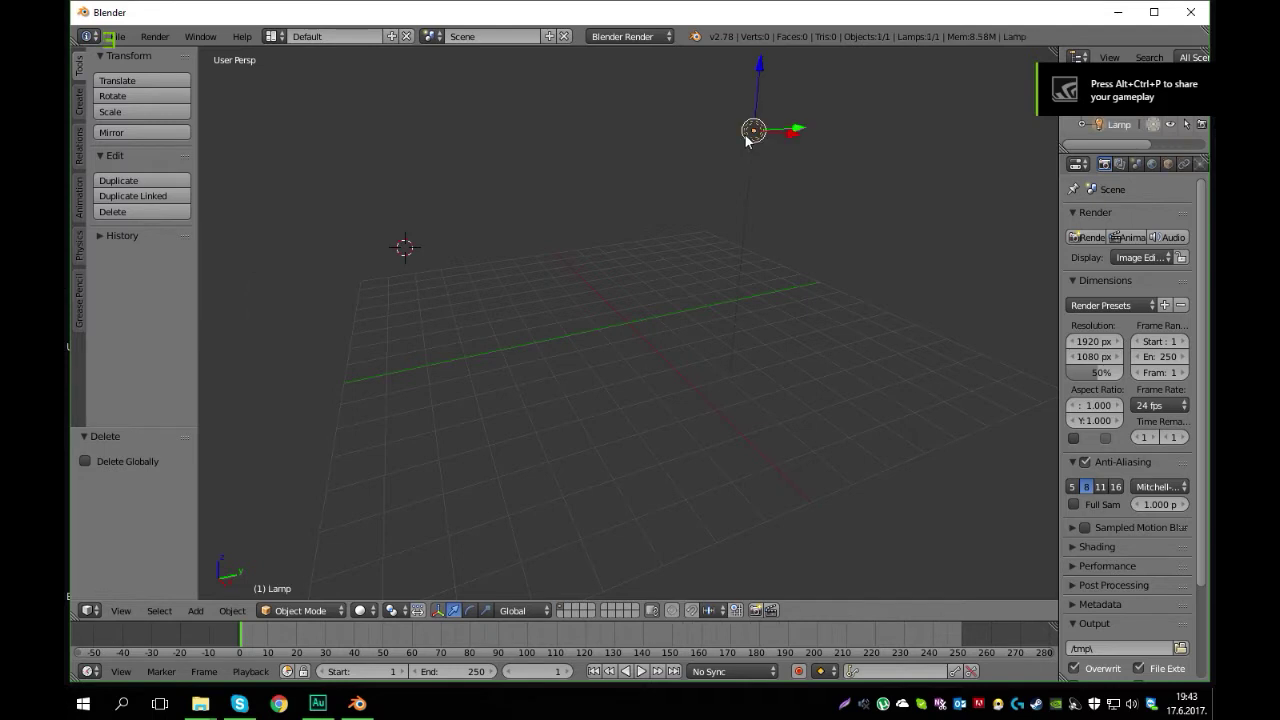
{"action": "key", "text": "x"}
{"action": "left_click", "coordinate": [748, 133]}
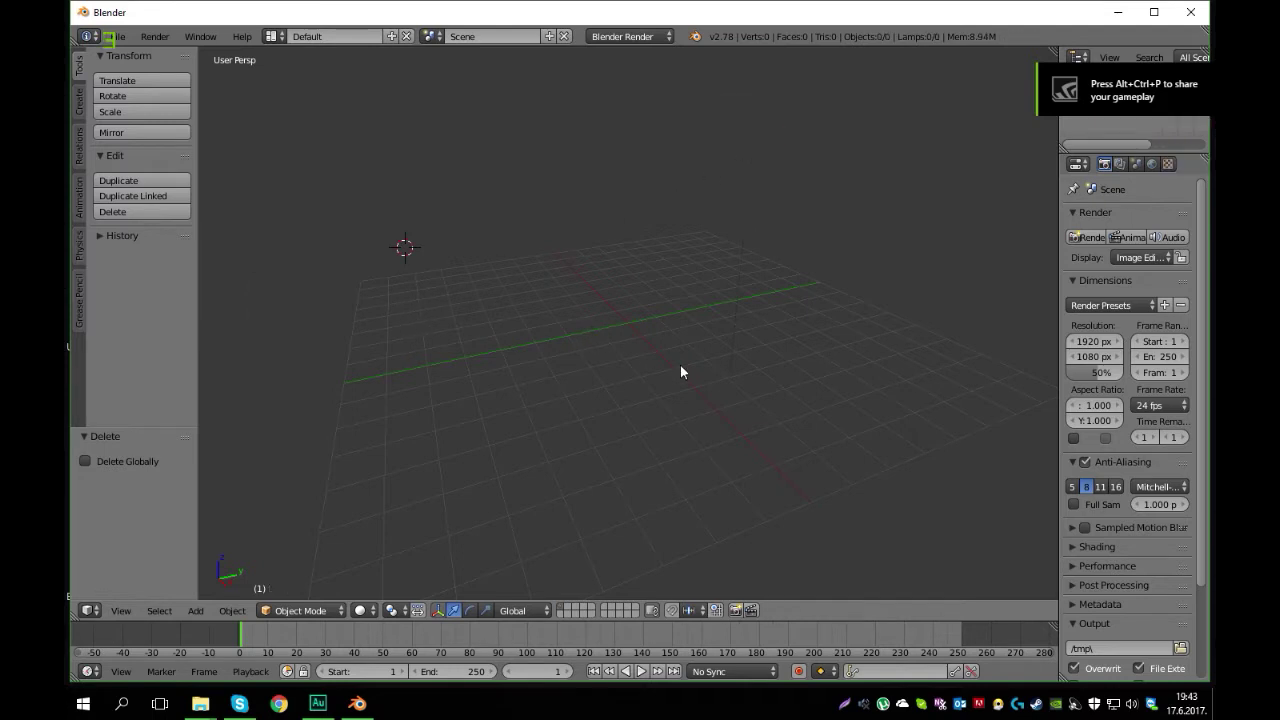
{"action": "middle_click_drag", "start_coordinate": [643, 329], "coordinate": [428, 234]}
{"action": "middle_click_drag", "start_coordinate": [530, 357], "coordinate": [602, 346]}
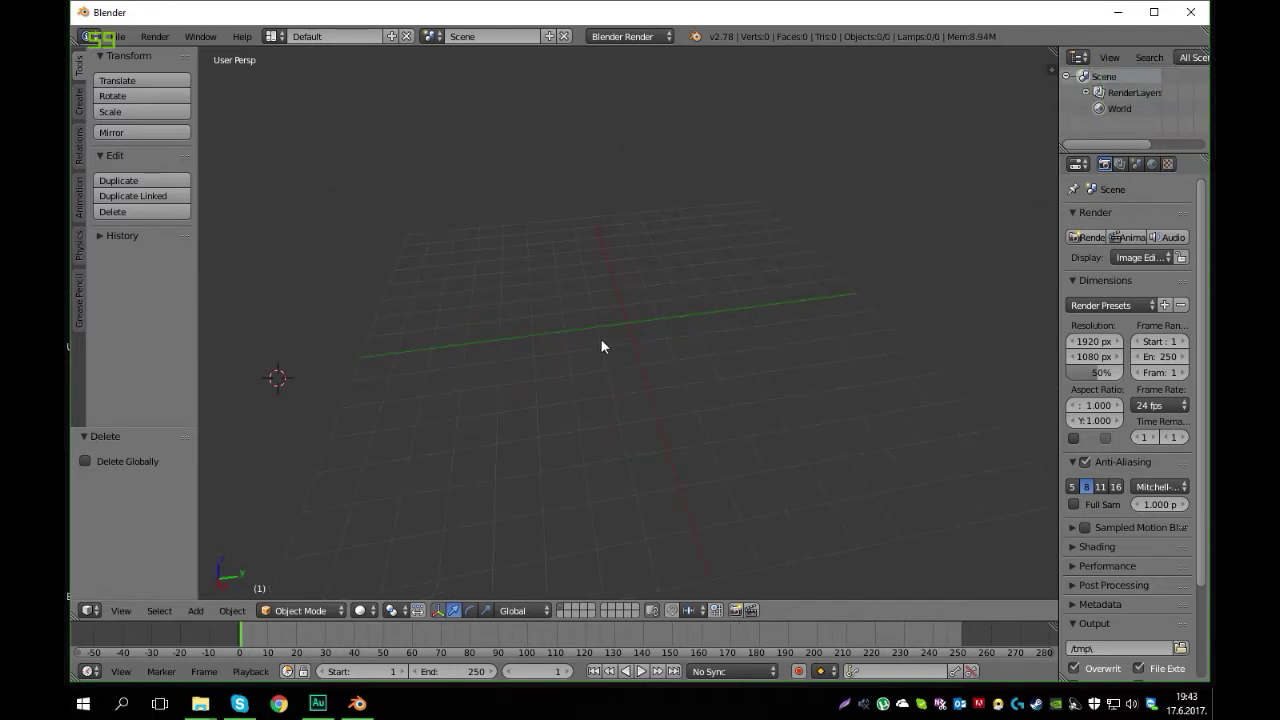
{"action": "left_click", "coordinate": [119, 37]}
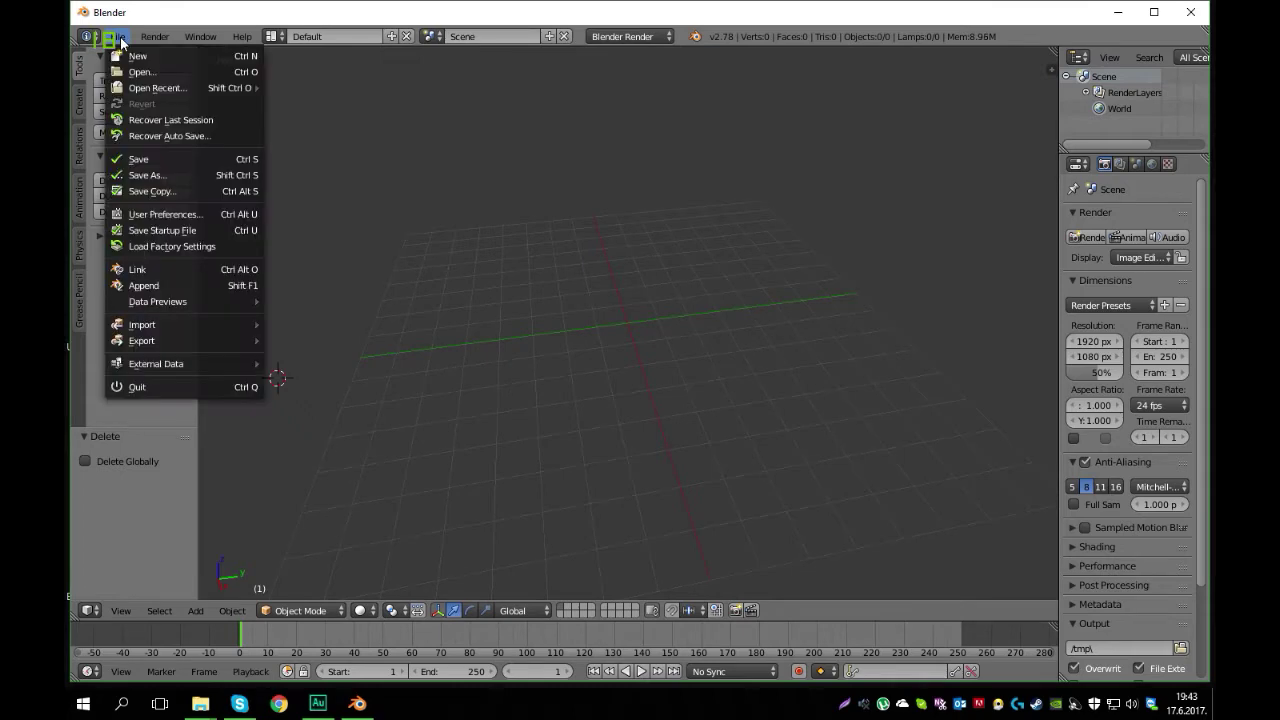
{"action": "left_click", "coordinate": [201, 216]}
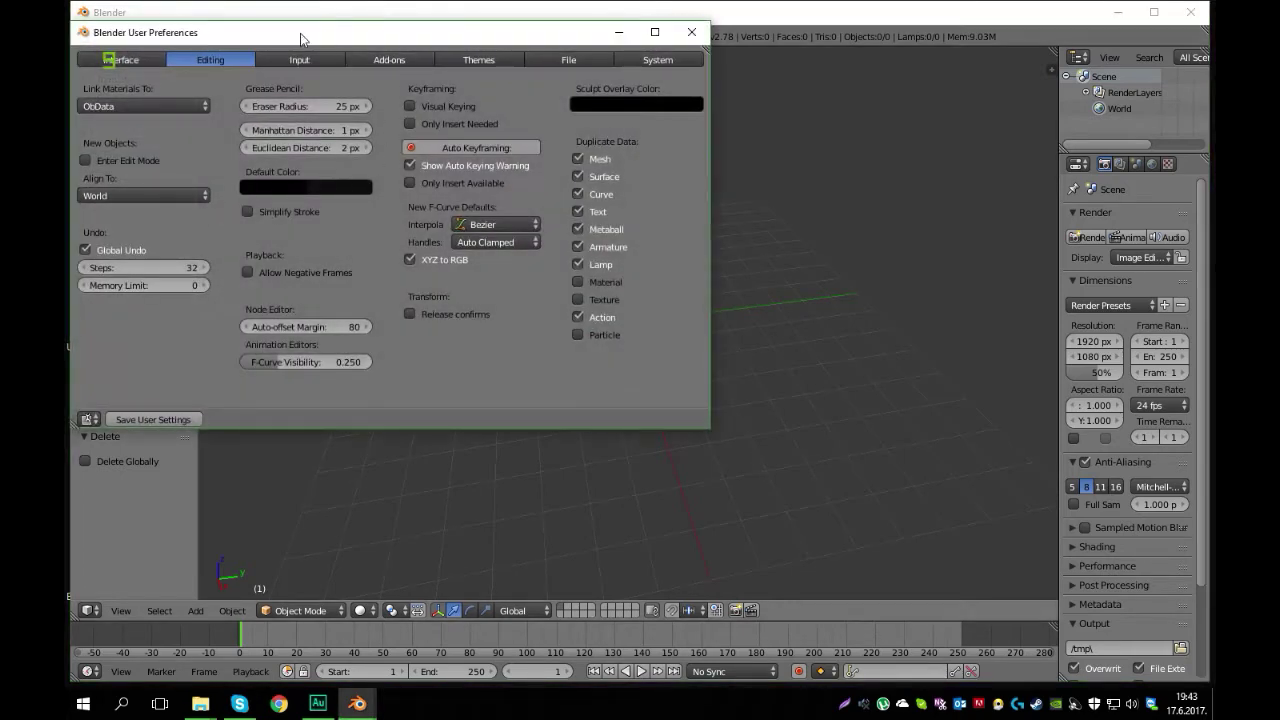
{"action": "left_click_drag", "start_coordinate": [300, 38], "coordinate": [537, 143]}
{"action": "left_click", "coordinate": [622, 166]}
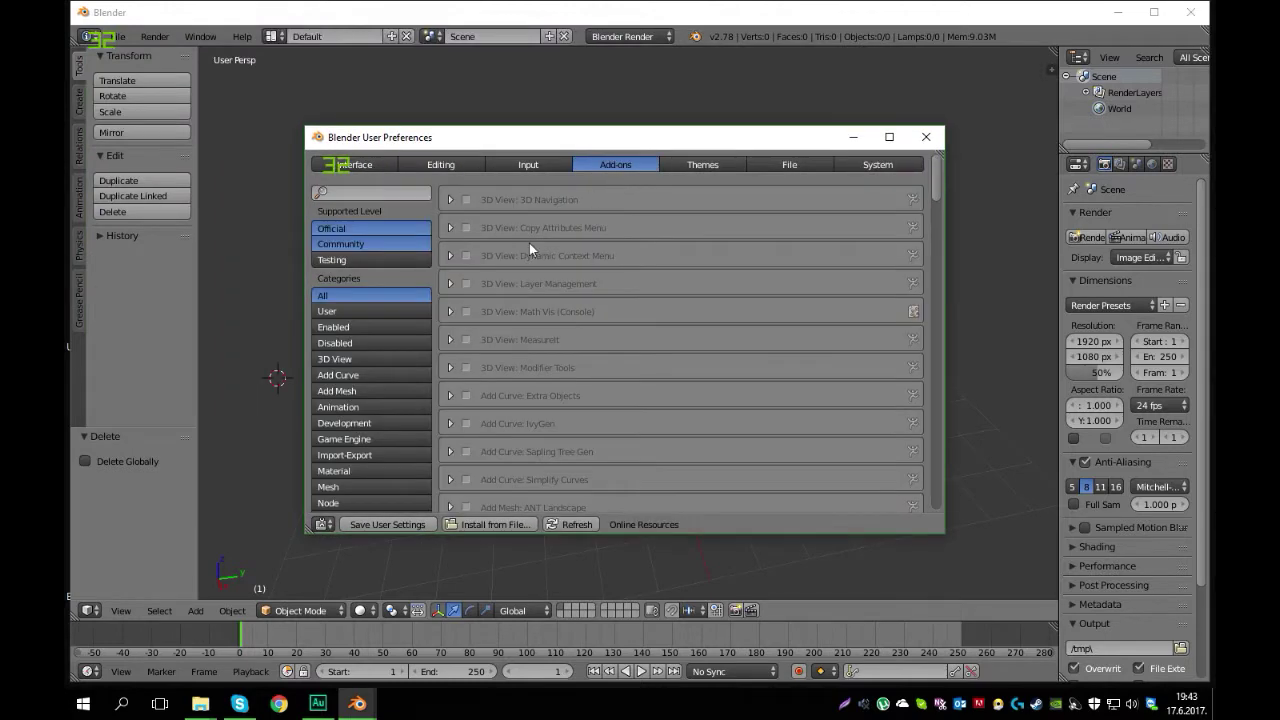
{"action": "left_click", "coordinate": [364, 312]}
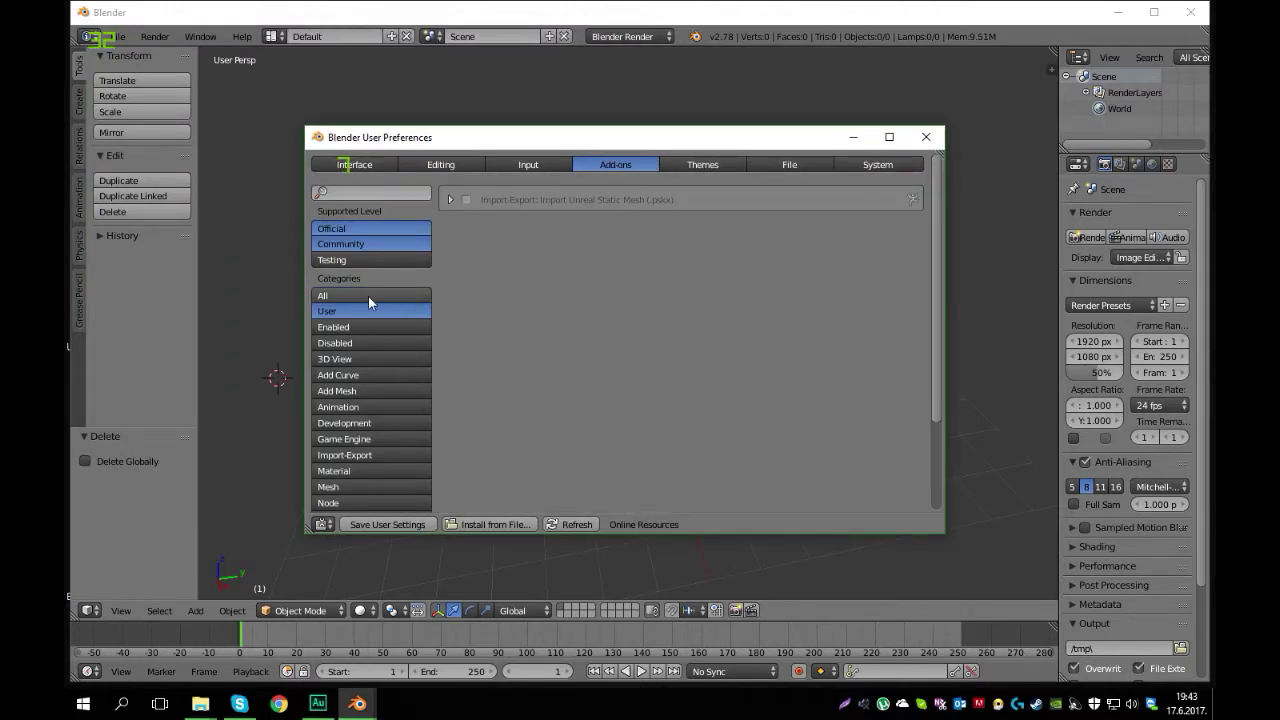
{"action": "left_click", "coordinate": [366, 297]}
{"action": "left_click", "coordinate": [495, 524]}
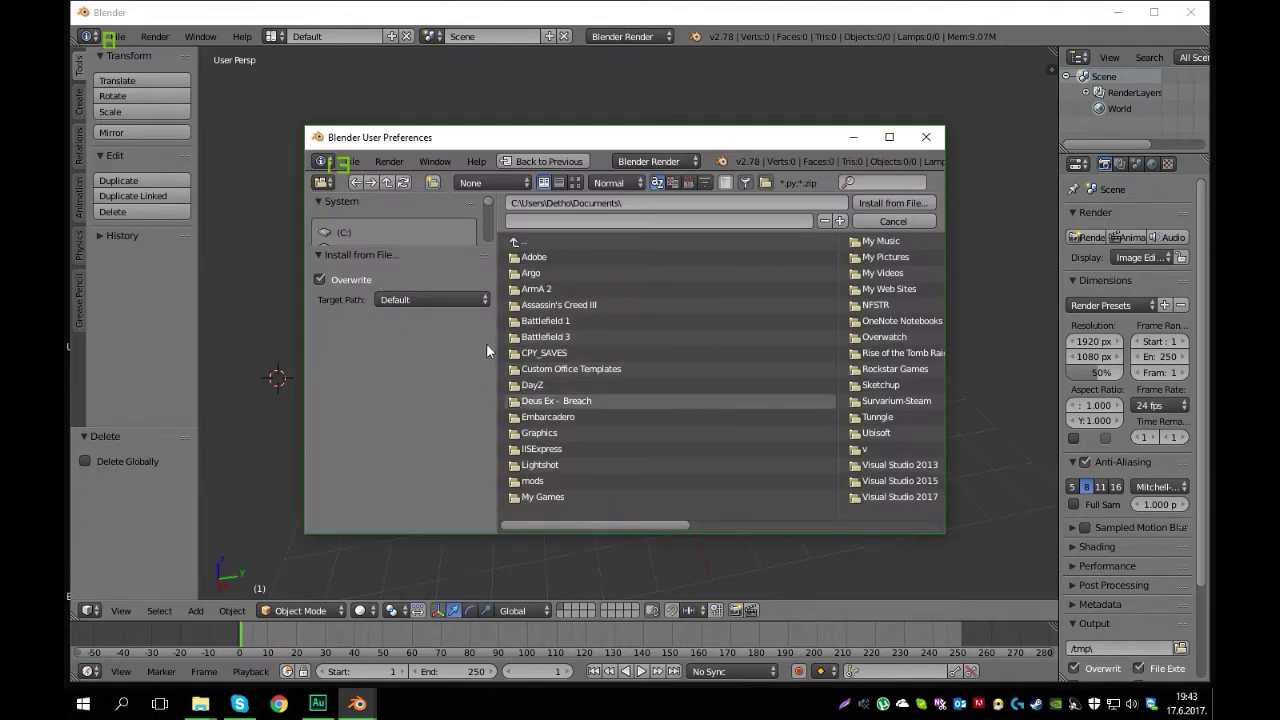
{"action": "left_click", "coordinate": [925, 137]}
Check the PUBG Weapon renders folder on the desktop for the io_import_scene_unreal_pskx.py add-on script, and close the folder.
{"action": "left_click", "coordinate": [633, 90]}
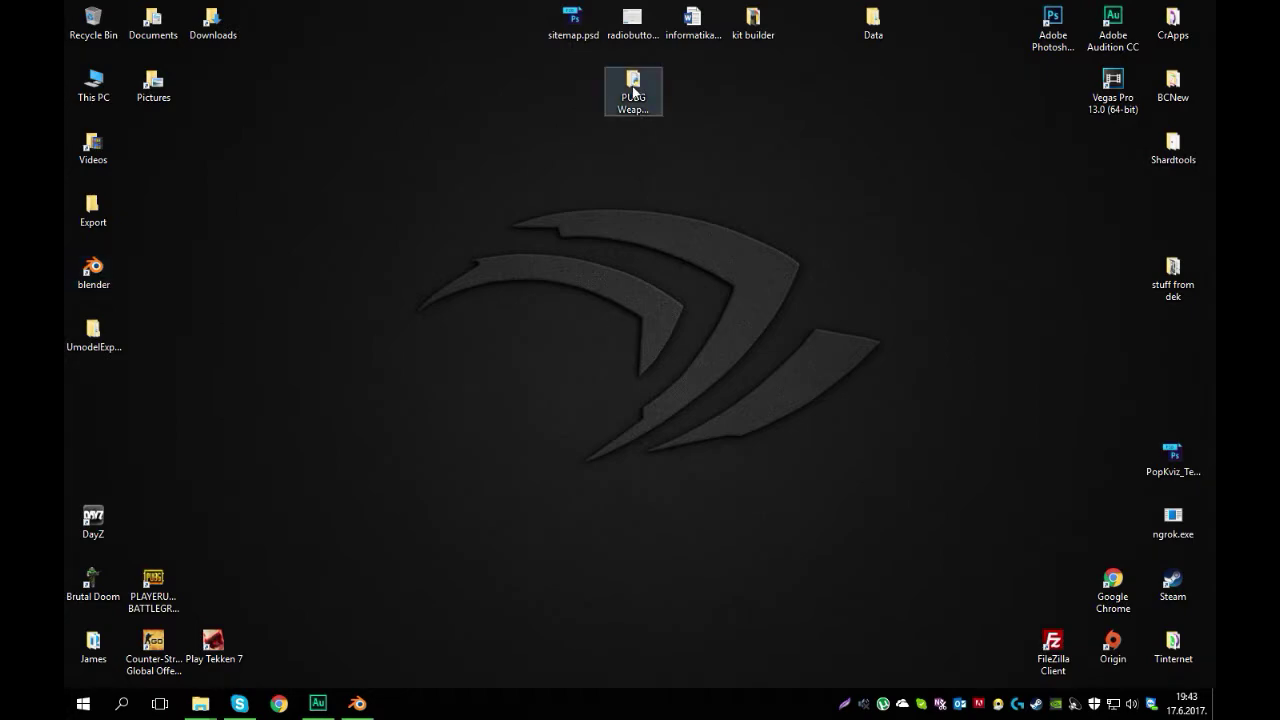
{"action": "double_click", "coordinate": [633, 90]}
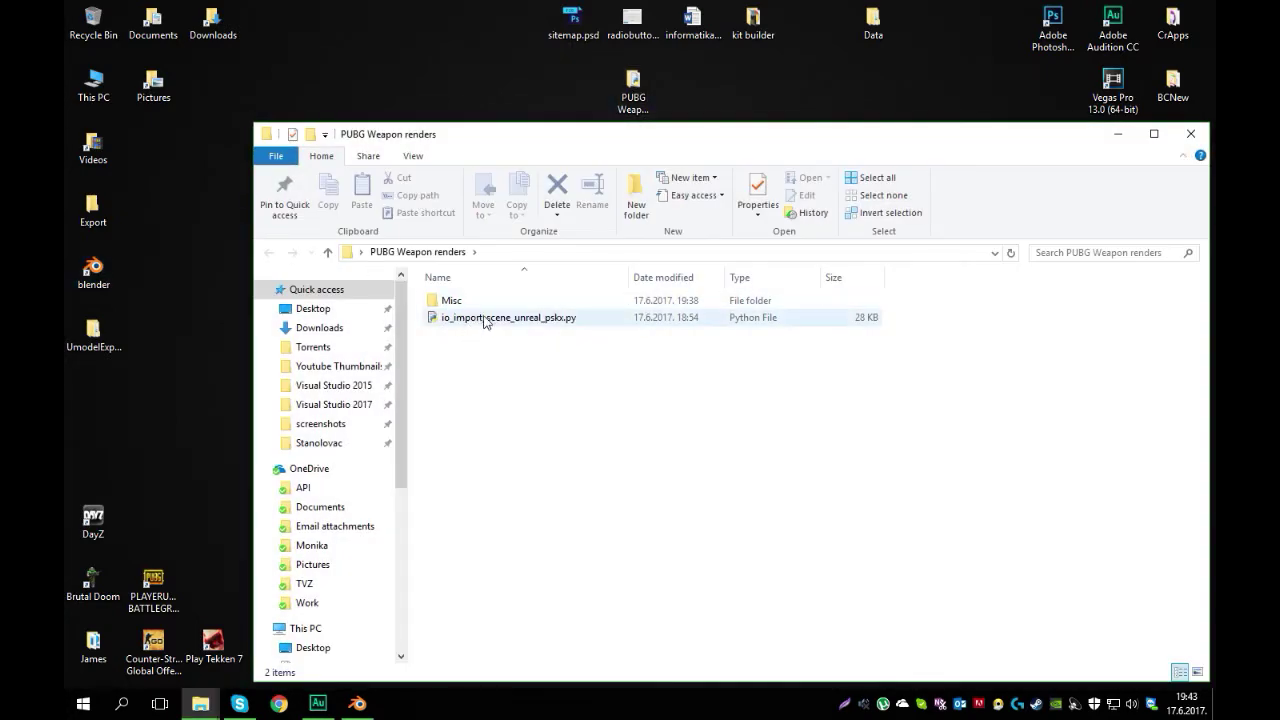
{"action": "left_click", "coordinate": [1190, 133]}
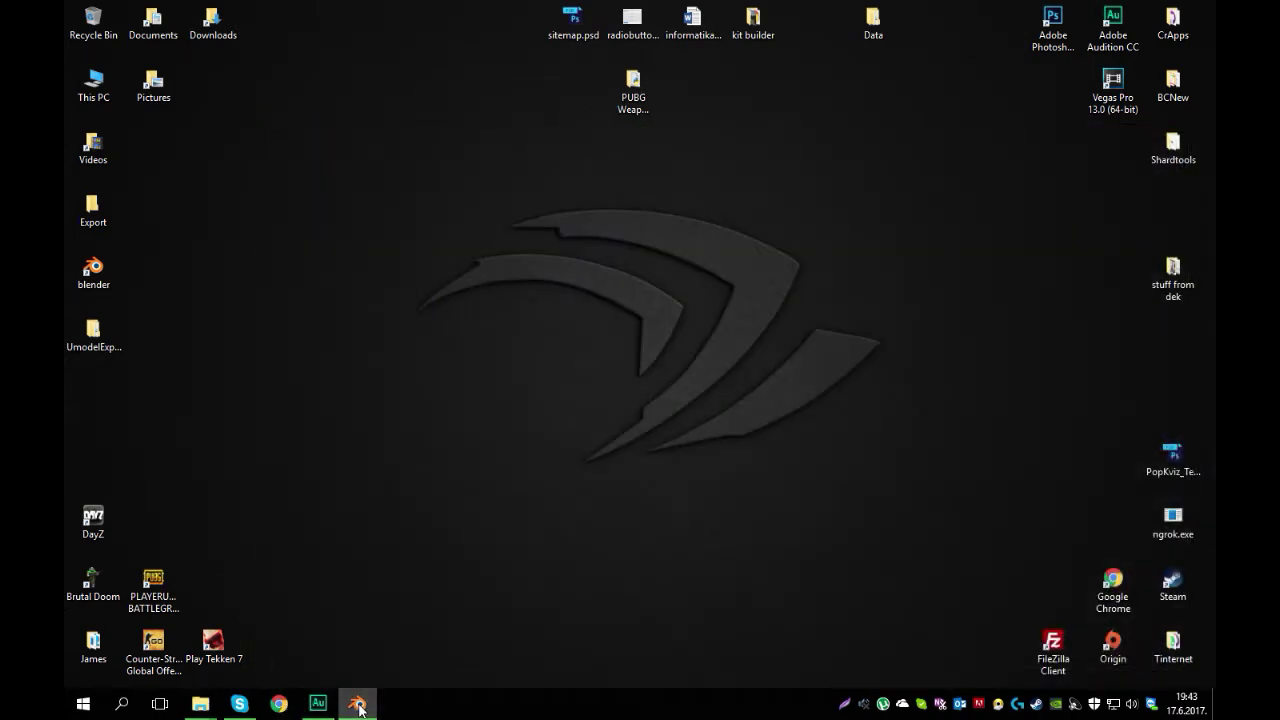
Return to Blender, enable the user add-on Import Unreal Static Mesh (.pskx), expand its details, and close the user preferences.
{"action": "left_click", "coordinate": [358, 705]}
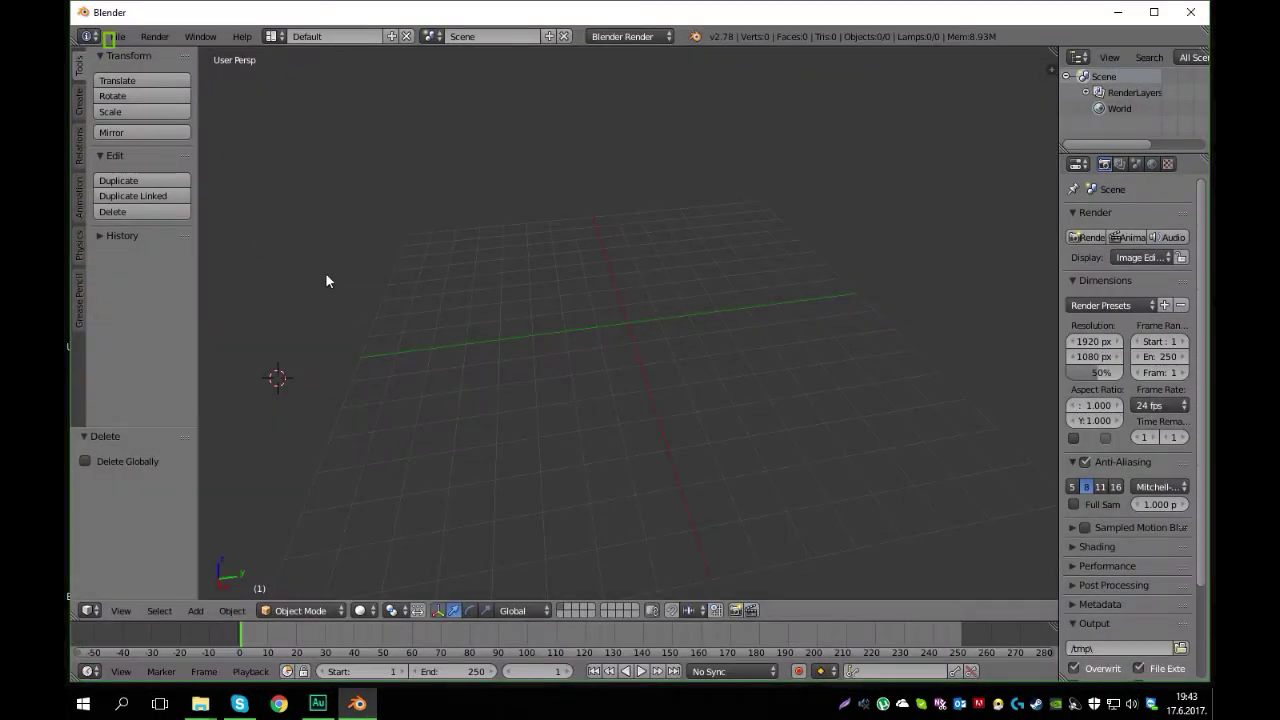
{"action": "key", "text": "ctrl+alt+u"}
{"action": "left_click", "coordinate": [142, 266]}
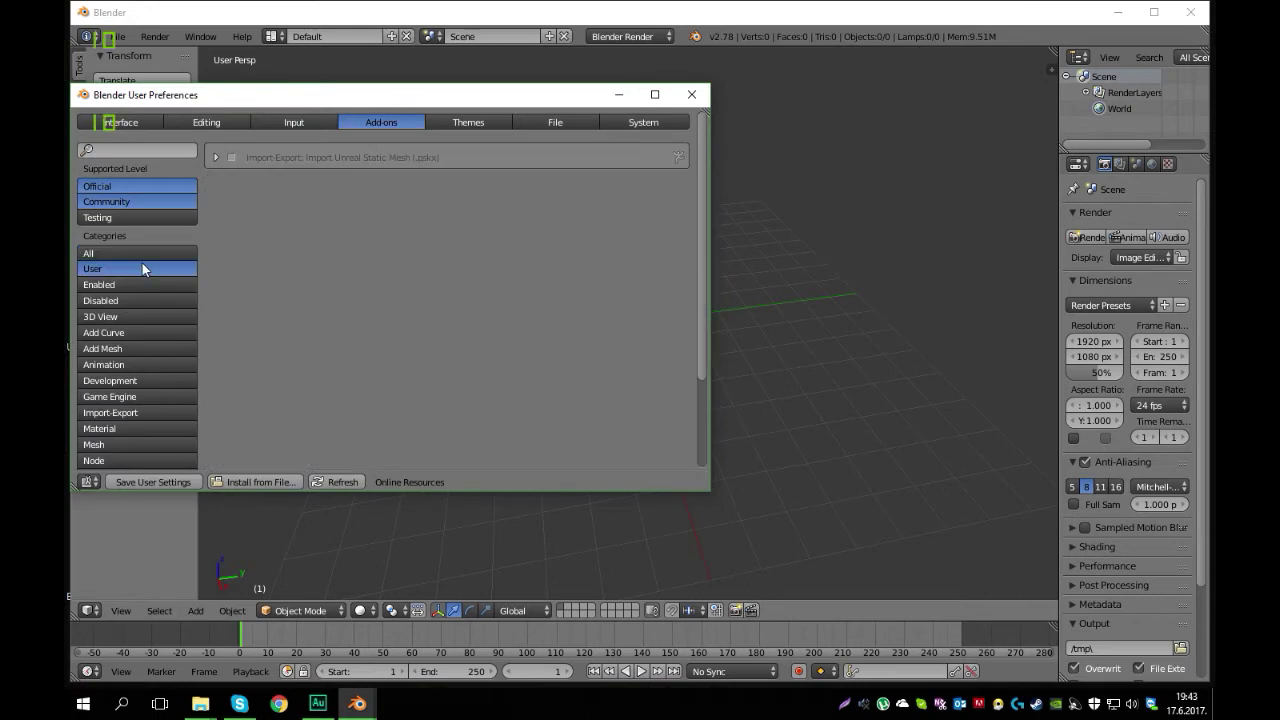
{"action": "left_click", "coordinate": [231, 158]}
{"action": "left_click", "coordinate": [216, 158]}
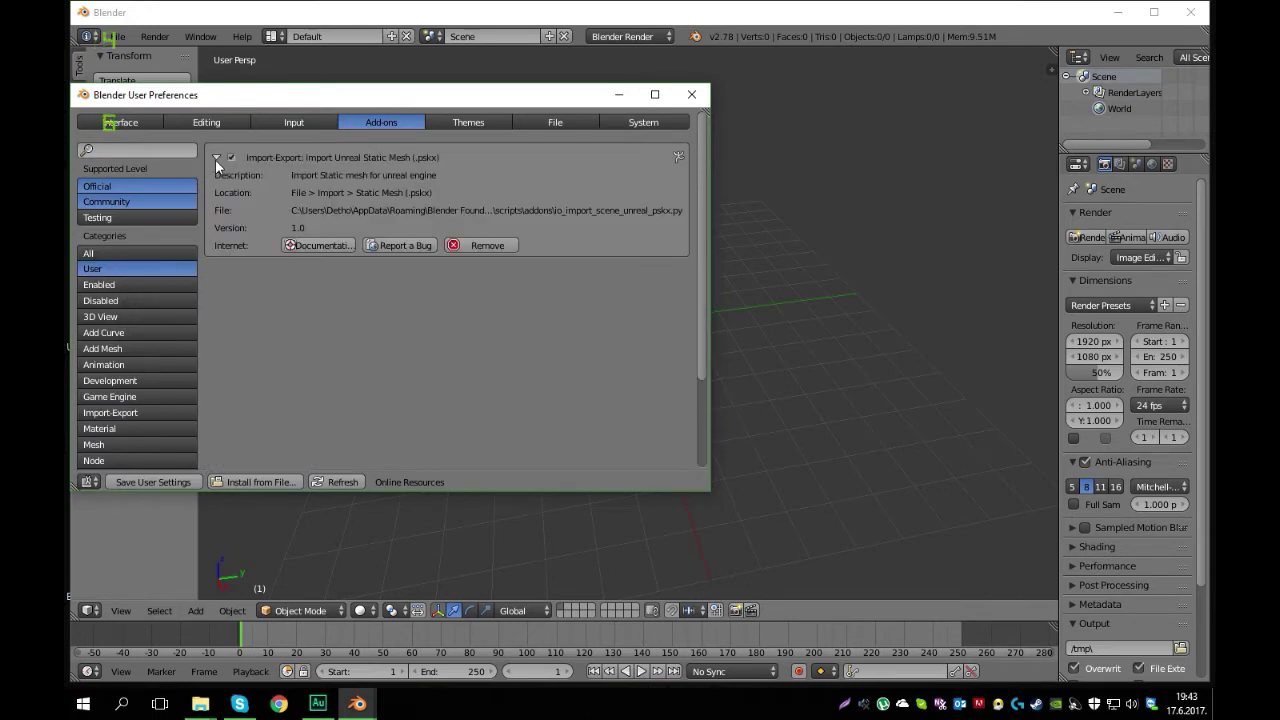
{"action": "left_click", "coordinate": [692, 94]}
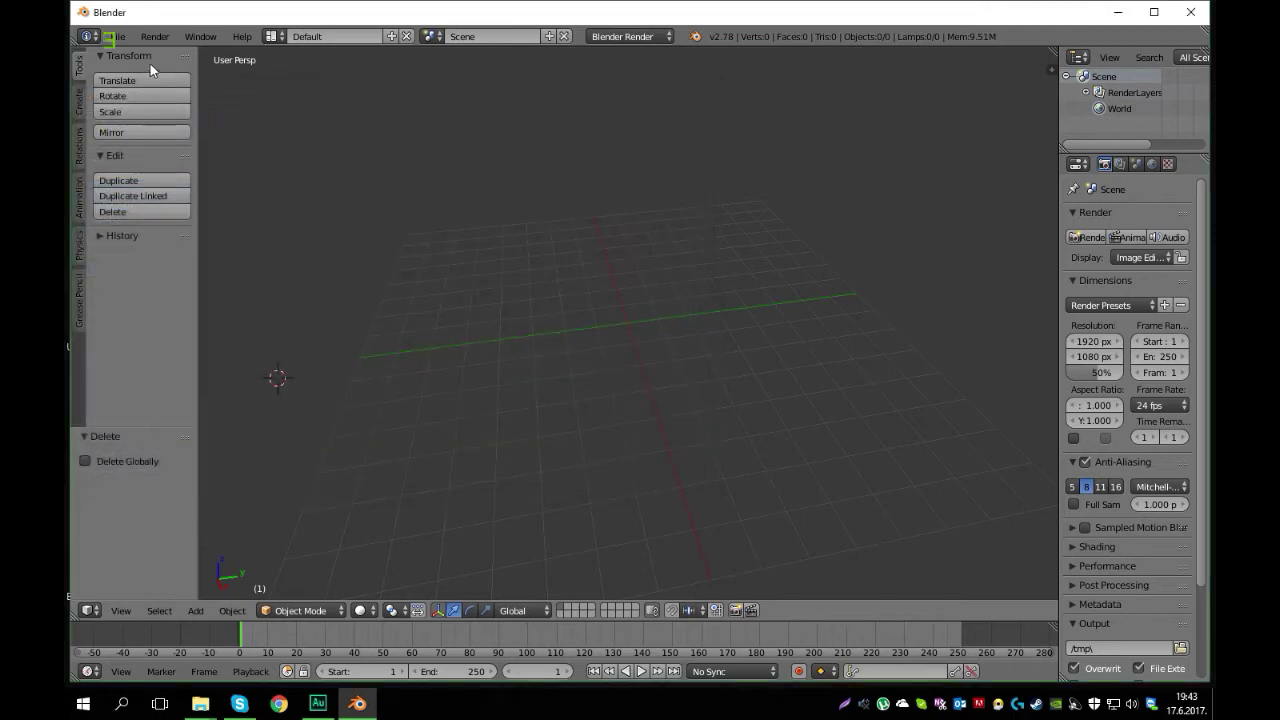
Import HK416_01.pskx as a Static Mesh (.pskx) from Desktop > UmodelExport > Weapon > Rifles > HK416 > Meshes.
{"action": "left_click", "coordinate": [122, 37]}
{"action": "mouse_move", "coordinate": [197, 322]}
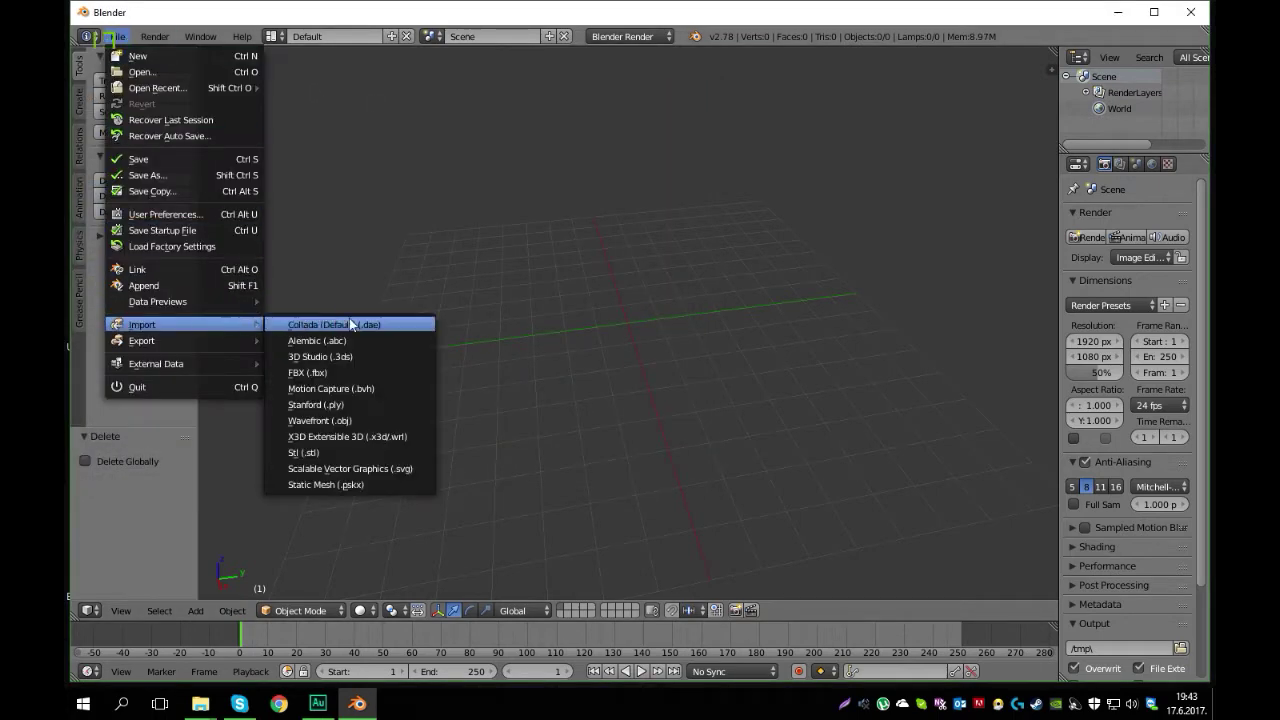
{"action": "left_click", "coordinate": [378, 482]}
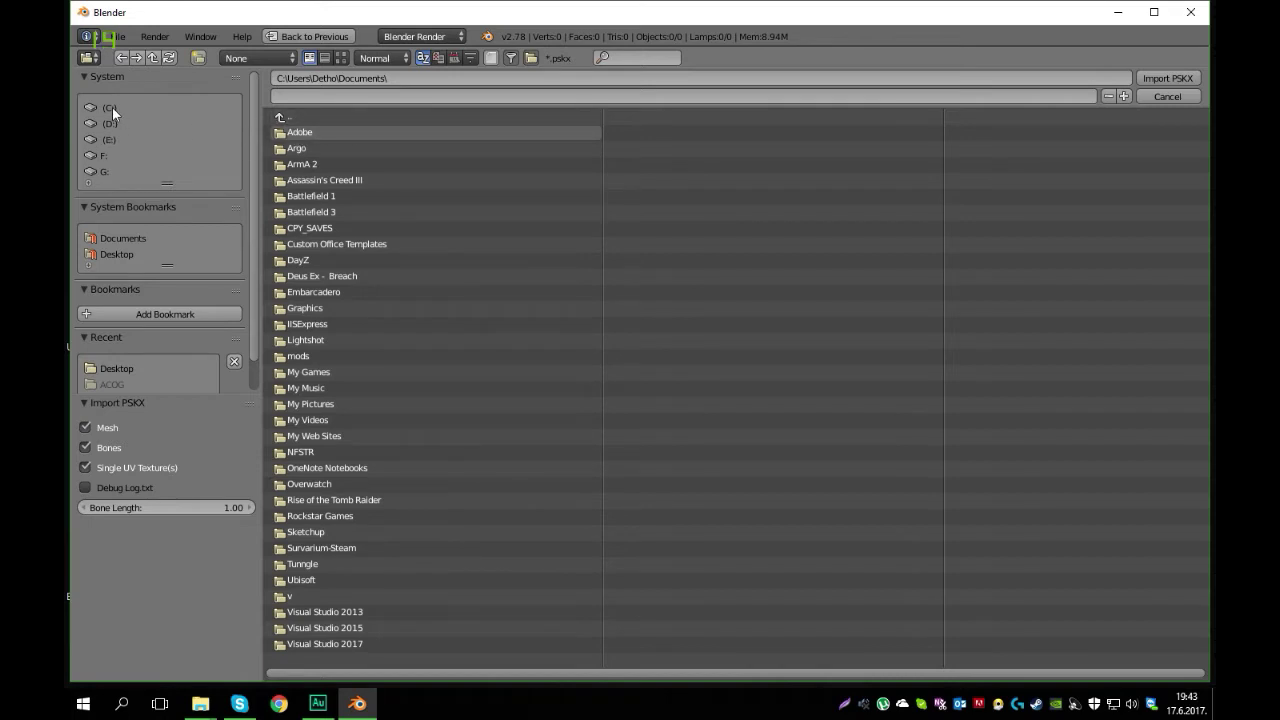
{"action": "left_click", "coordinate": [279, 118]}
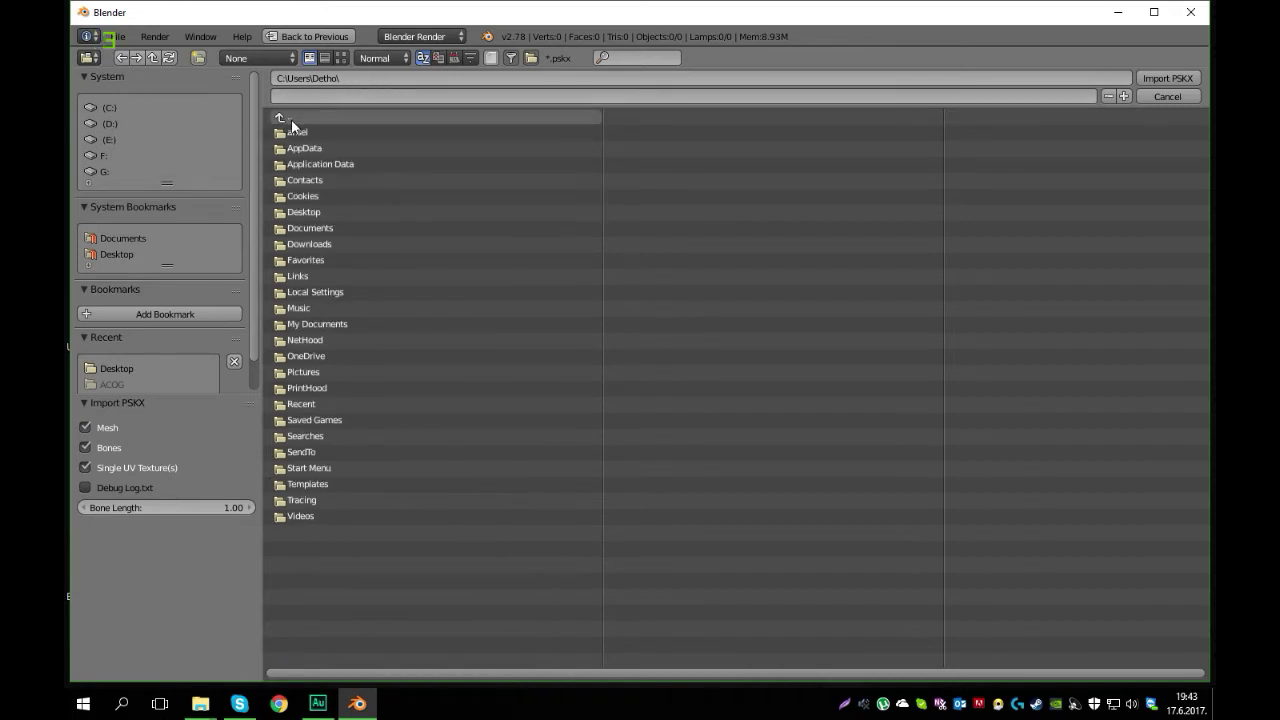
{"action": "left_click", "coordinate": [310, 213]}
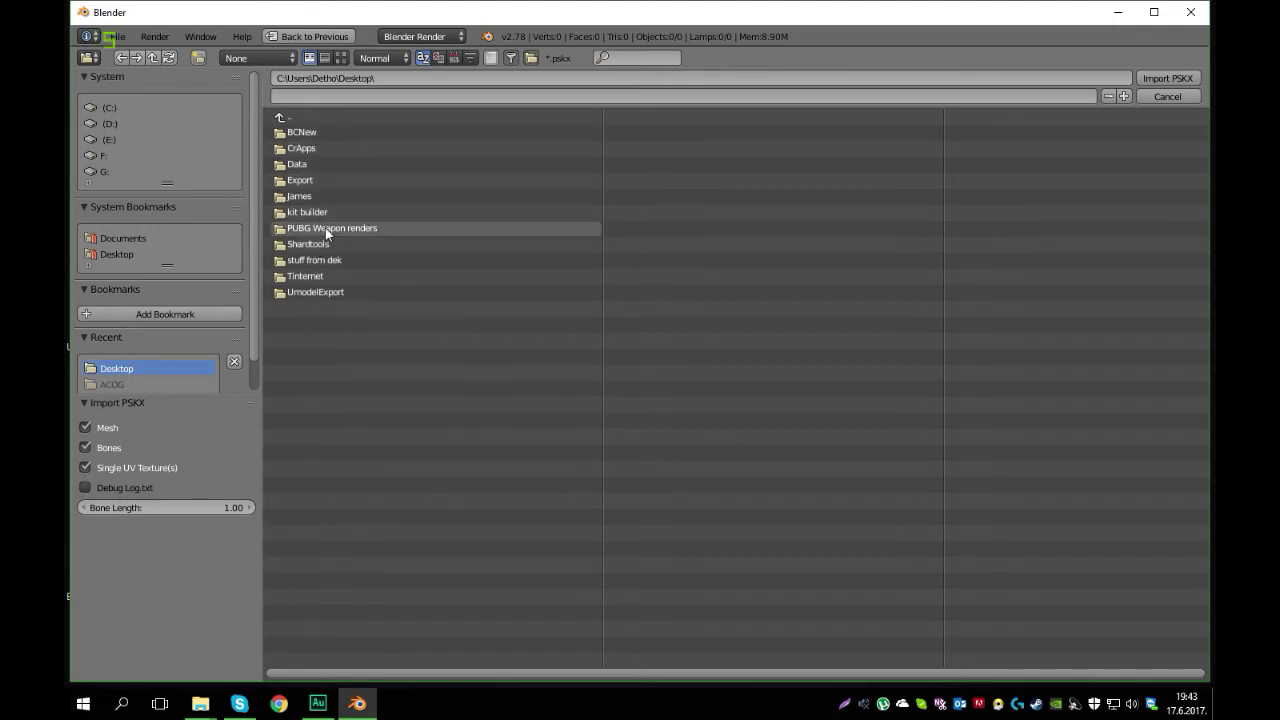
{"action": "left_click", "coordinate": [321, 292]}
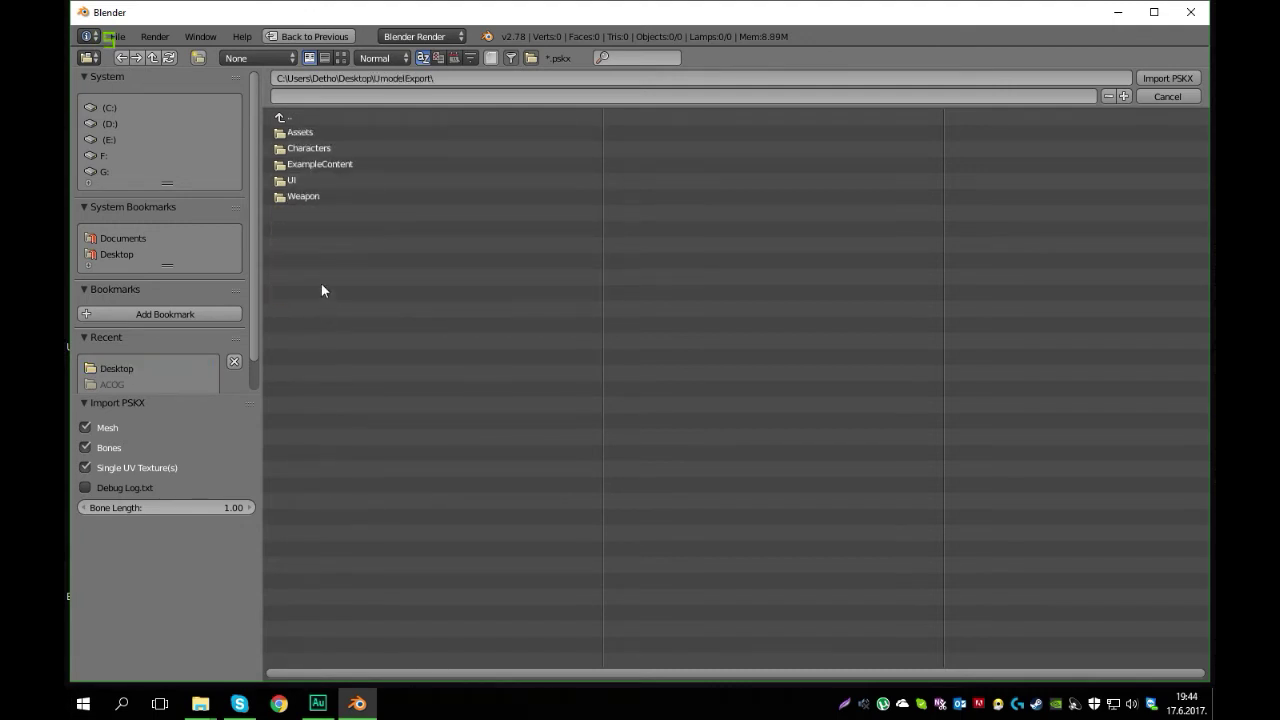
{"action": "left_click", "coordinate": [310, 197]}
{"action": "left_click", "coordinate": [314, 149]}
{"action": "left_click", "coordinate": [311, 136]}
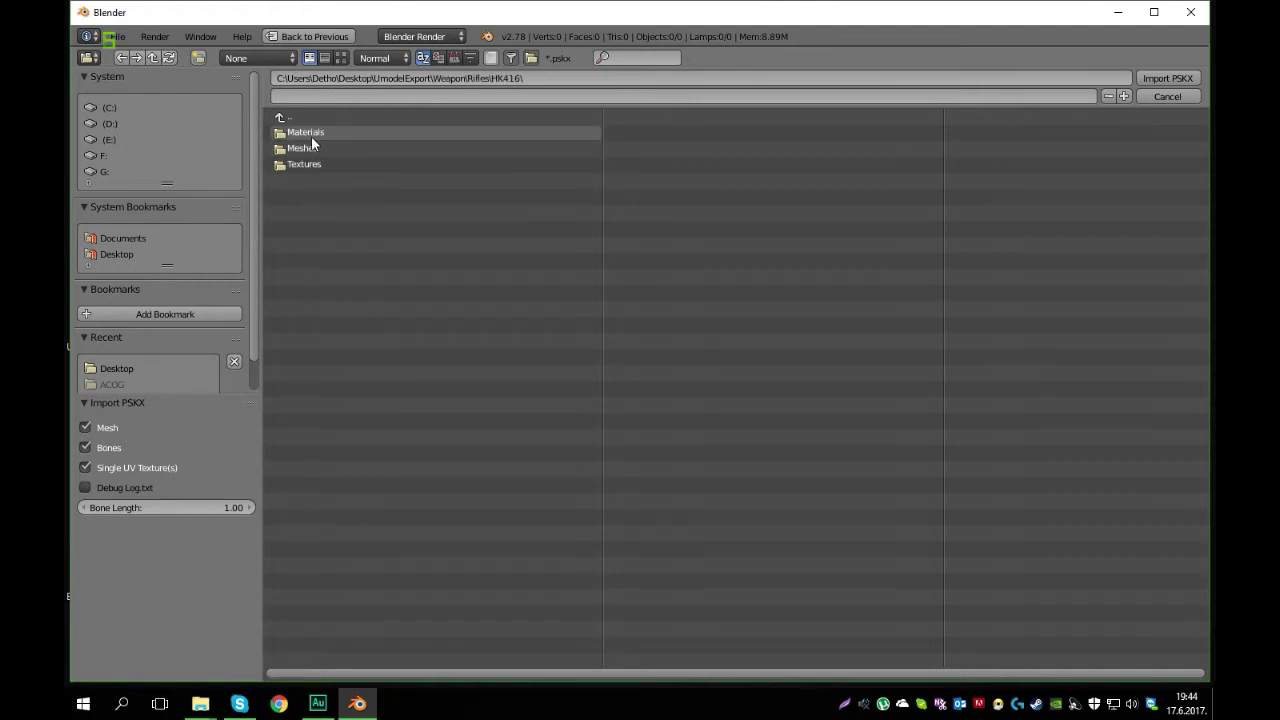
{"action": "left_click", "coordinate": [314, 142]}
{"action": "left_click", "coordinate": [316, 134]}
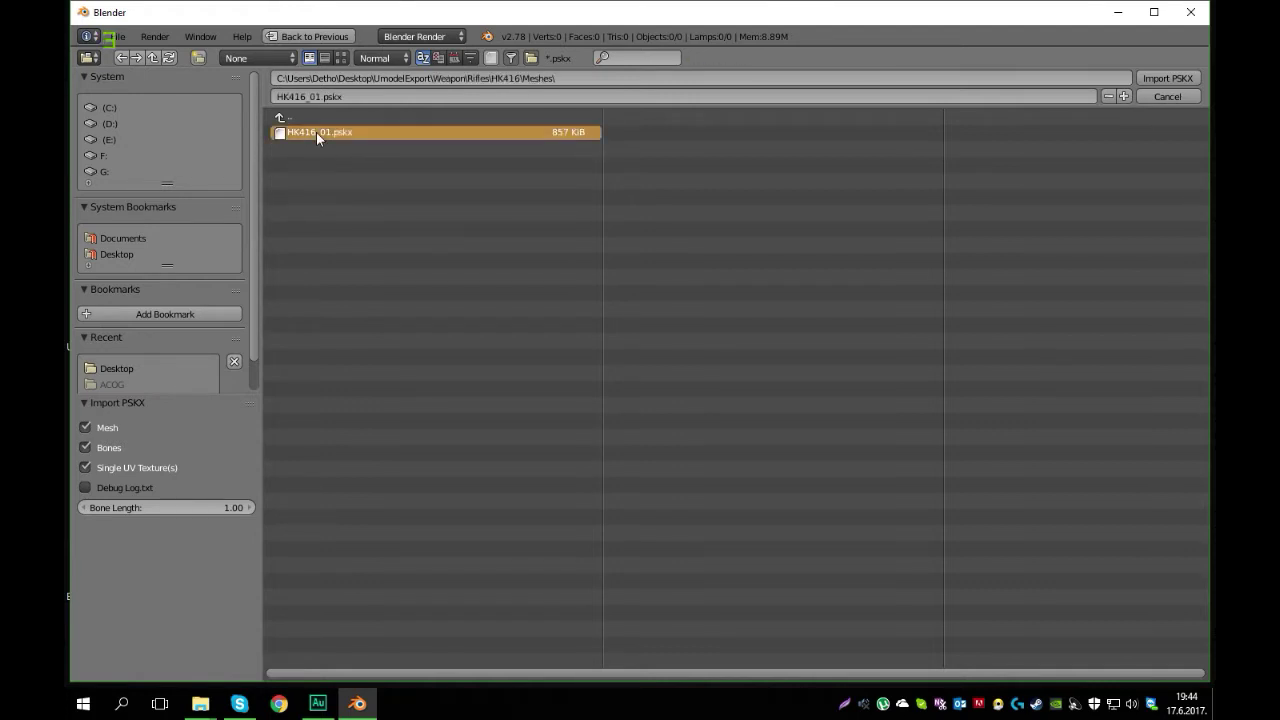
{"action": "double_click", "coordinate": [316, 132]}
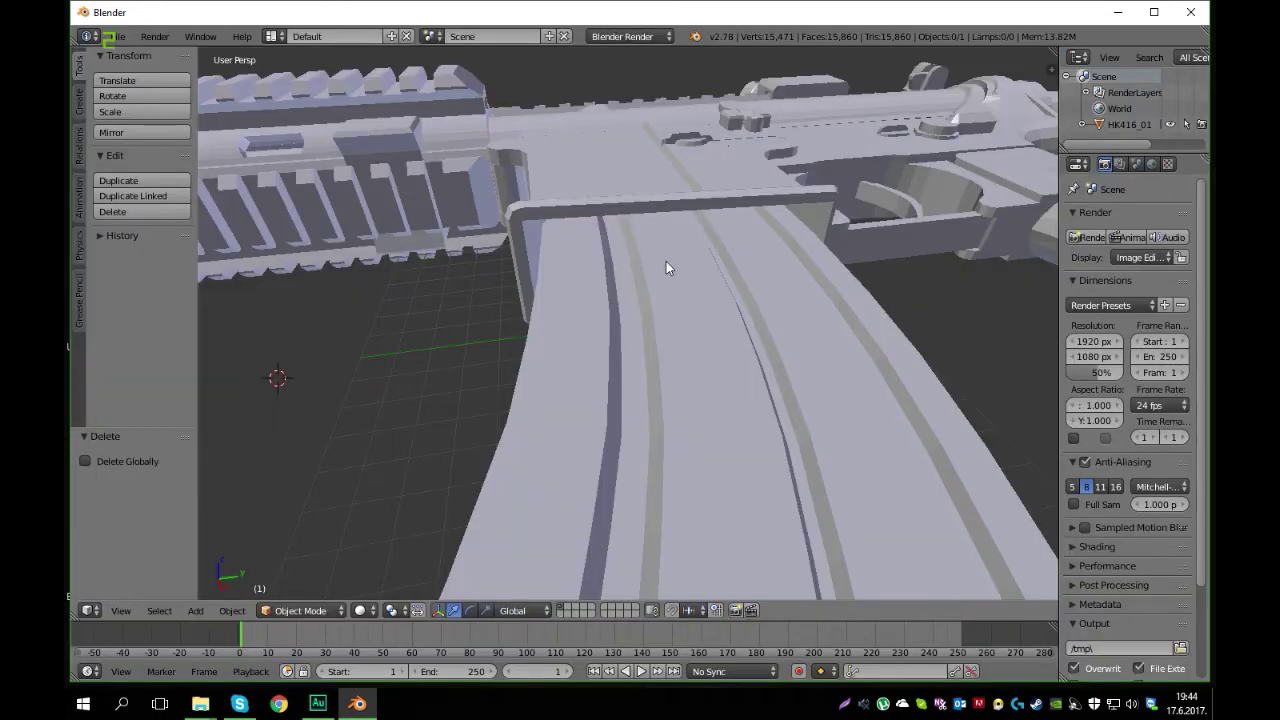
{"action": "middle_click_drag", "start_coordinate": [666, 261], "coordinate": [449, 353]}
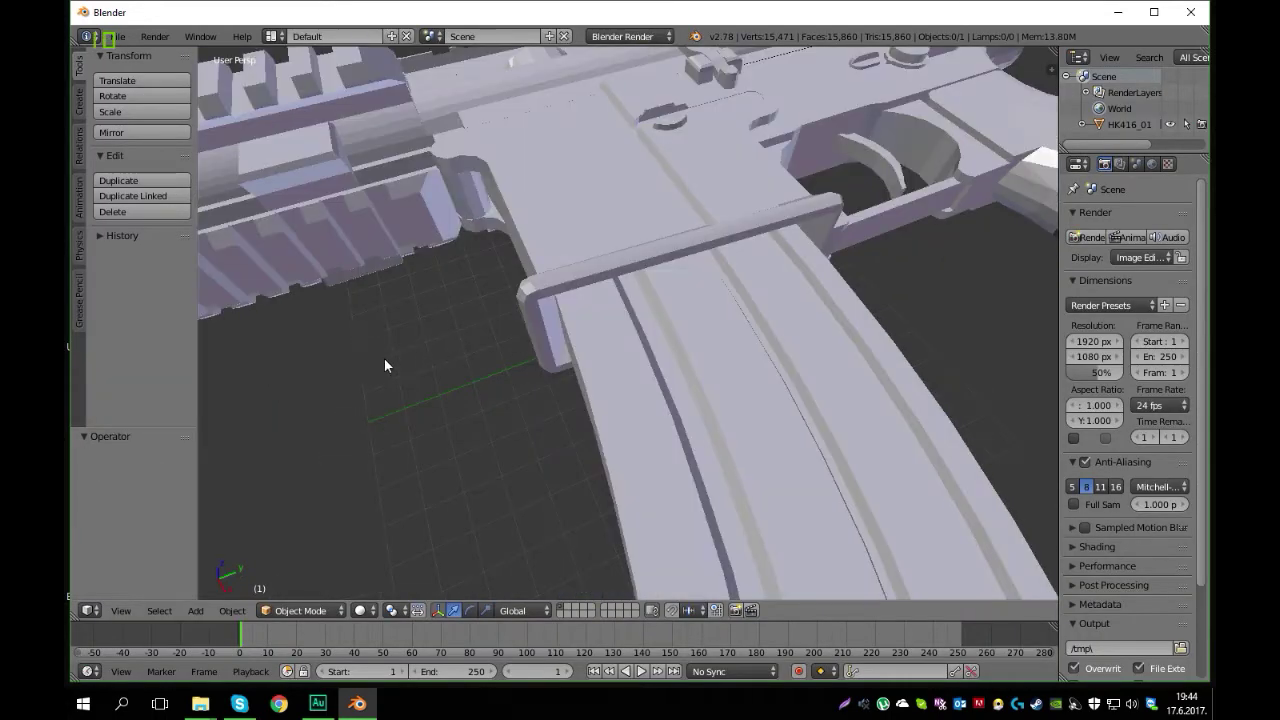
Start a Wavefront (.obj) export of the rifle and choose Desktop > UmodelExport > Weapon > Rifles > HK416 > Meshes as the destination folder.
{"action": "scroll", "coordinate": [384, 365], "scroll_direction": "down", "scroll_amount": 10}
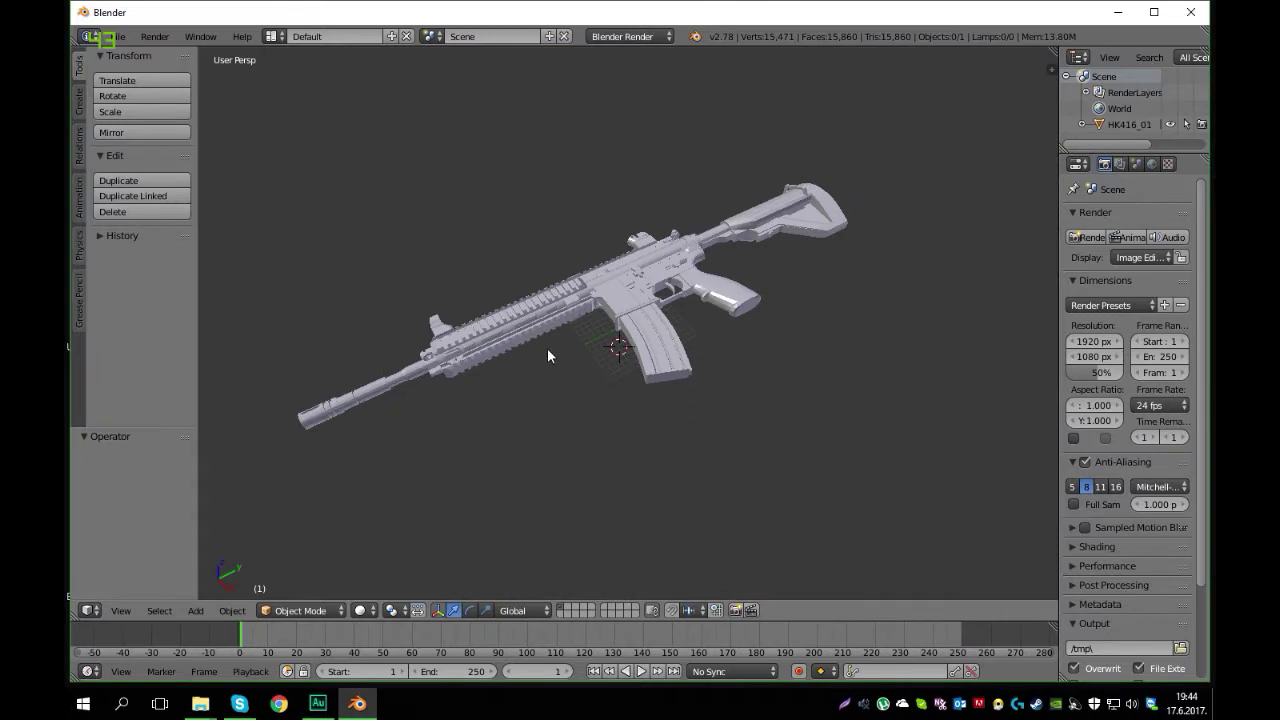
{"action": "middle_click_drag", "start_coordinate": [547, 356], "coordinate": [341, 191]}
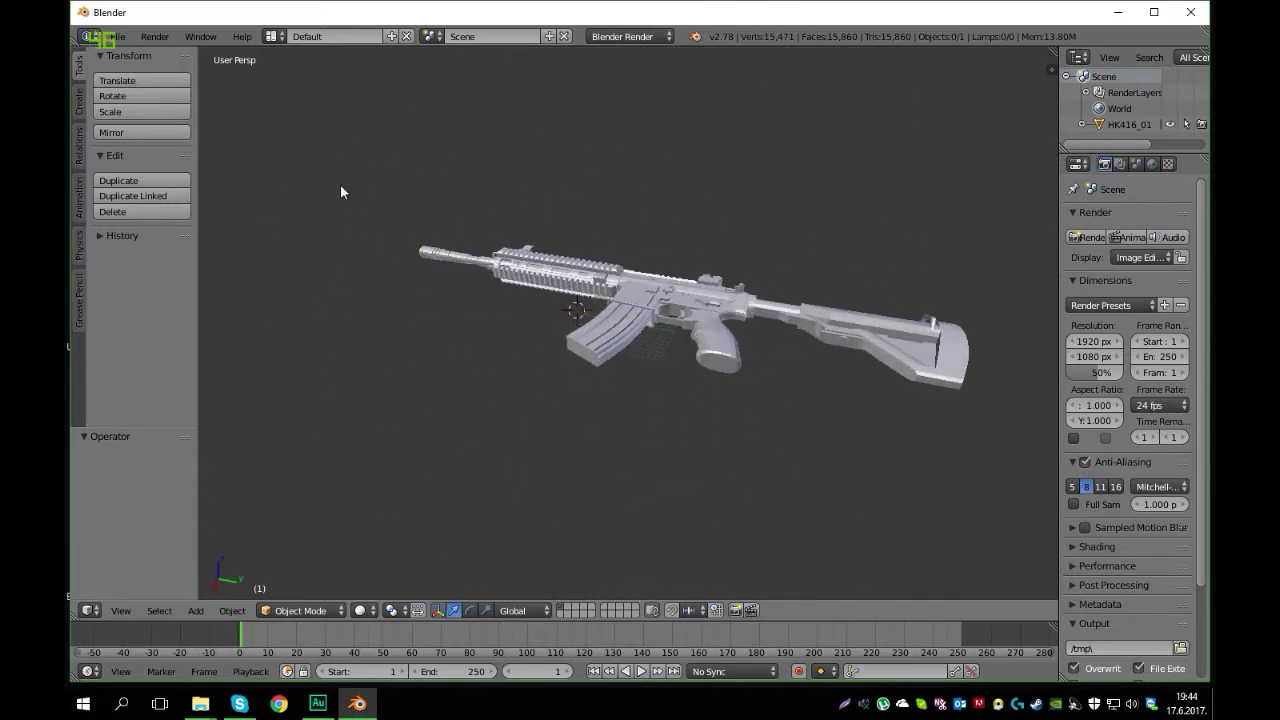
{"action": "left_click", "coordinate": [119, 38]}
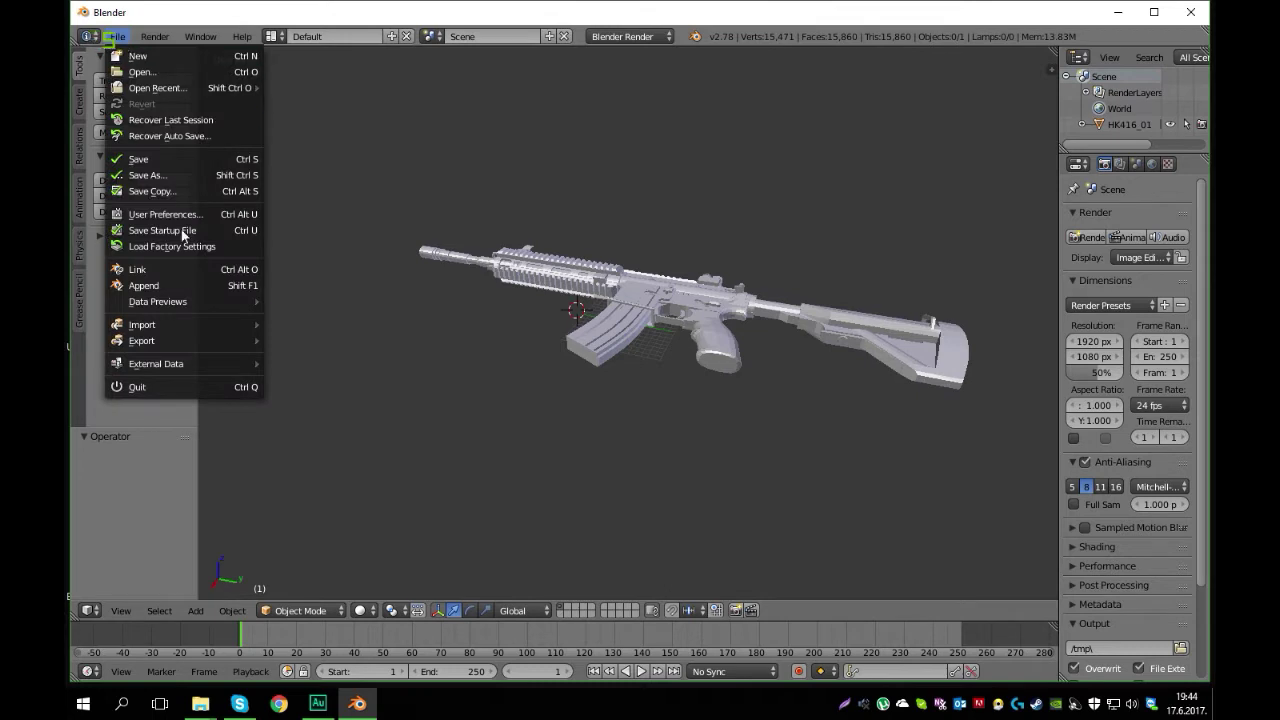
{"action": "mouse_move", "coordinate": [213, 345]}
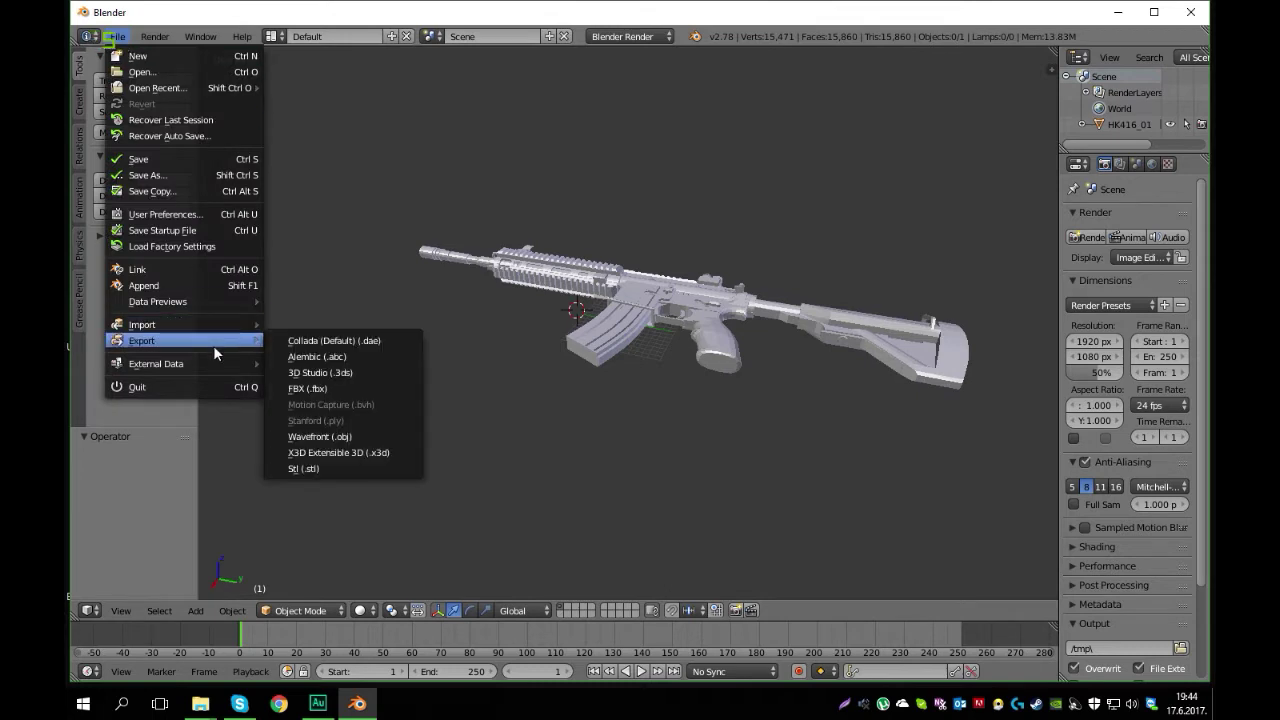
{"action": "left_click", "coordinate": [360, 438]}
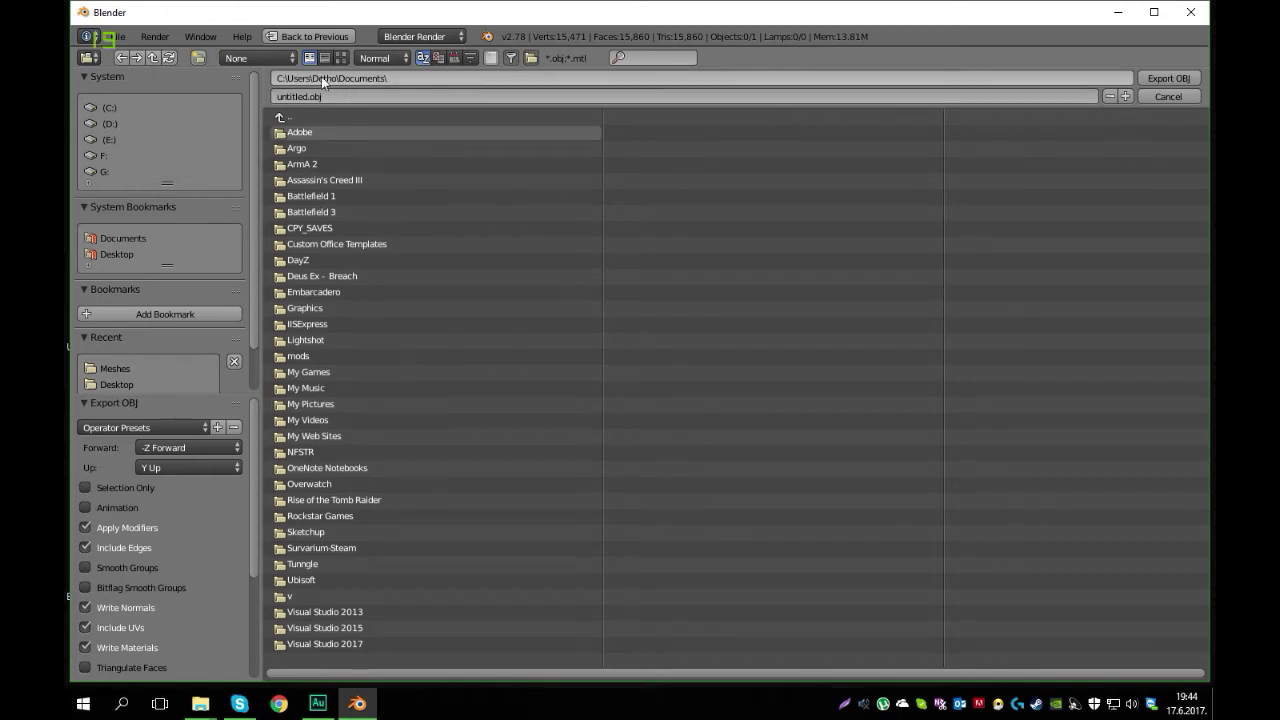
{"action": "left_click", "coordinate": [300, 115]}
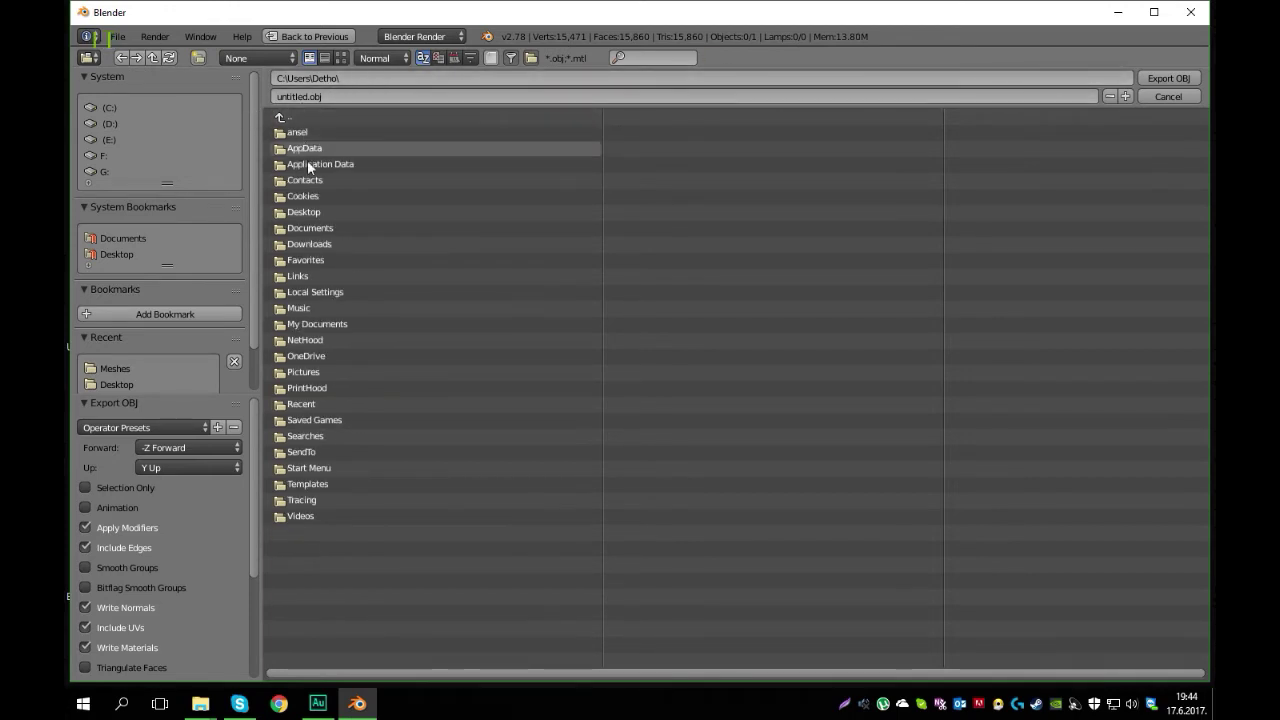
{"action": "left_click", "coordinate": [320, 211]}
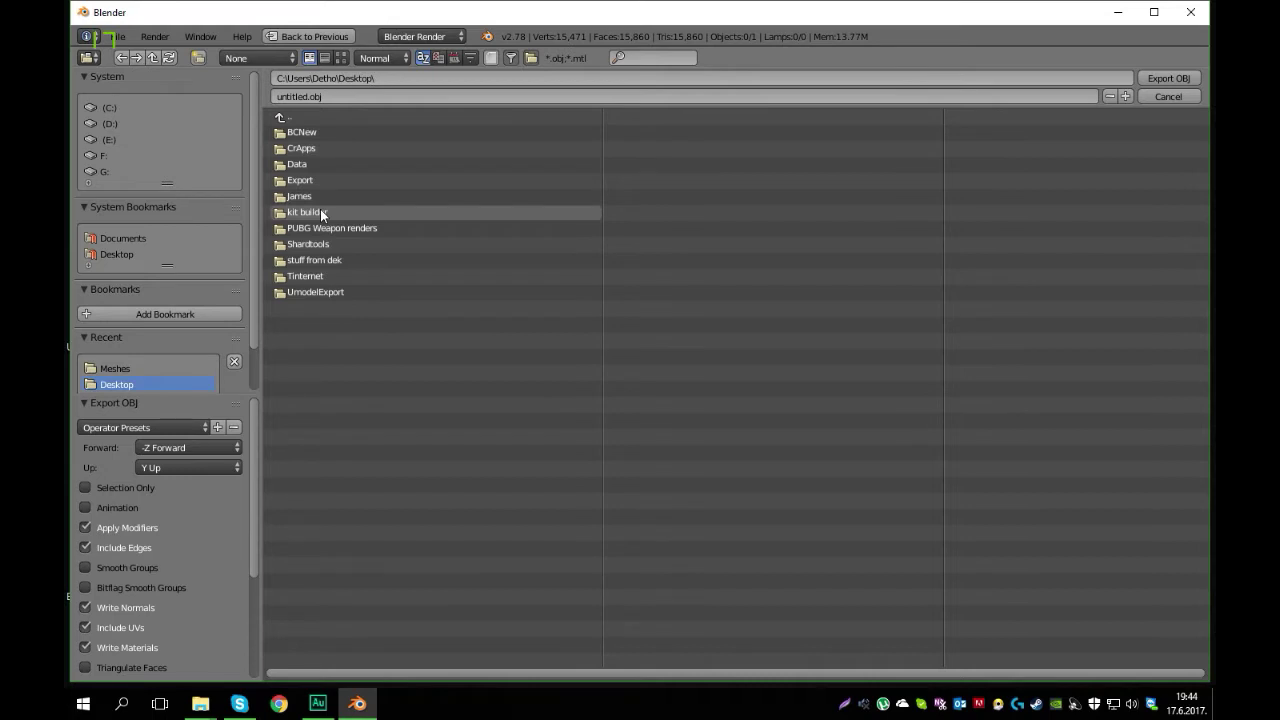
{"action": "left_click", "coordinate": [322, 292]}
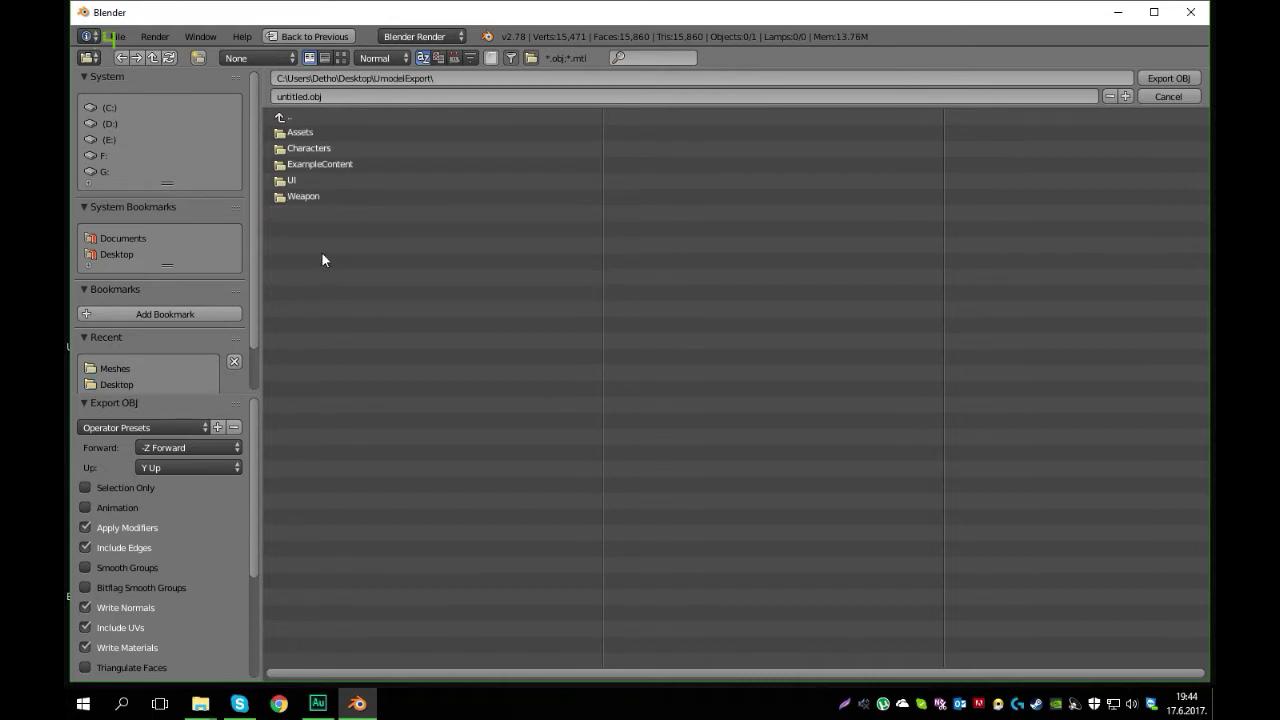
{"action": "left_click", "coordinate": [326, 197]}
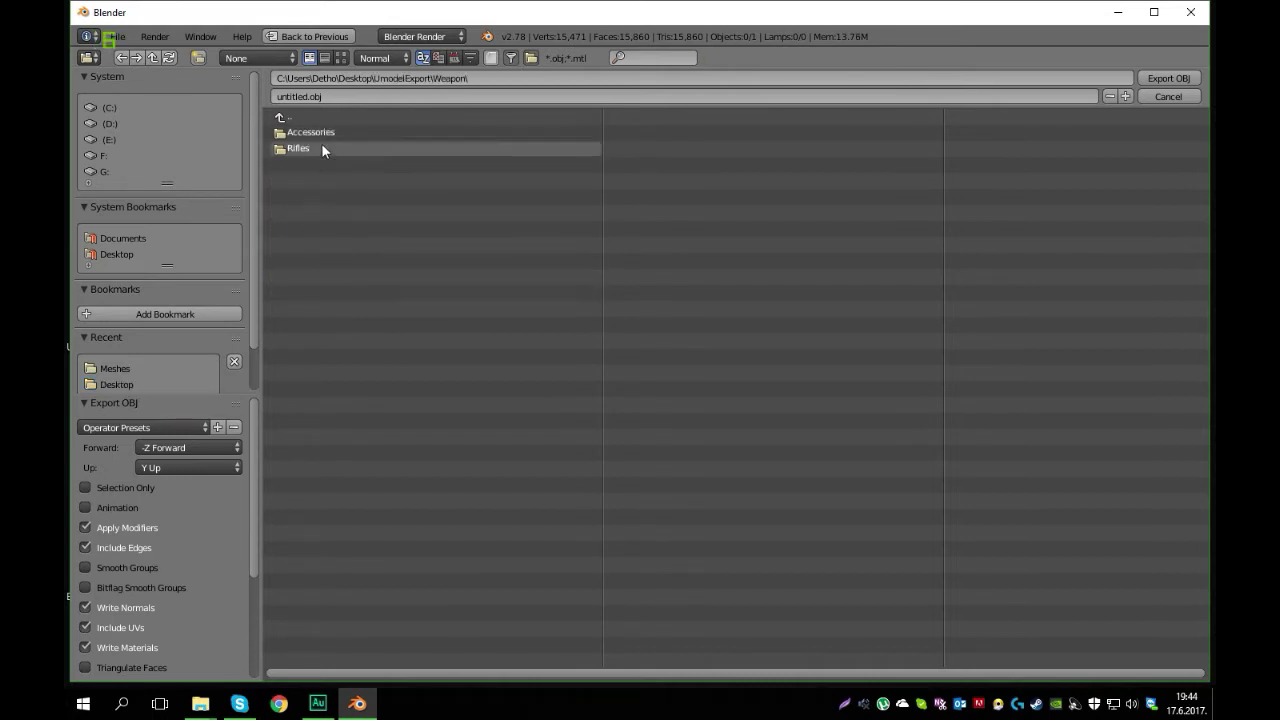
{"action": "left_click", "coordinate": [321, 148]}
{"action": "left_click", "coordinate": [323, 133]}
{"action": "left_click", "coordinate": [321, 148]}
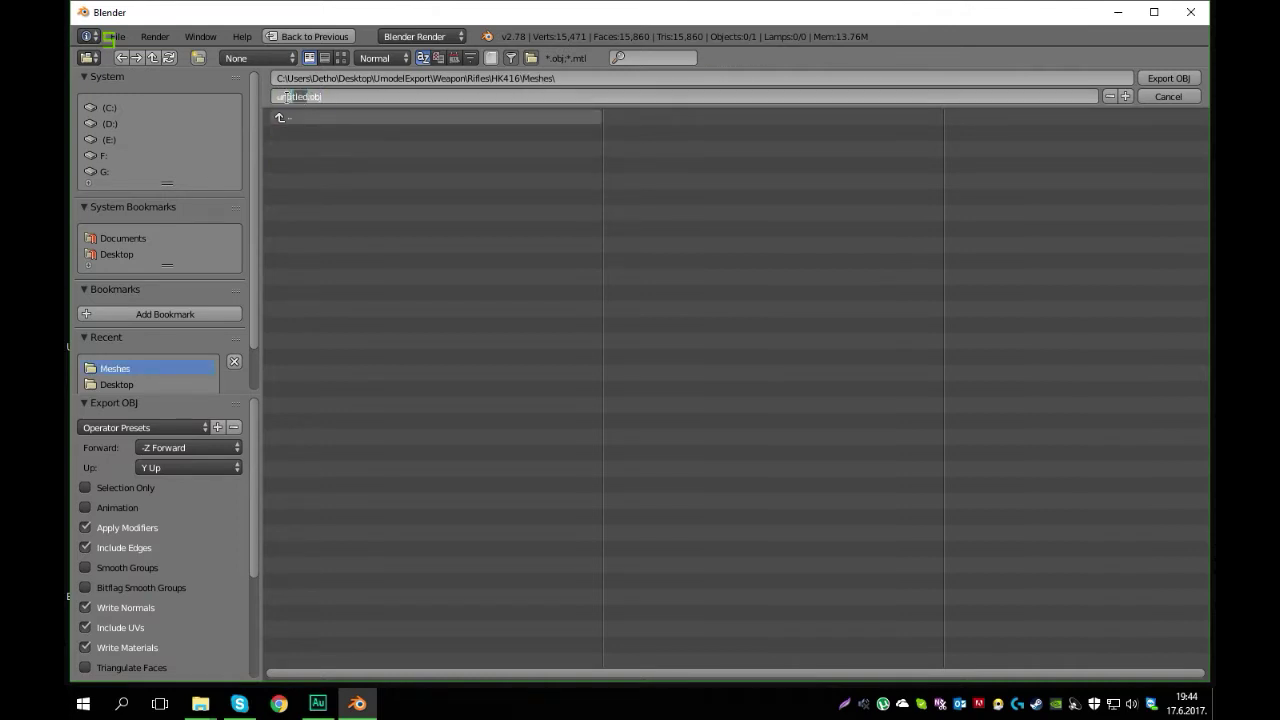
Name the export file HK416_01.obj and export it.
{"action": "type", "text": "HK4016_01"}
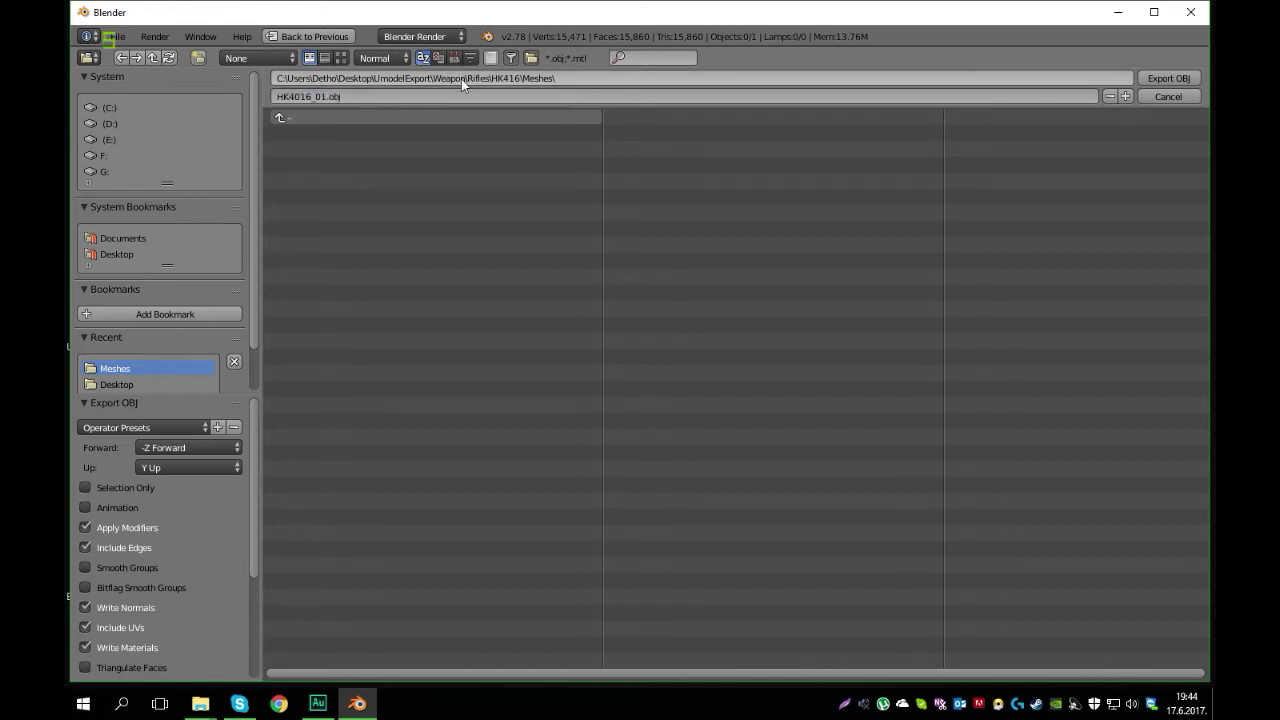
{"action": "left_click", "coordinate": [300, 96]}
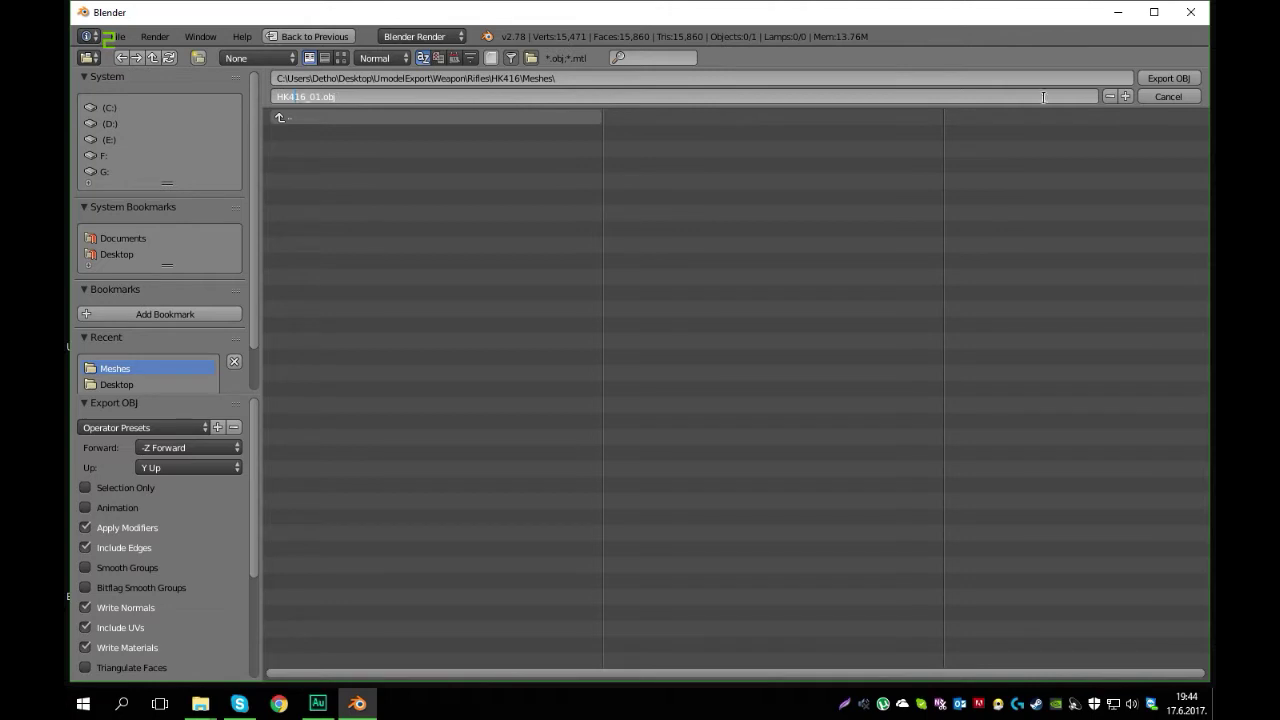
{"action": "left_click", "coordinate": [1164, 78]}
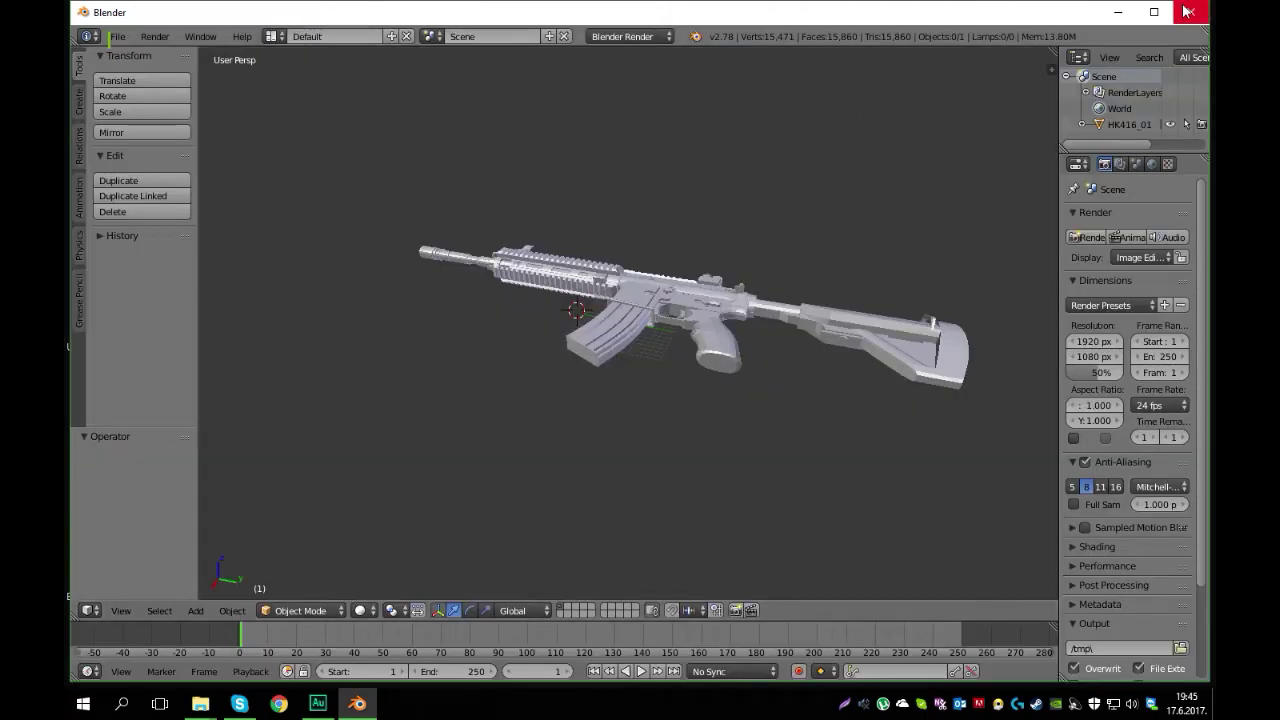
Quit Blender without saving the scene and launch Adobe Photoshop from the desktop.
{"action": "left_click", "coordinate": [1188, 14]}
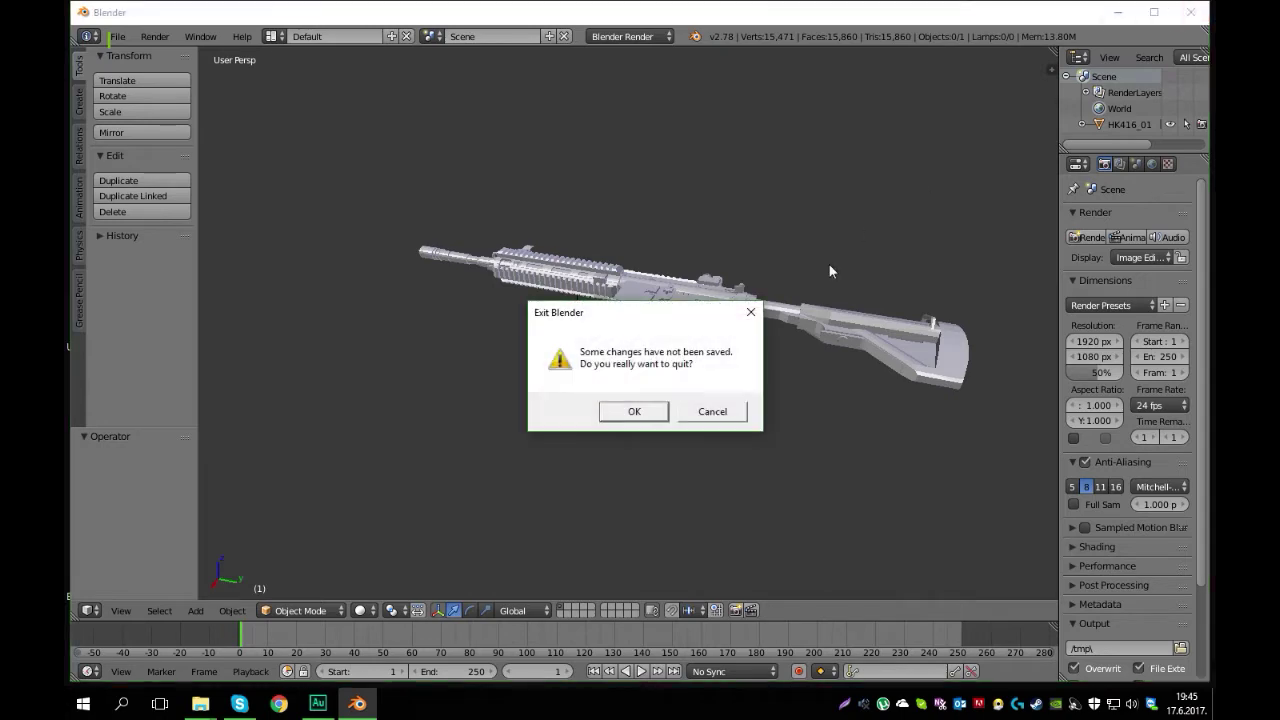
{"action": "left_click", "coordinate": [634, 411]}
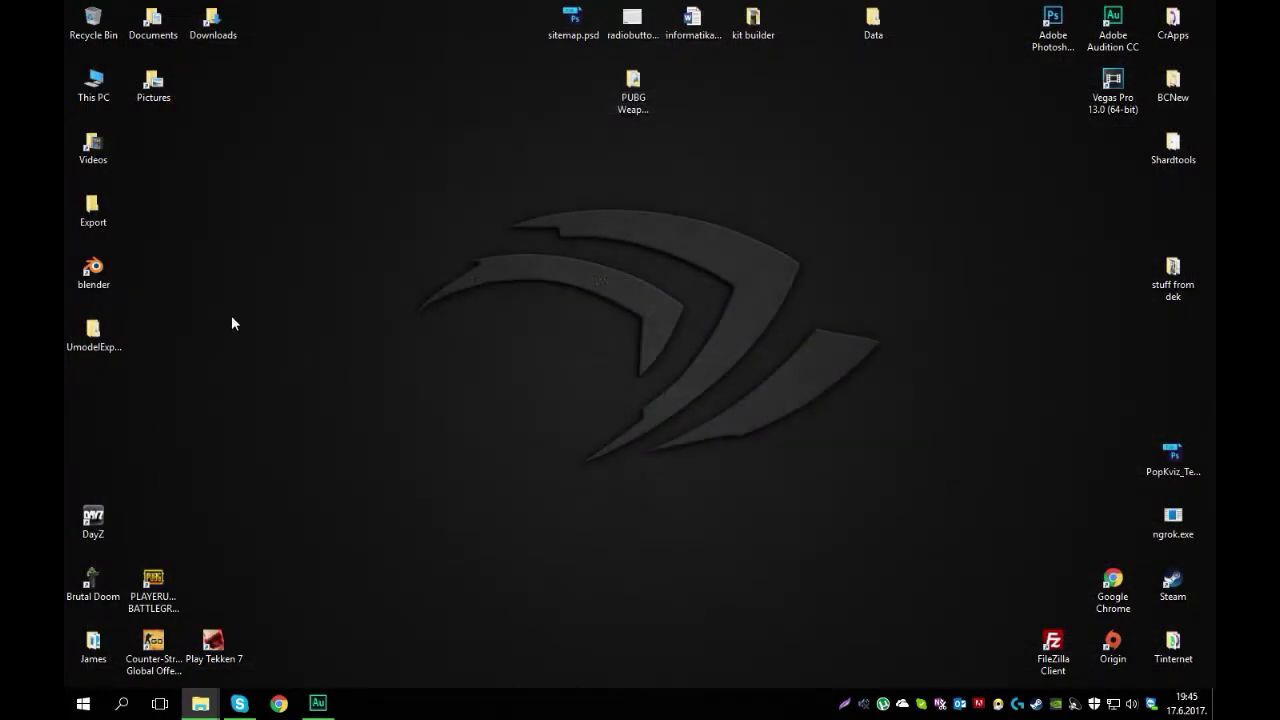
{"action": "double_click", "coordinate": [1053, 22]}
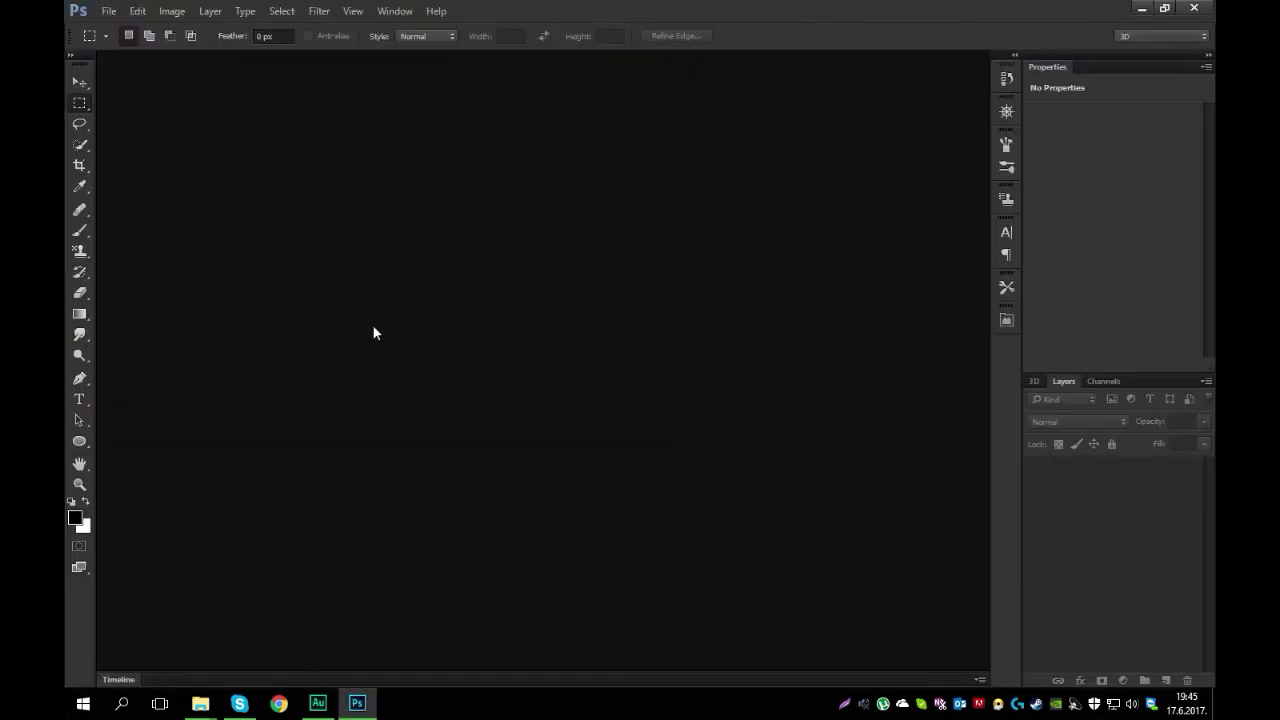
Shrink the Photoshop window and open the desktop folder UmodelExport > Weapon > Rifles > HK416 > Meshes, selecting HK416_01.obj.
{"action": "mouse_move", "coordinate": [200, 703]}
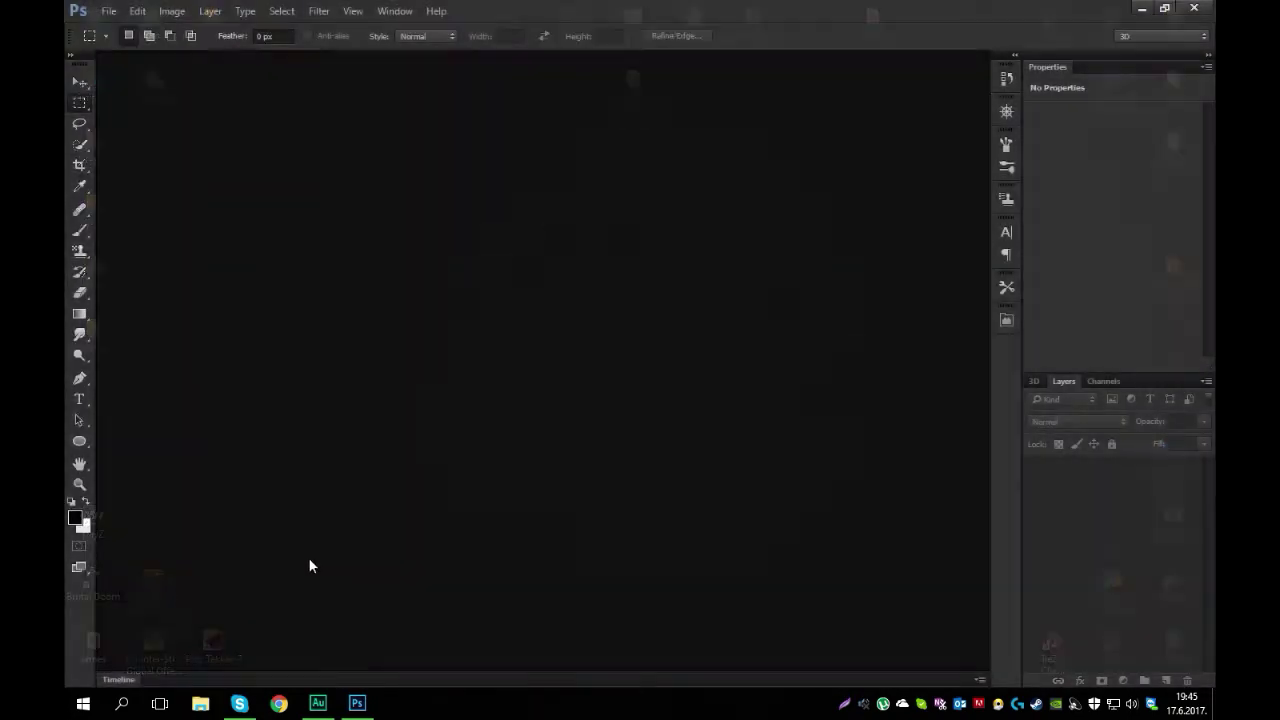
{"action": "double_click", "coordinate": [671, 3]}
{"action": "left_click", "coordinate": [90, 333]}
{"action": "double_click", "coordinate": [90, 333]}
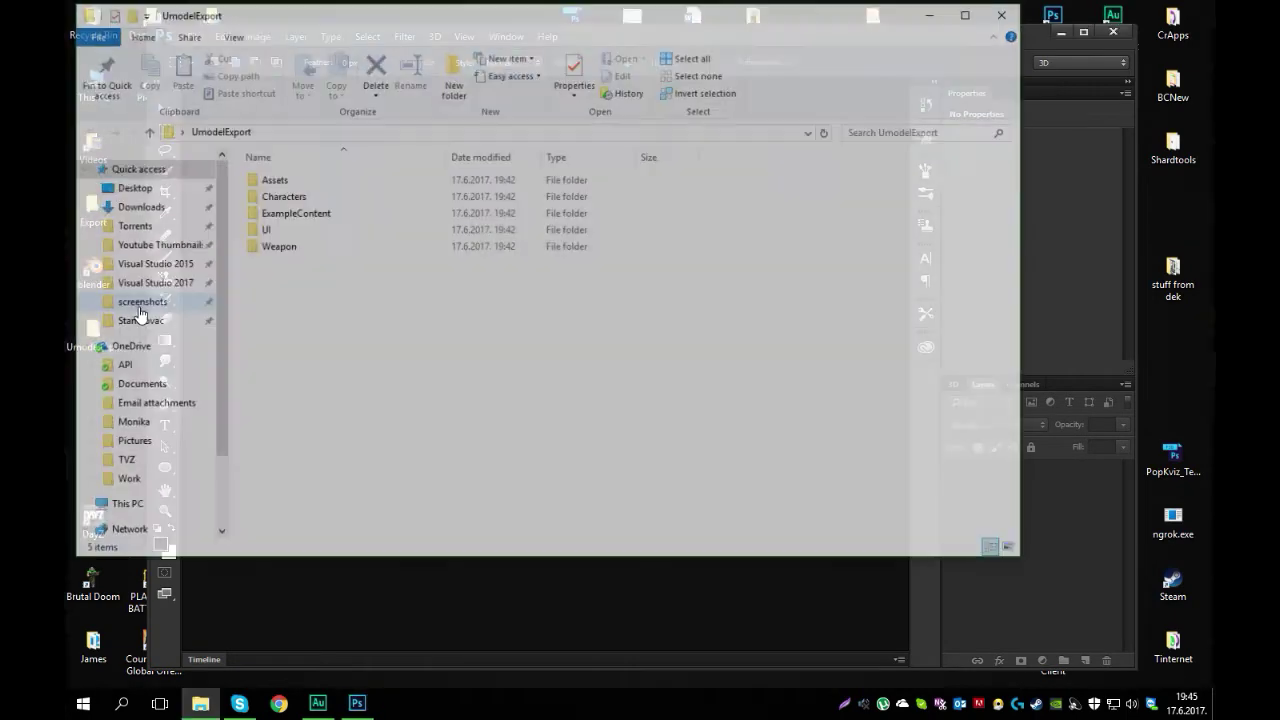
{"action": "double_click", "coordinate": [275, 248]}
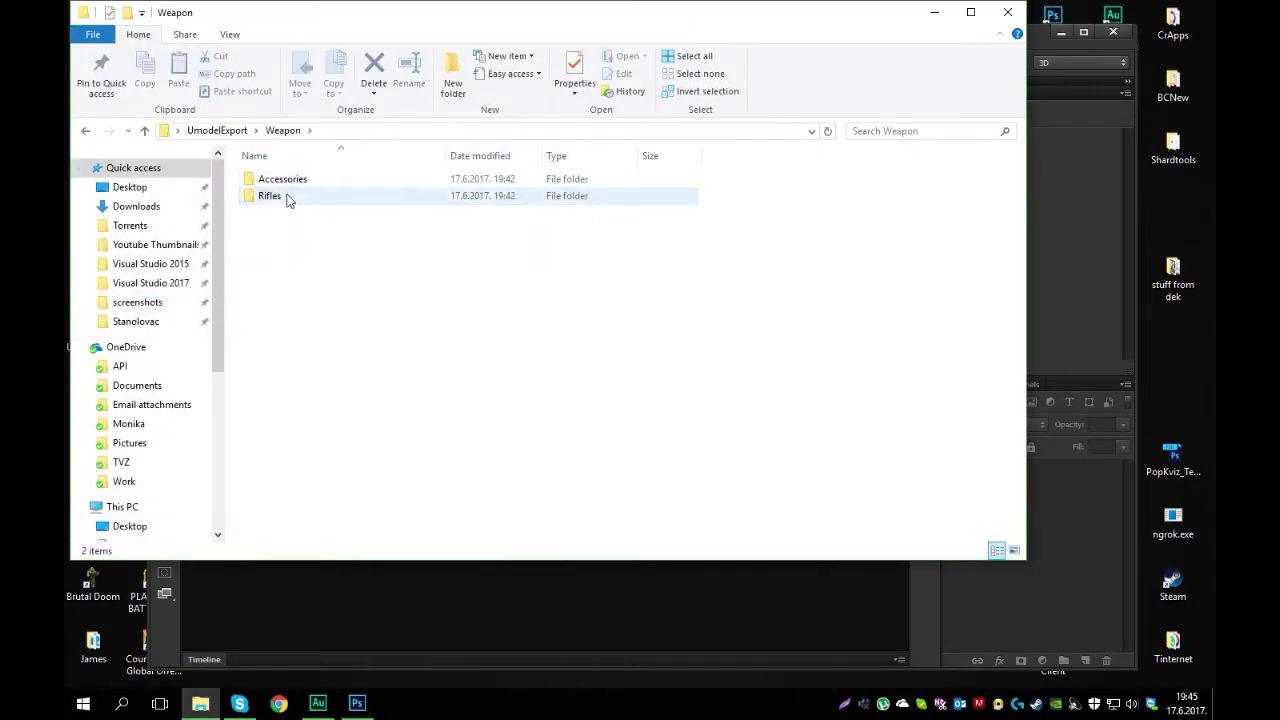
{"action": "double_click", "coordinate": [284, 197]}
{"action": "double_click", "coordinate": [286, 184]}
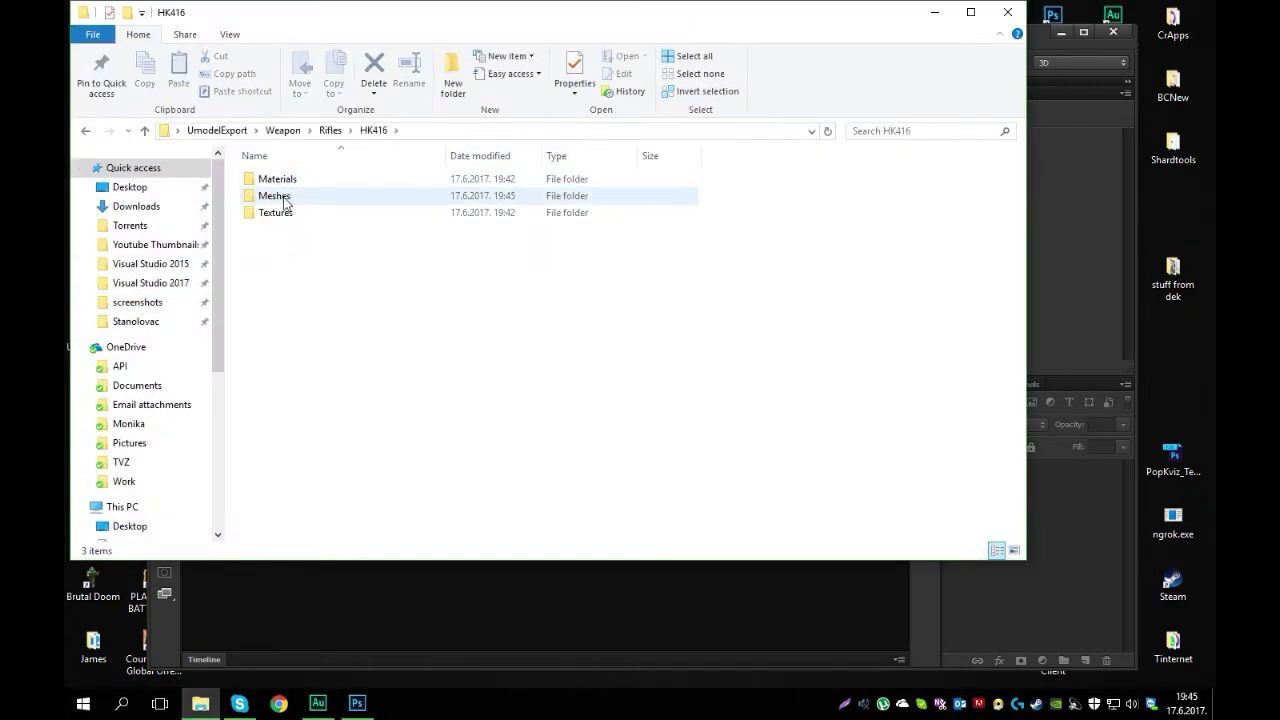
{"action": "double_click", "coordinate": [286, 195]}
{"action": "left_click", "coordinate": [381, 201]}
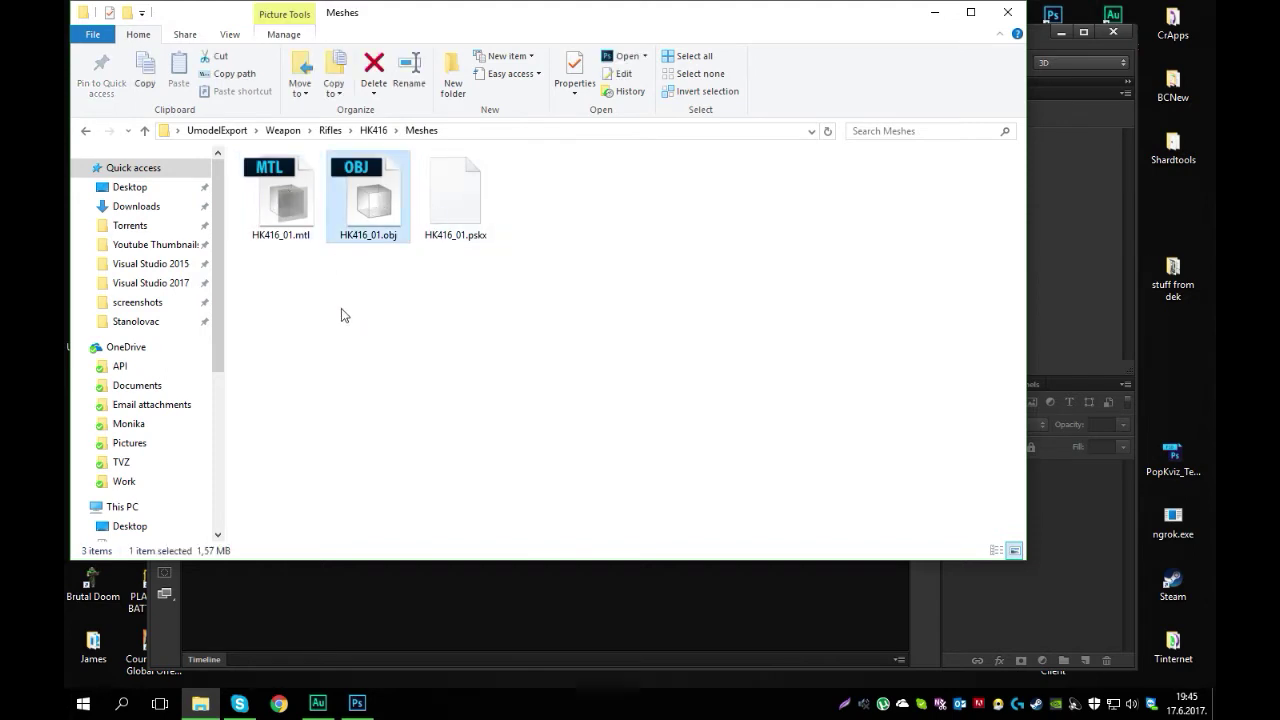
Open HK416_01.obj in Photoshop as a new 3D document with the 3D units set to Inches.
{"action": "left_click_drag", "start_coordinate": [368, 200], "coordinate": [562, 594]}
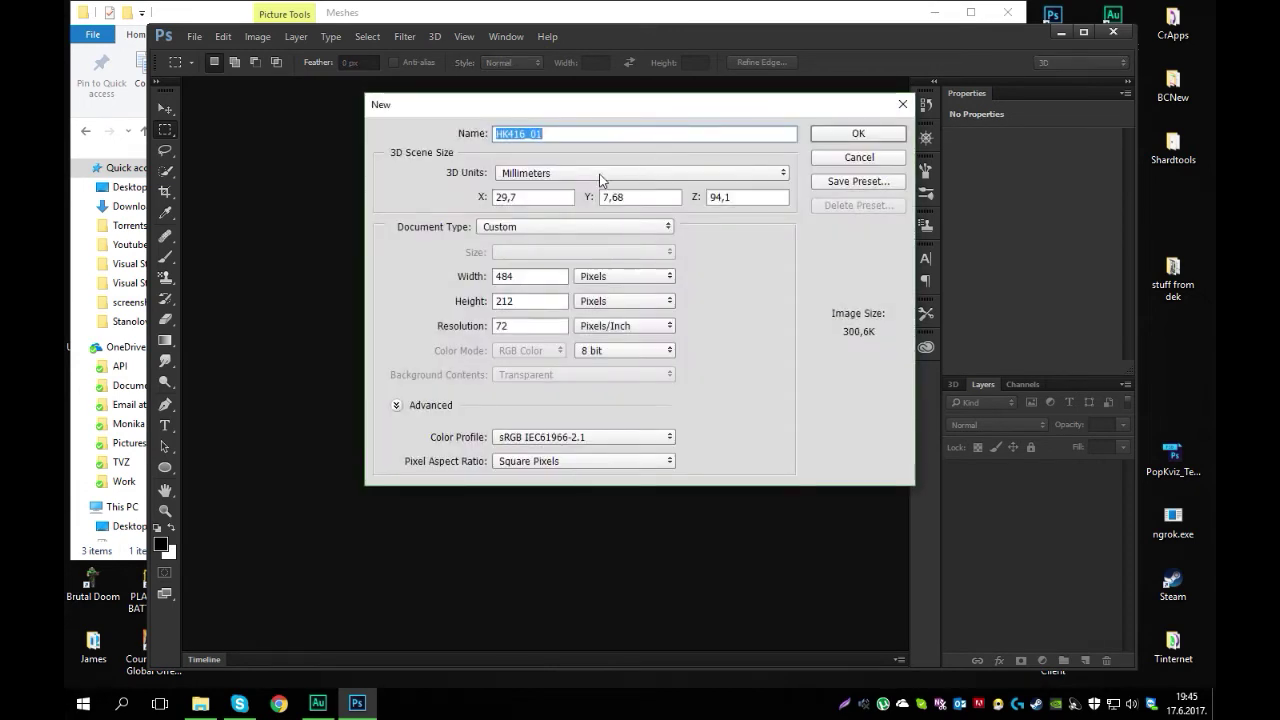
{"action": "left_click", "coordinate": [601, 178]}
{"action": "left_click", "coordinate": [577, 185]}
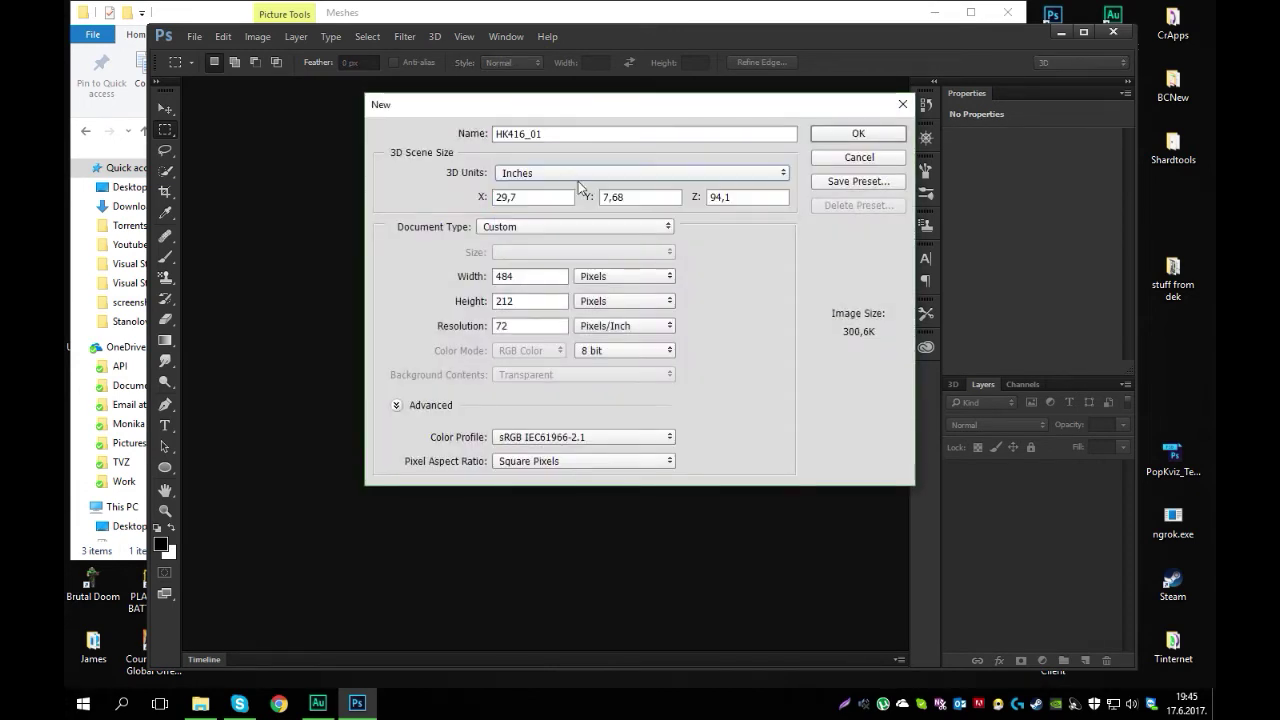
{"action": "left_click", "coordinate": [836, 140]}
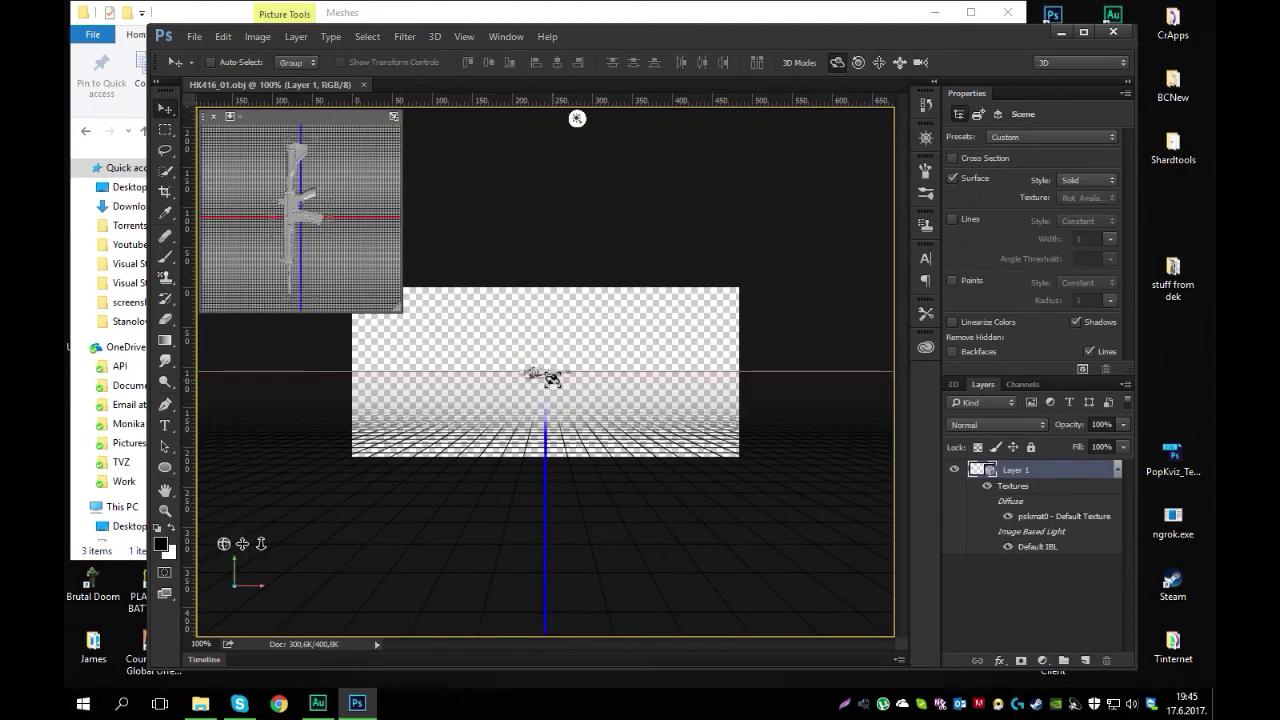
Open the rifle's diffuse texture, pskmat0 - Default Texture, as its own document.
{"action": "left_click_drag", "start_coordinate": [246, 543], "coordinate": [265, 646]}
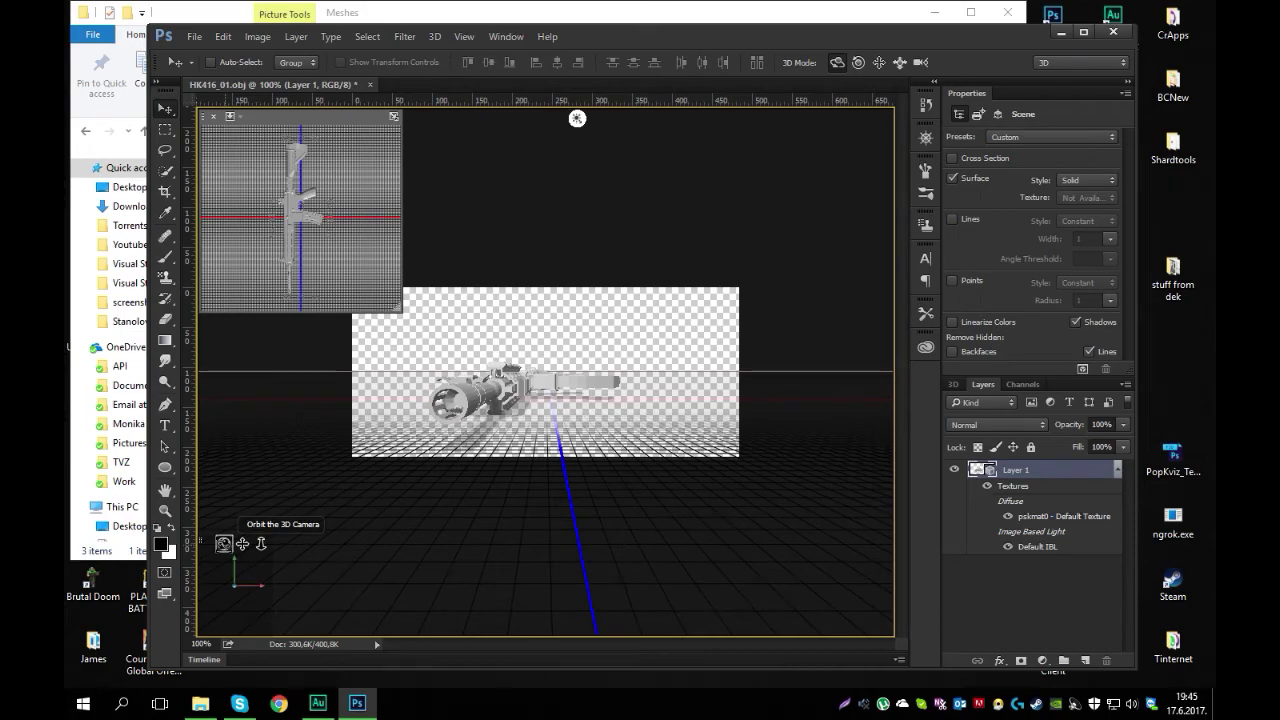
{"action": "left_click_drag", "start_coordinate": [224, 543], "coordinate": [378, 558]}
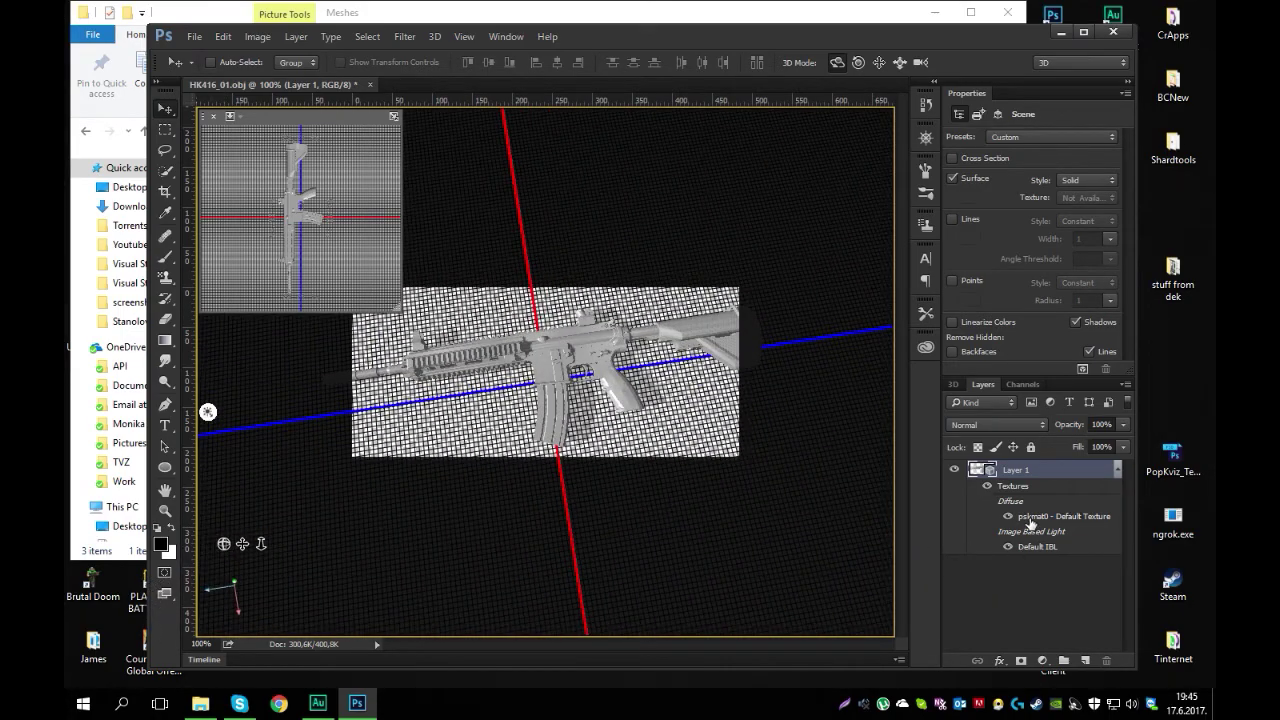
{"action": "left_click", "coordinate": [789, 303]}
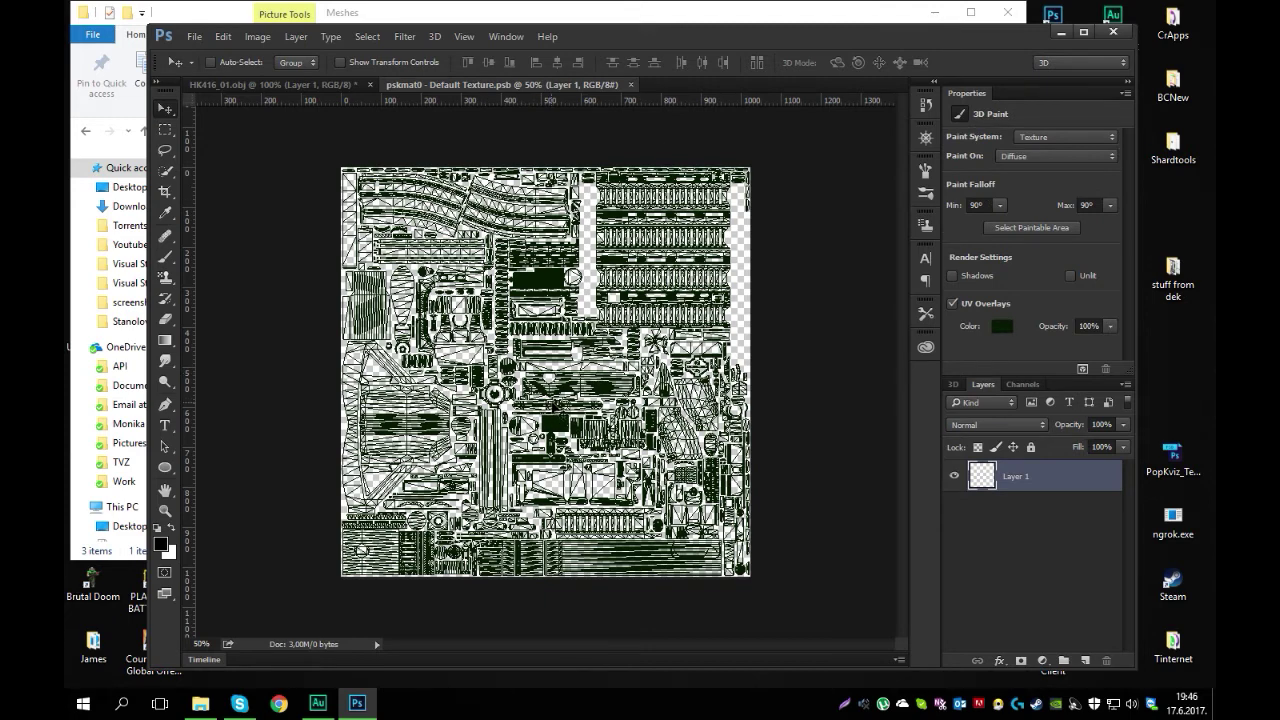
Return to the Meshes folder window, go up to UmodelExport, and look through its Assets and Weapon > Accessories folders.
{"action": "left_click", "coordinate": [408, 5]}
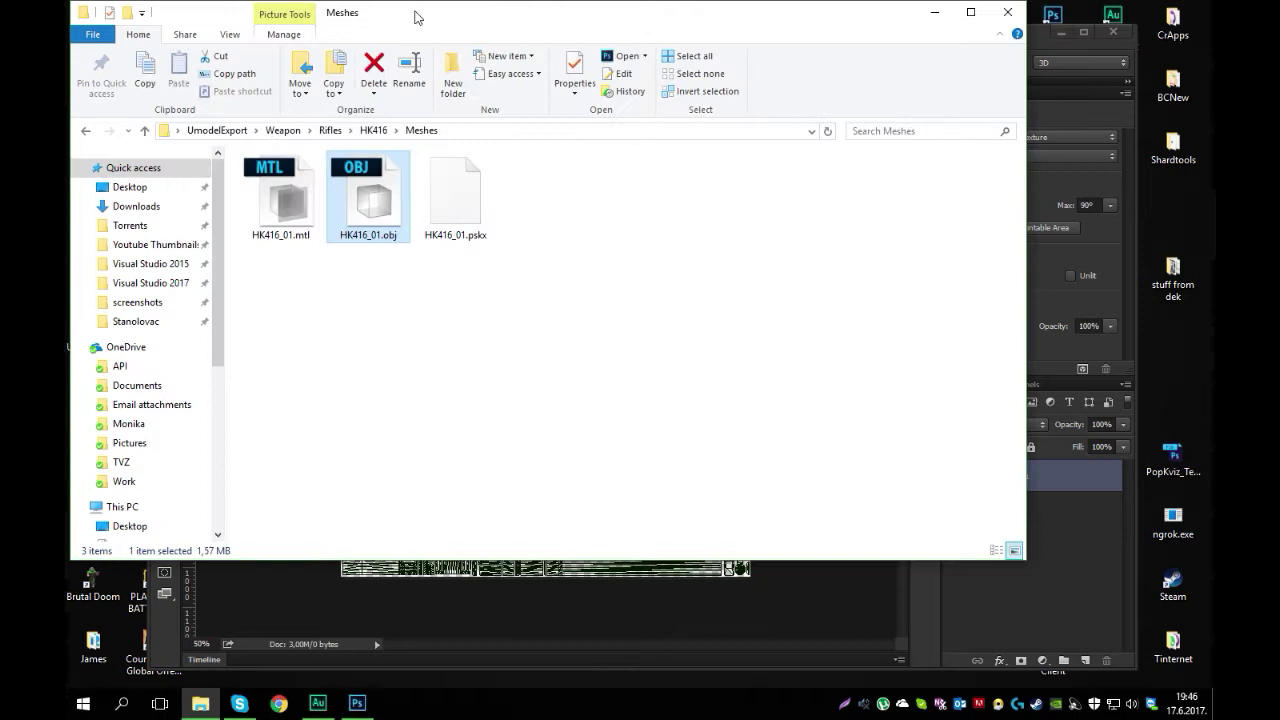
{"action": "left_click", "coordinate": [333, 131]}
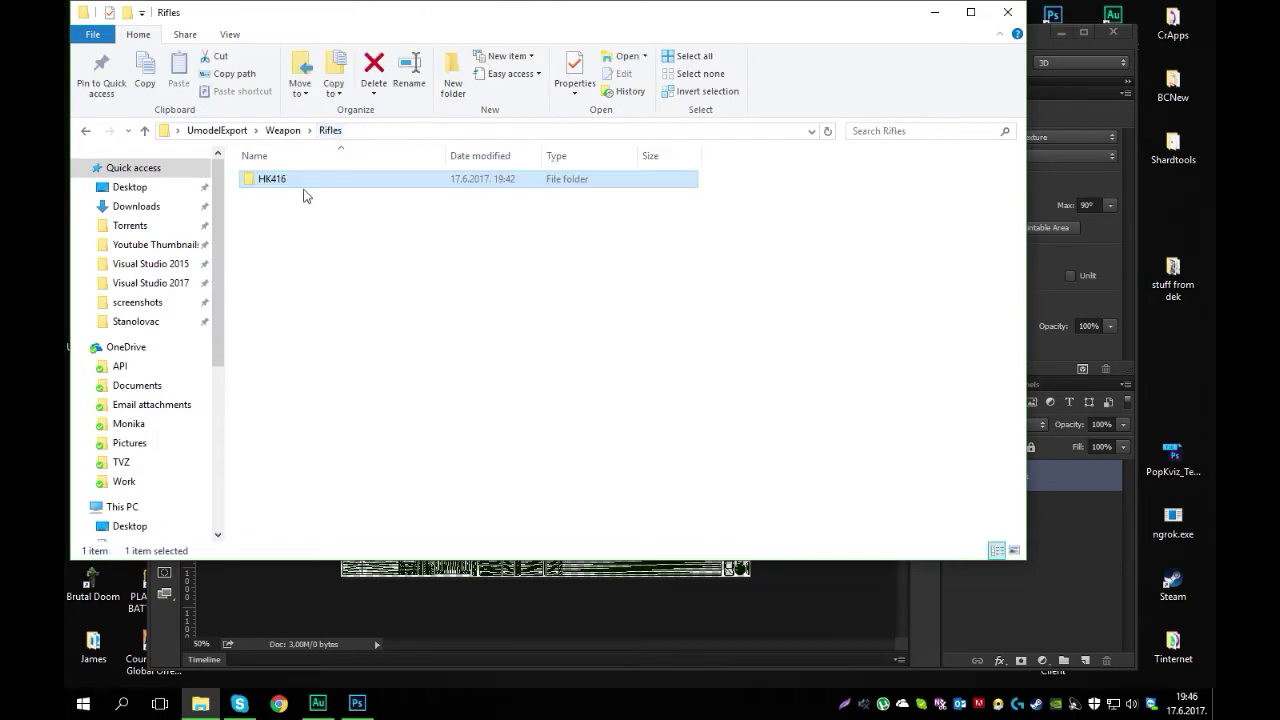
{"action": "left_click", "coordinate": [280, 131]}
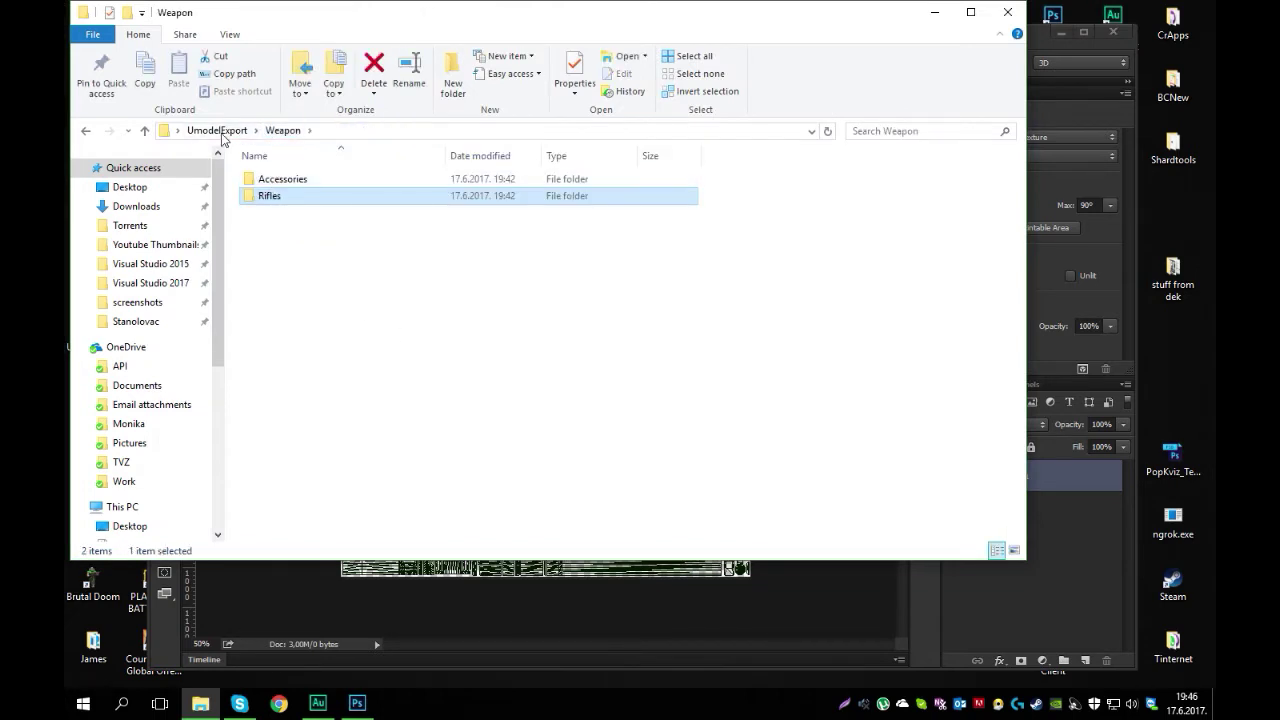
{"action": "left_click", "coordinate": [222, 131]}
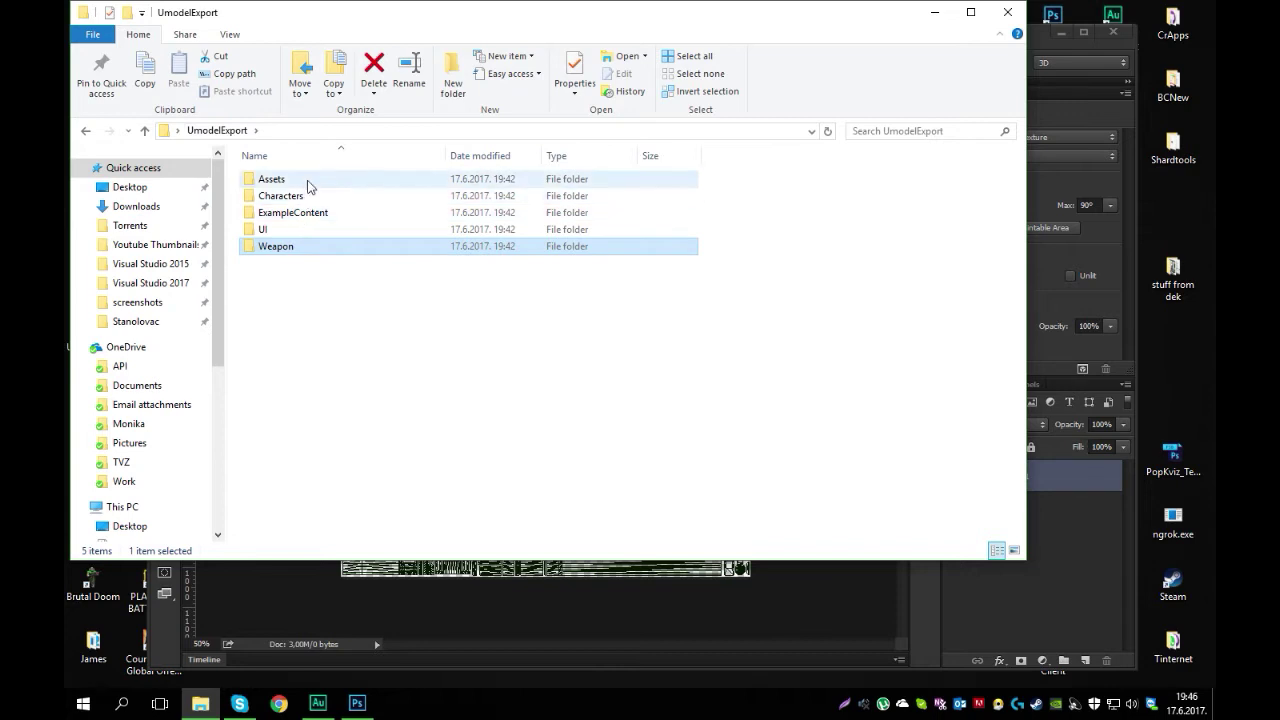
{"action": "double_click", "coordinate": [306, 182]}
{"action": "key", "text": "alt+Left"}
{"action": "double_click", "coordinate": [289, 251]}
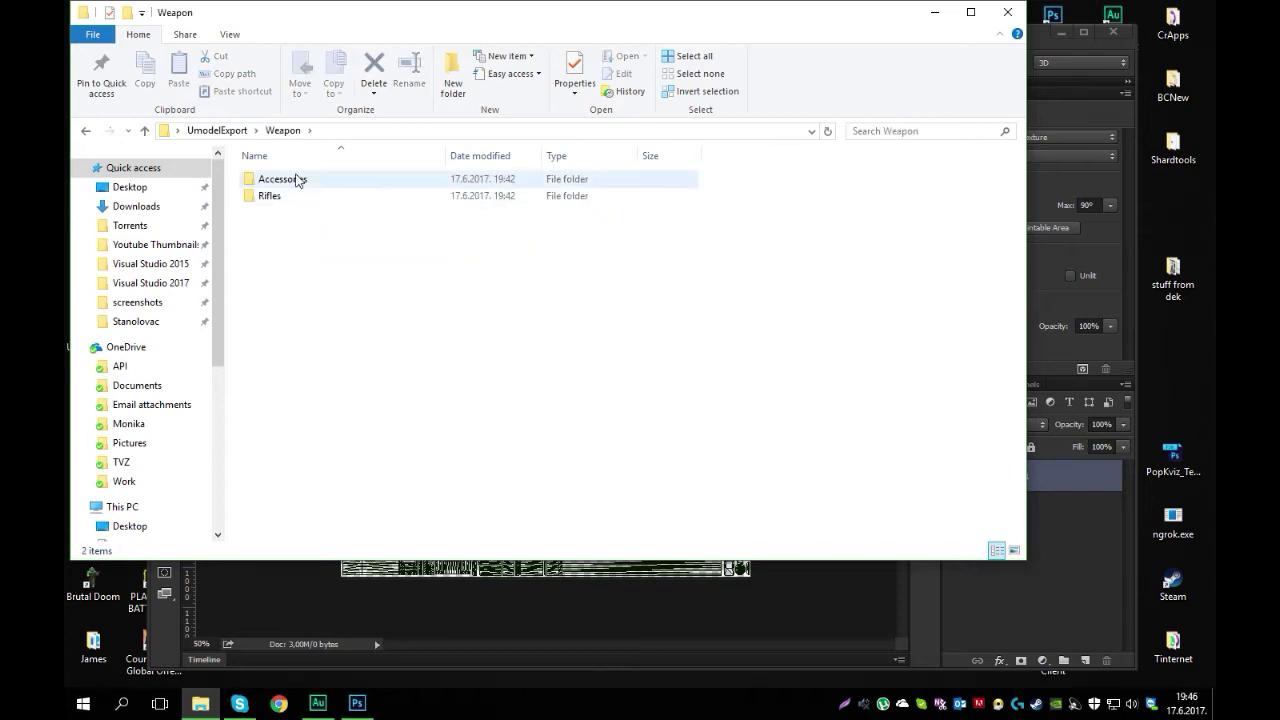
{"action": "double_click", "coordinate": [290, 179]}
{"action": "key", "text": "alt+Left"}
Open the Textures folder under Weapon > Rifles > HK416.
{"action": "double_click", "coordinate": [292, 180]}
{"action": "double_click", "coordinate": [292, 180]}
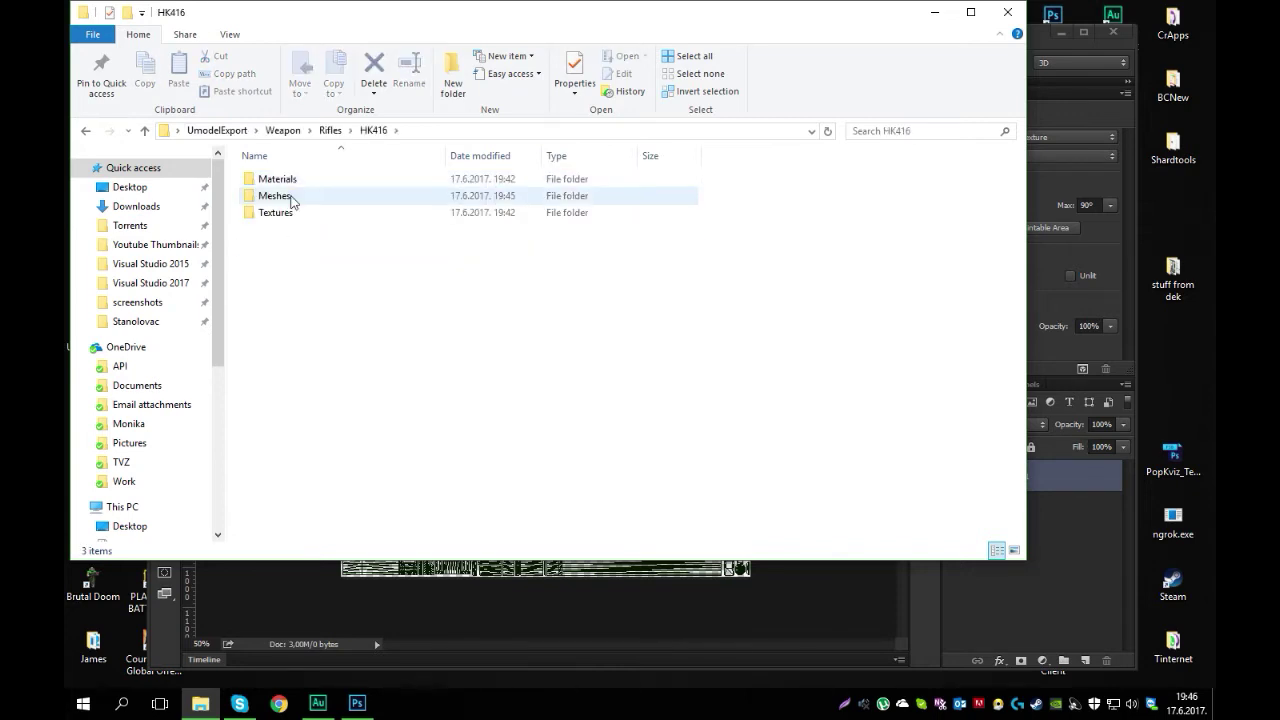
{"action": "double_click", "coordinate": [297, 181]}
{"action": "key", "text": "alt+Left"}
{"action": "double_click", "coordinate": [288, 251]}
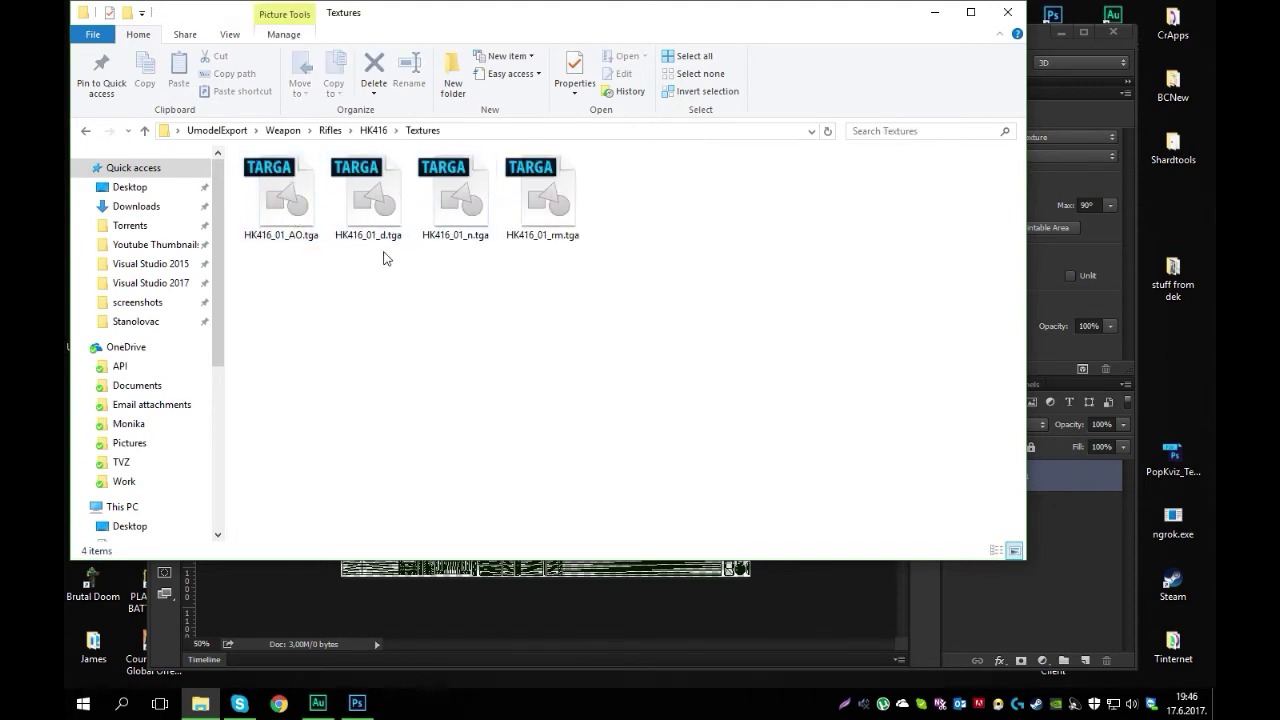
Place HK416_01_d.tga into the default texture document, commit the placement, and close that document with its changes kept.
{"action": "left_click_drag", "start_coordinate": [389, 248], "coordinate": [741, 586]}
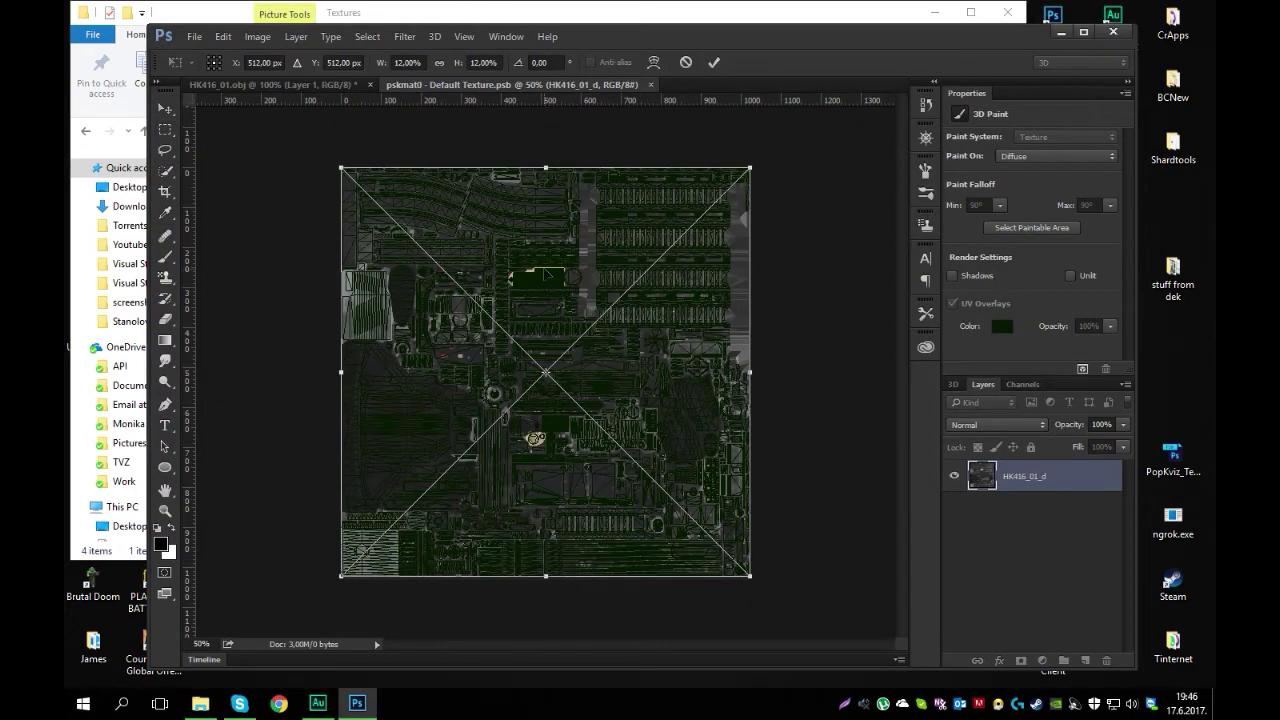
{"action": "left_click", "coordinate": [543, 273]}
{"action": "left_click", "coordinate": [713, 63]}
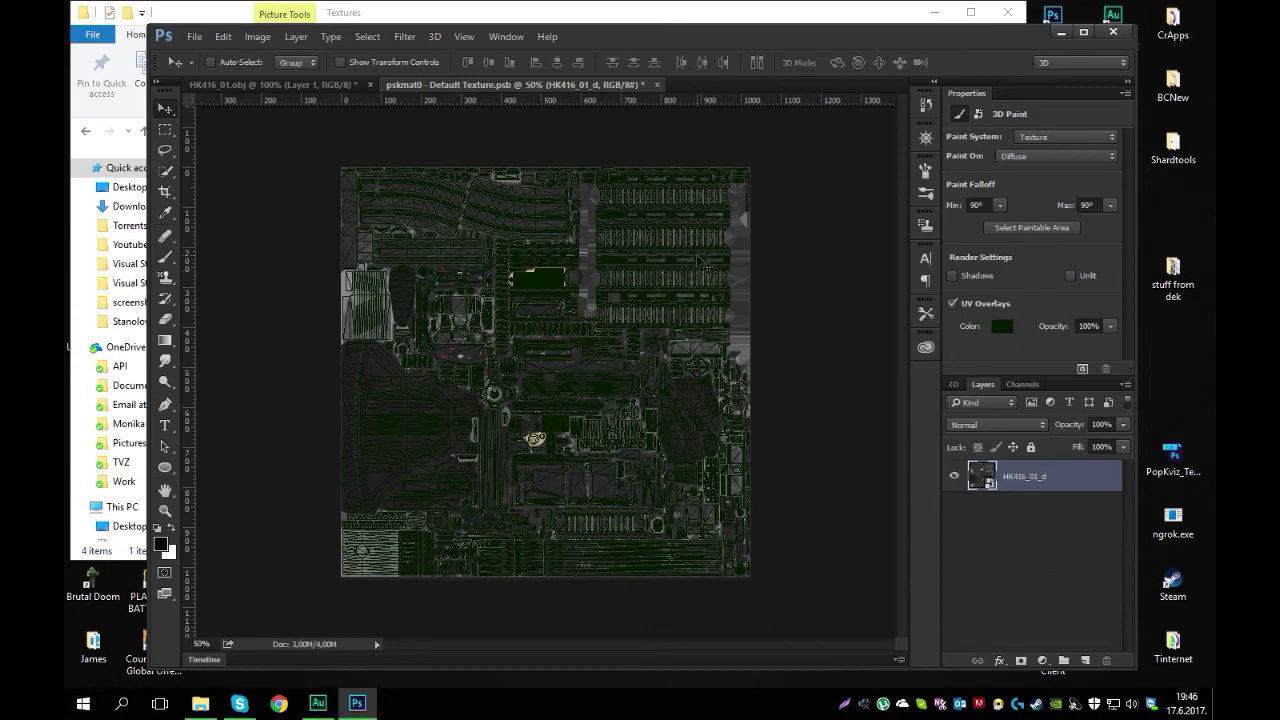
{"action": "left_click", "coordinate": [651, 85]}
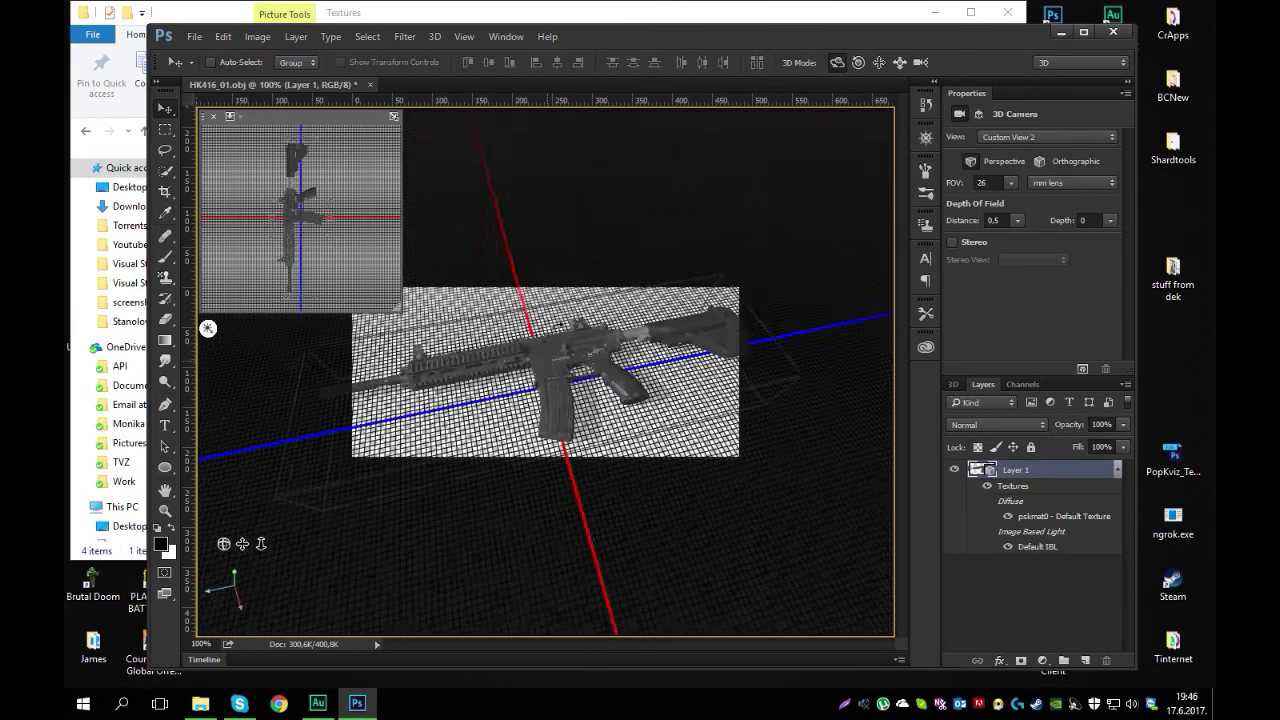
Re-aim Infinite Light 1 so that it shines on the rifle's magazine side.
{"action": "left_click_drag", "start_coordinate": [560, 323], "coordinate": [518, 365]}
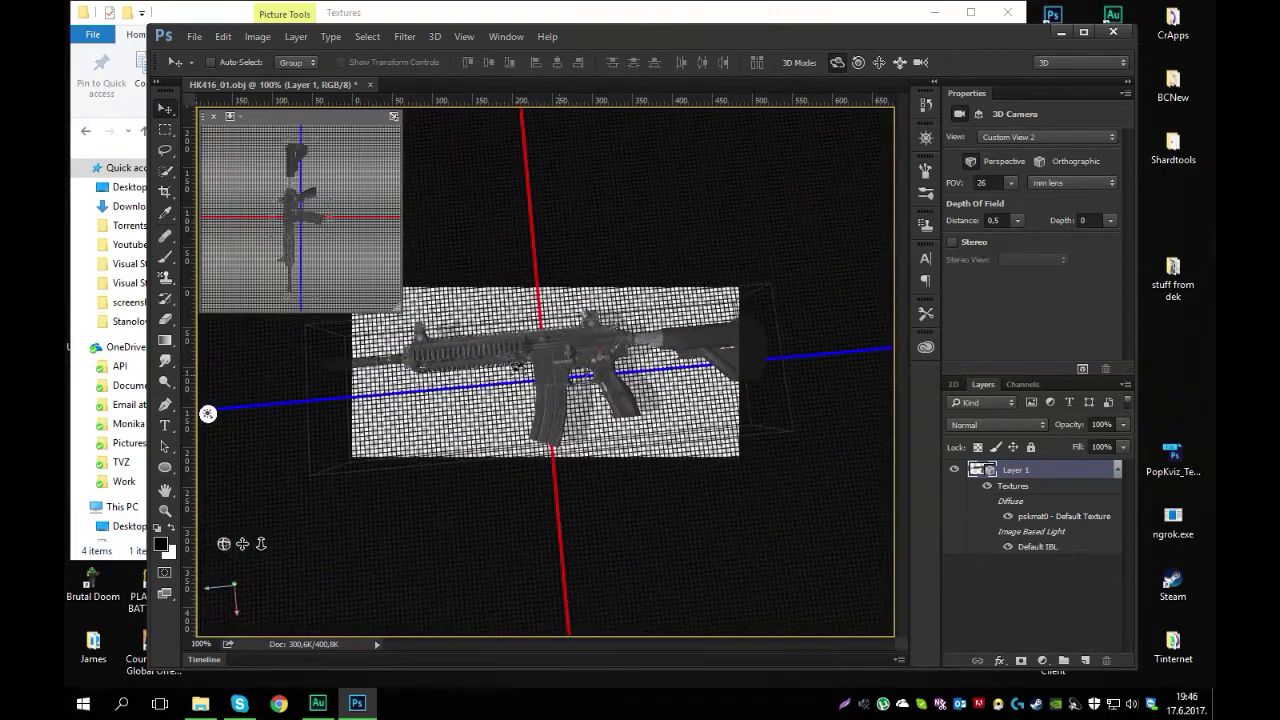
{"action": "right_click", "coordinate": [515, 372]}
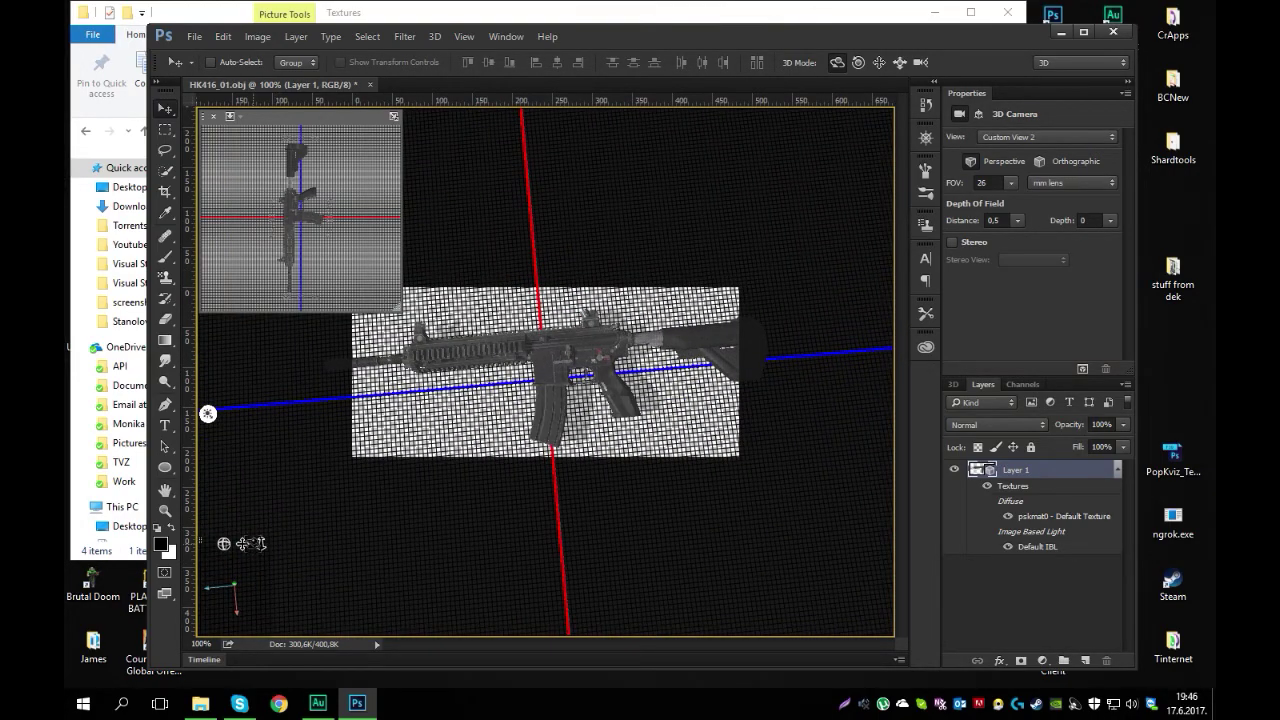
{"action": "left_click_drag", "start_coordinate": [261, 543], "coordinate": [285, 628]}
{"action": "left_click", "coordinate": [208, 414]}
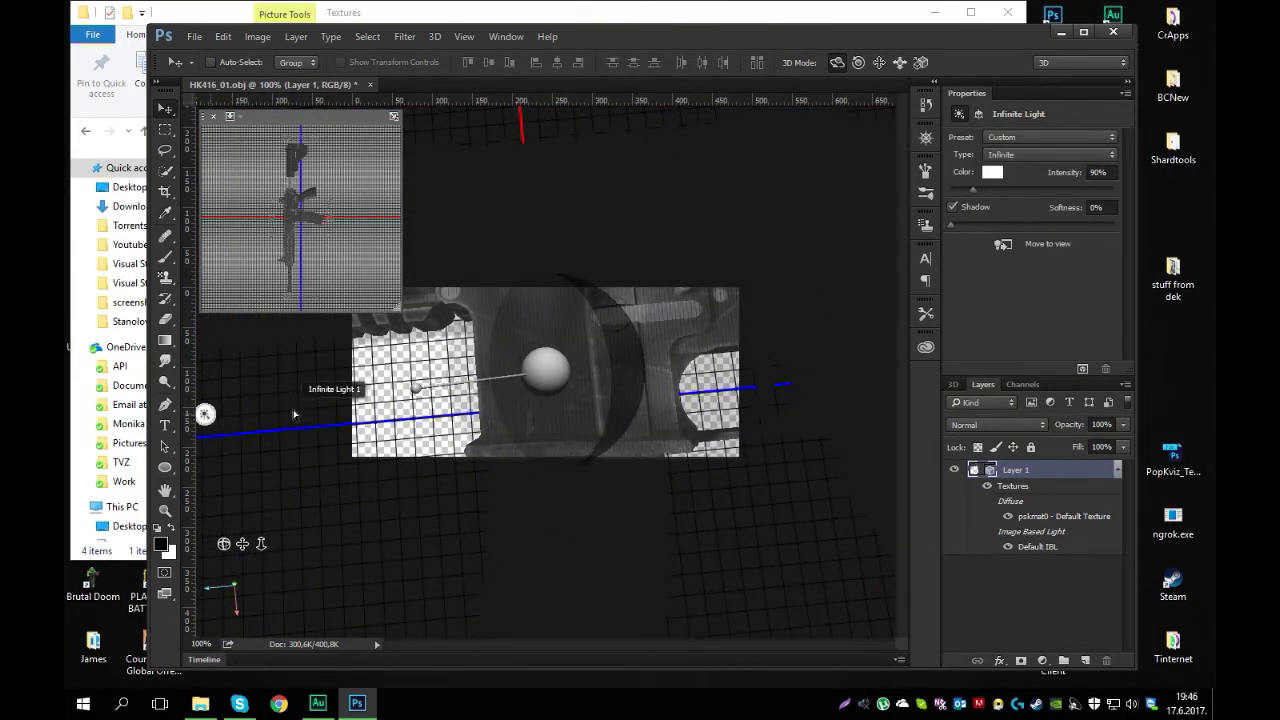
{"action": "mouse_move", "coordinate": [532, 371]}
{"action": "left_mouse_down"}
{"action": "mouse_move", "coordinate": [607, 348]}
{"action": "mouse_move", "coordinate": [646, 380]}
{"action": "mouse_move", "coordinate": [620, 362]}
{"action": "mouse_move", "coordinate": [657, 337]}
{"action": "mouse_move", "coordinate": [671, 369]}
{"action": "left_mouse_up"}
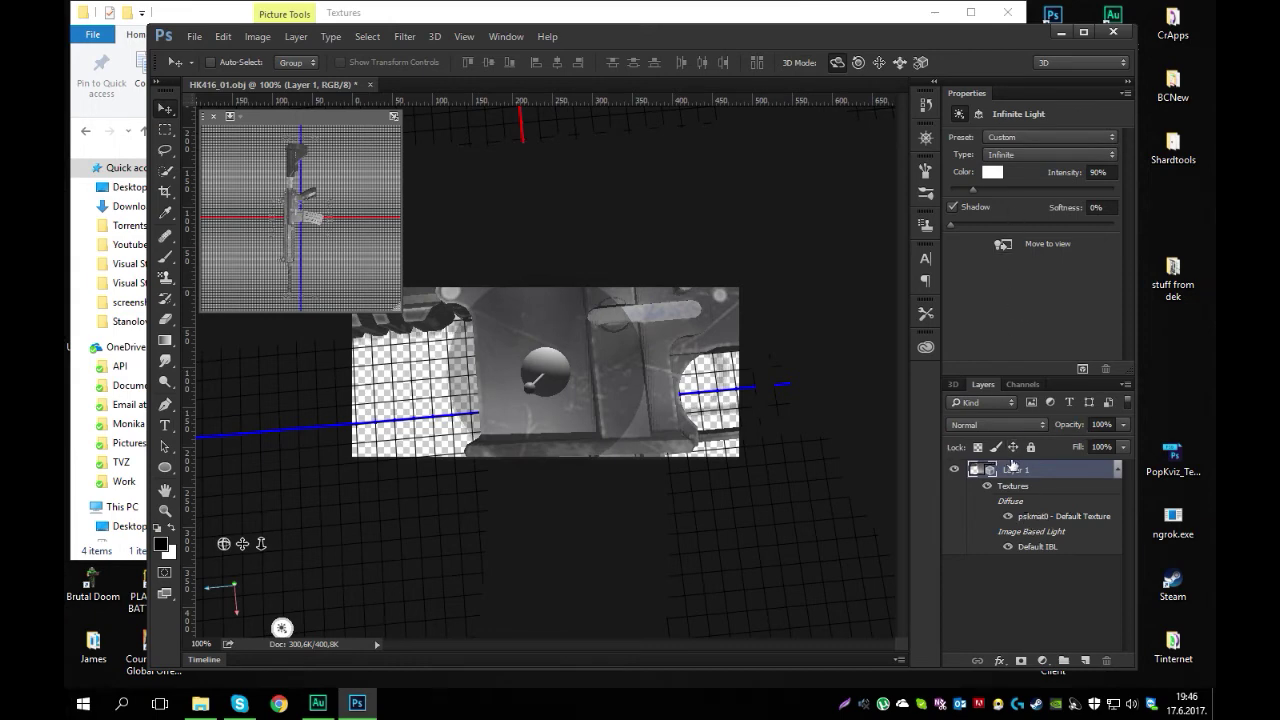
Load HK416_01_n.tga from the desktop's UmodelExport > Weapon > Rifles > HK416 > Textures folder as the pskmat0 material's normal map.
{"action": "left_click", "coordinate": [954, 384]}
{"action": "left_click", "coordinate": [1024, 508]}
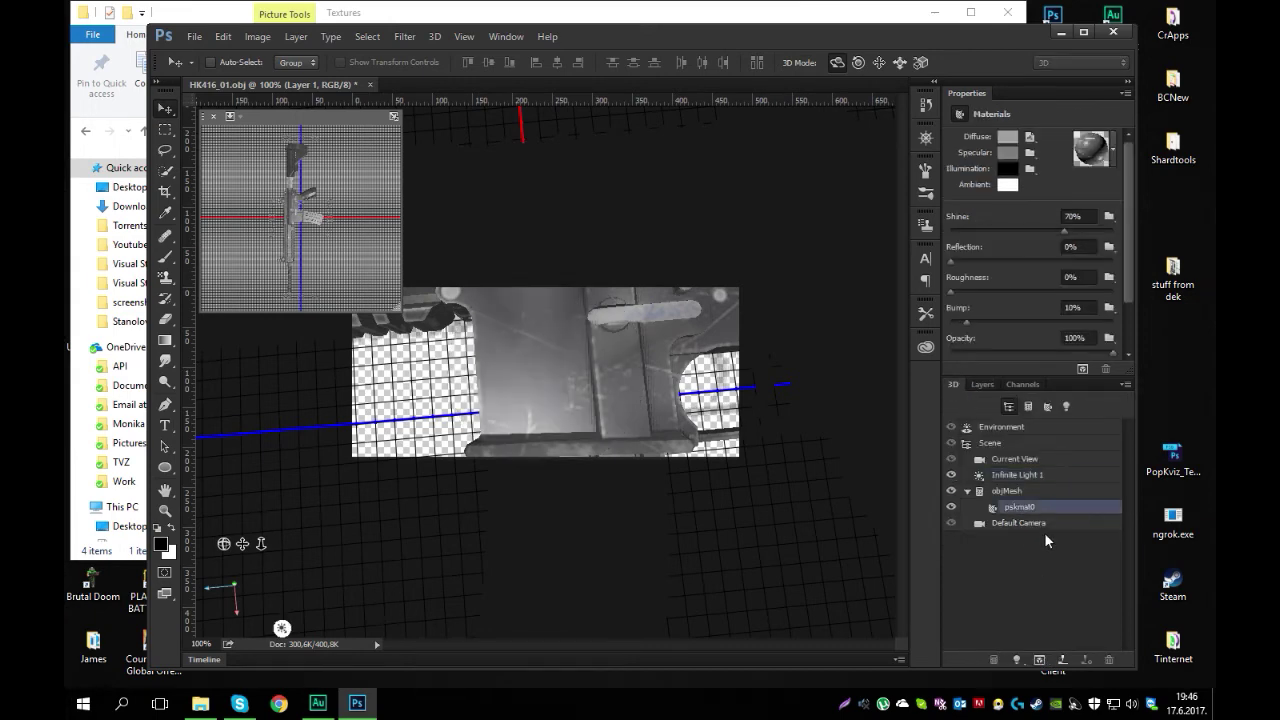
{"action": "scroll", "coordinate": [1029, 265], "scroll_direction": "down", "scroll_amount": 3}
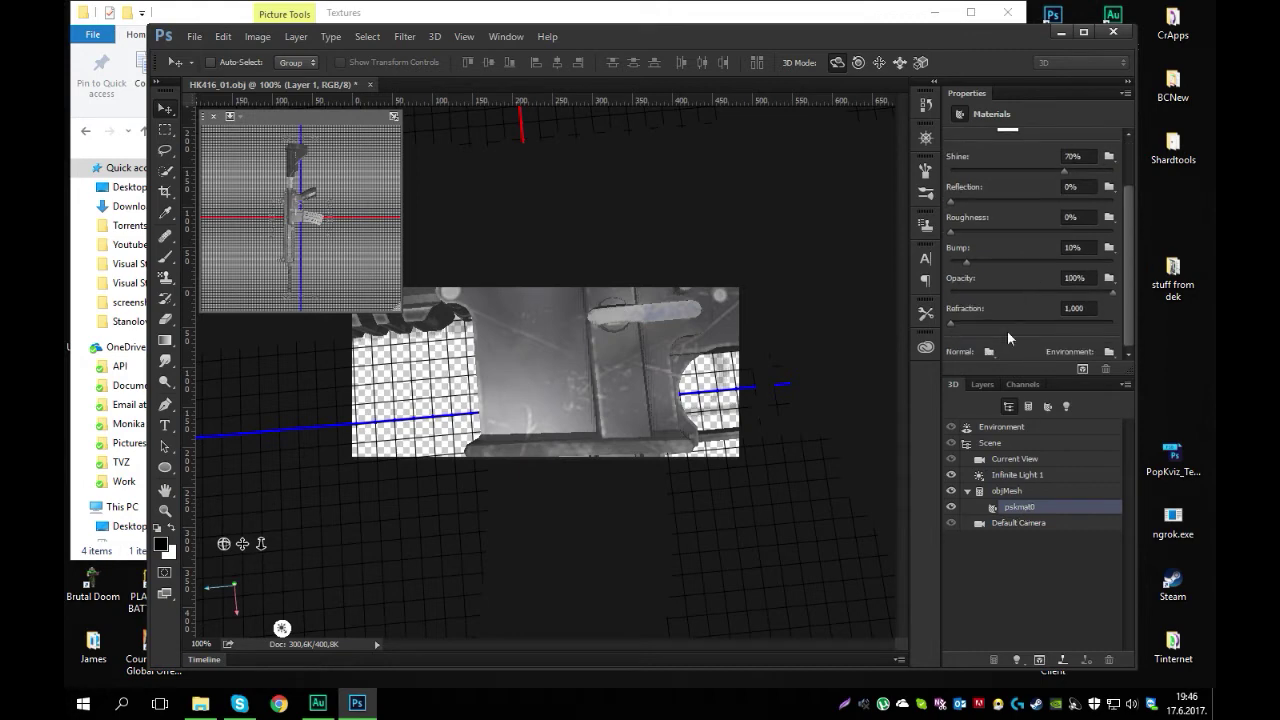
{"action": "left_click", "coordinate": [989, 352]}
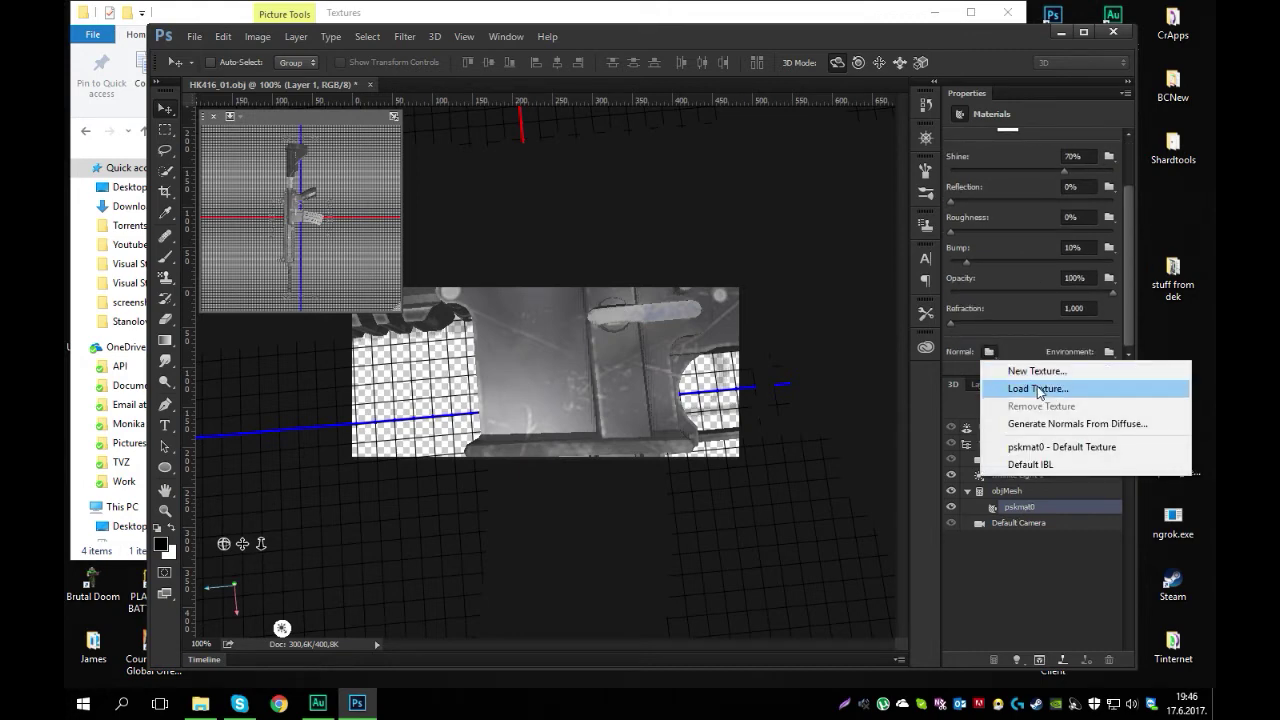
{"action": "left_click", "coordinate": [1040, 389]}
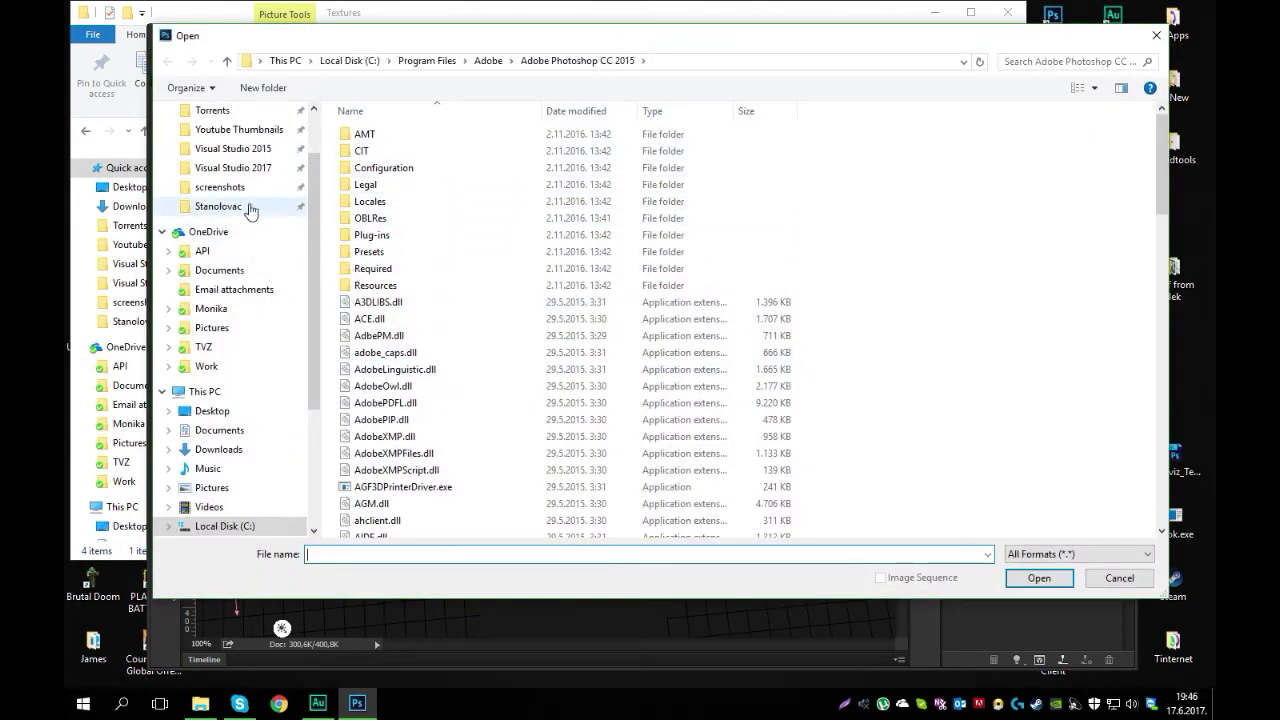
{"action": "scroll", "coordinate": [250, 210], "scroll_direction": "up", "scroll_amount": 2}
{"action": "left_click", "coordinate": [212, 142]}
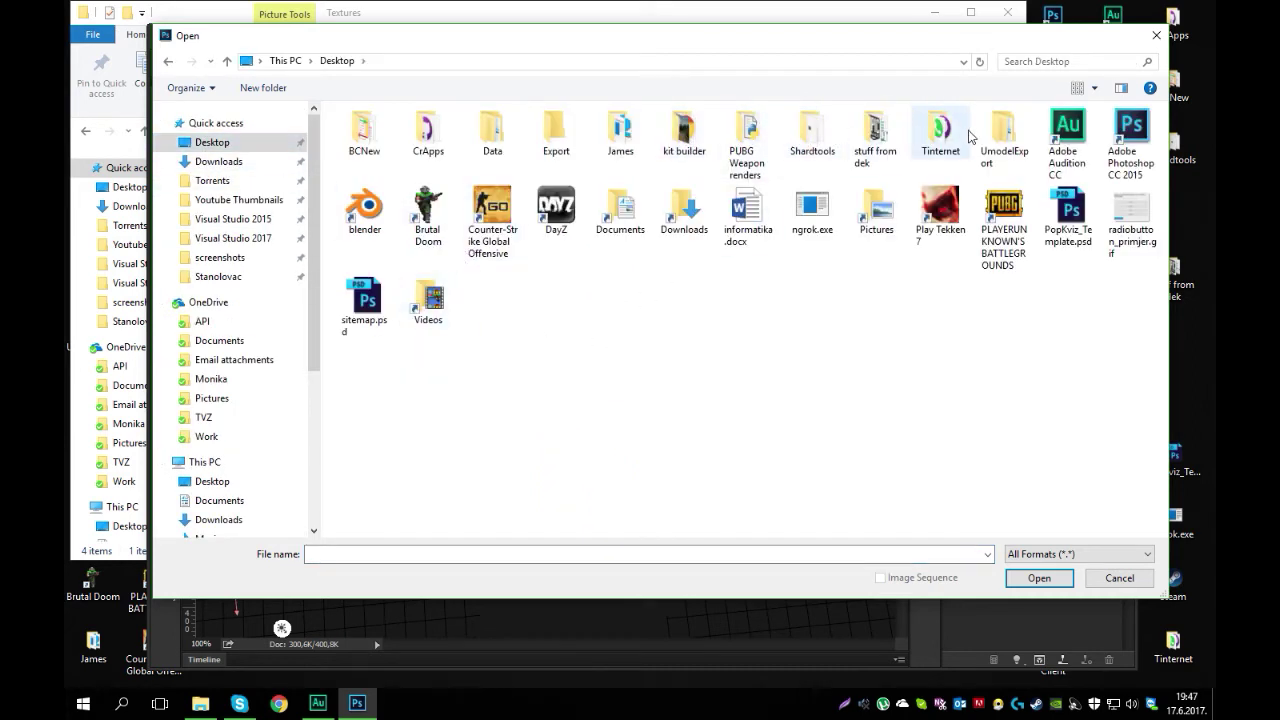
{"action": "double_click", "coordinate": [1004, 132]}
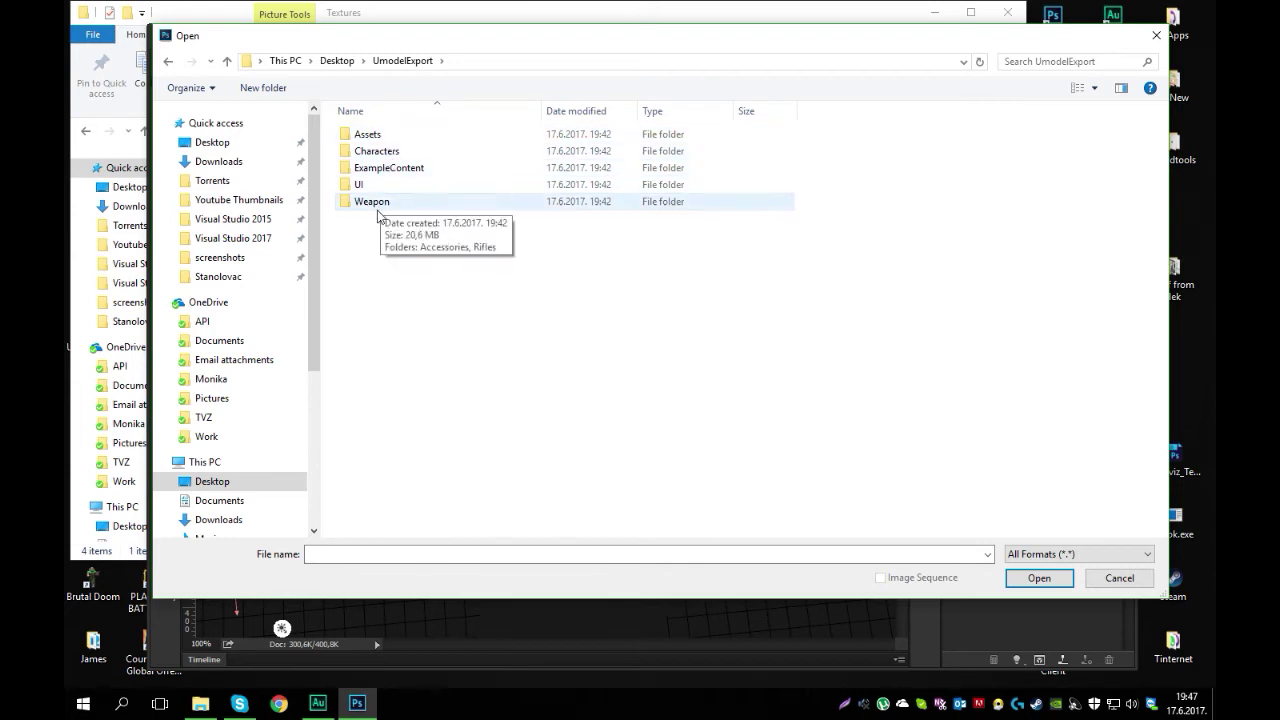
{"action": "double_click", "coordinate": [378, 203]}
{"action": "double_click", "coordinate": [383, 151]}
{"action": "double_click", "coordinate": [383, 136]}
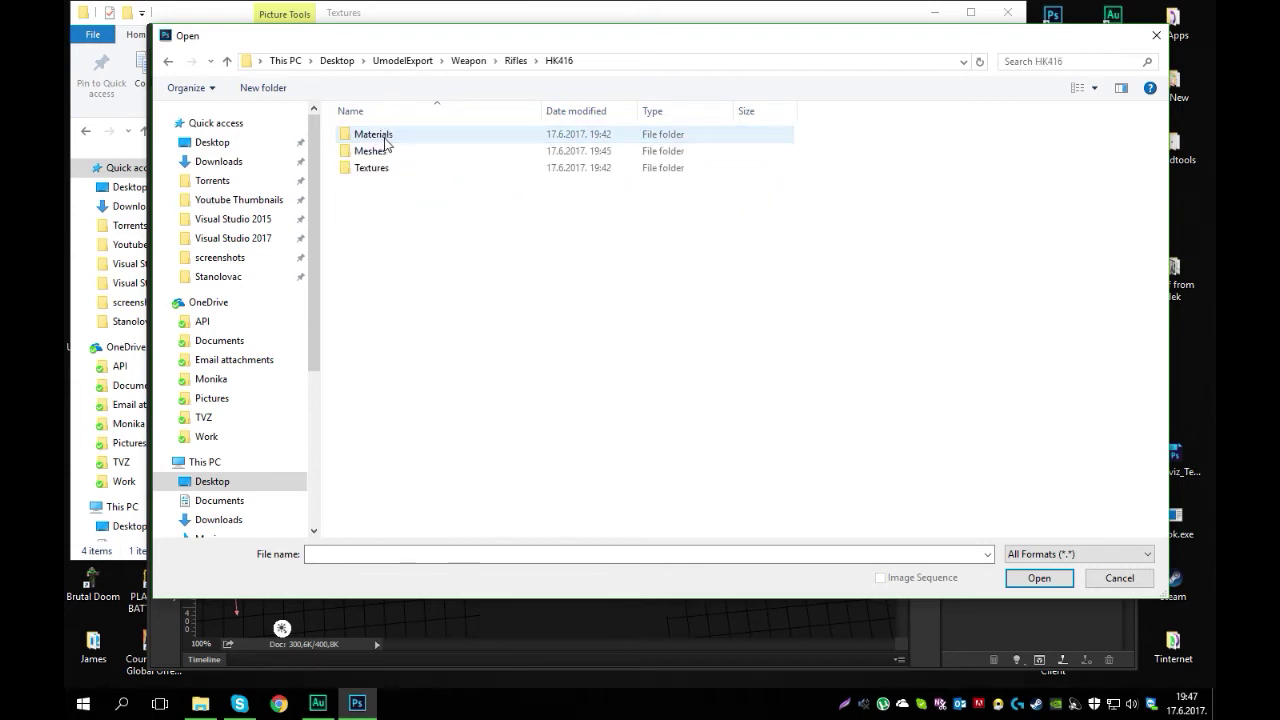
{"action": "double_click", "coordinate": [380, 168]}
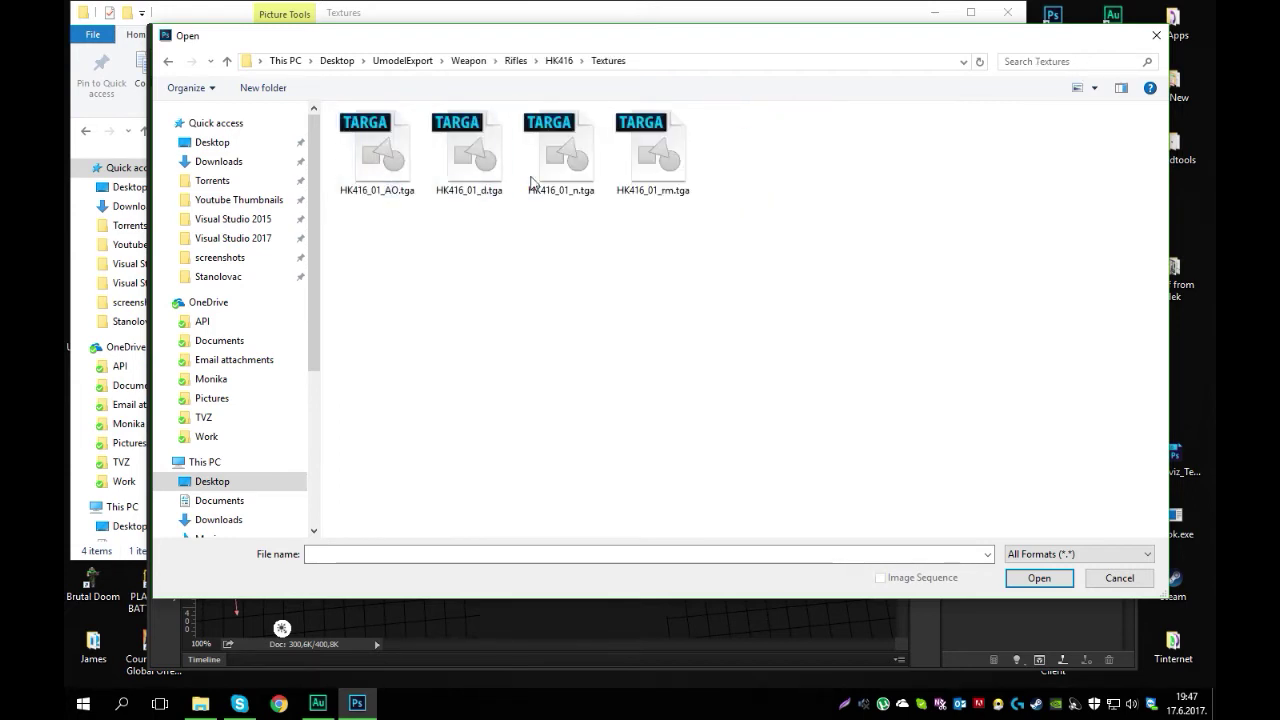
{"action": "double_click", "coordinate": [556, 156]}
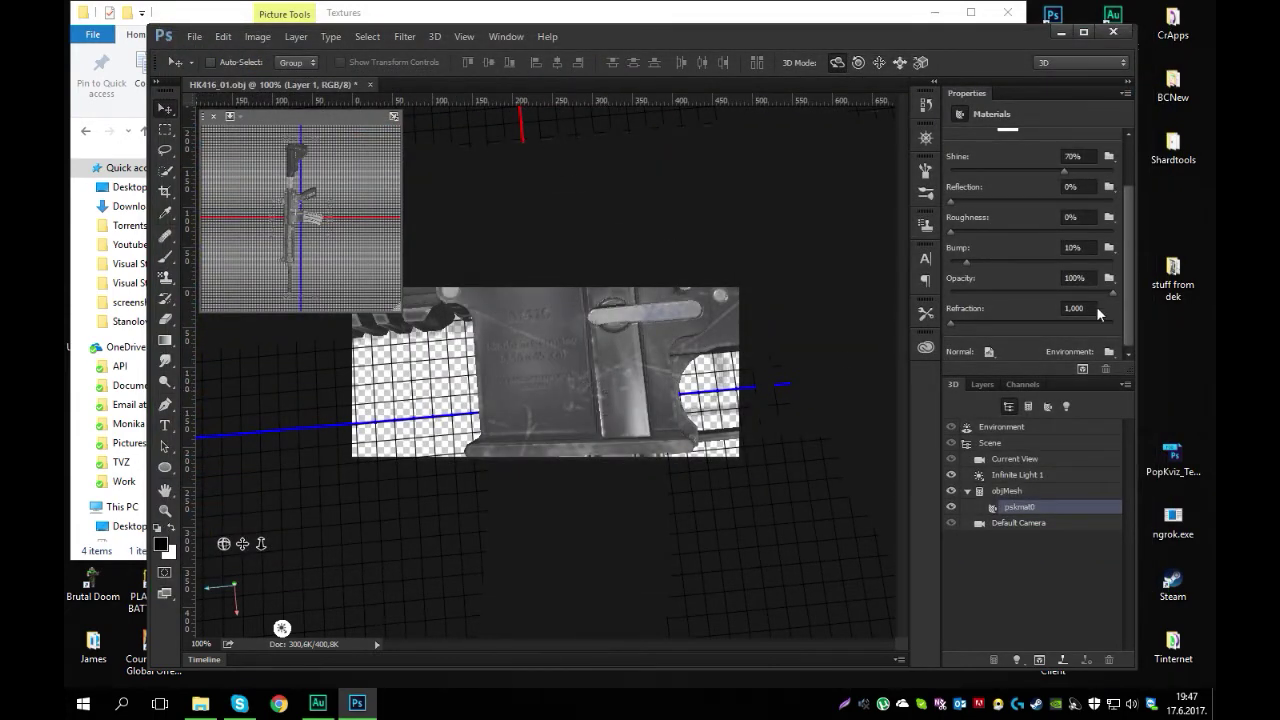
Adjust the pskmat0 material to 20% bump, 7% reflection and 82% shine, also trying out opacity, refraction and roughness.
{"action": "left_click_drag", "start_coordinate": [967, 263], "coordinate": [1024, 263]}
{"action": "key", "text": "Tab"}
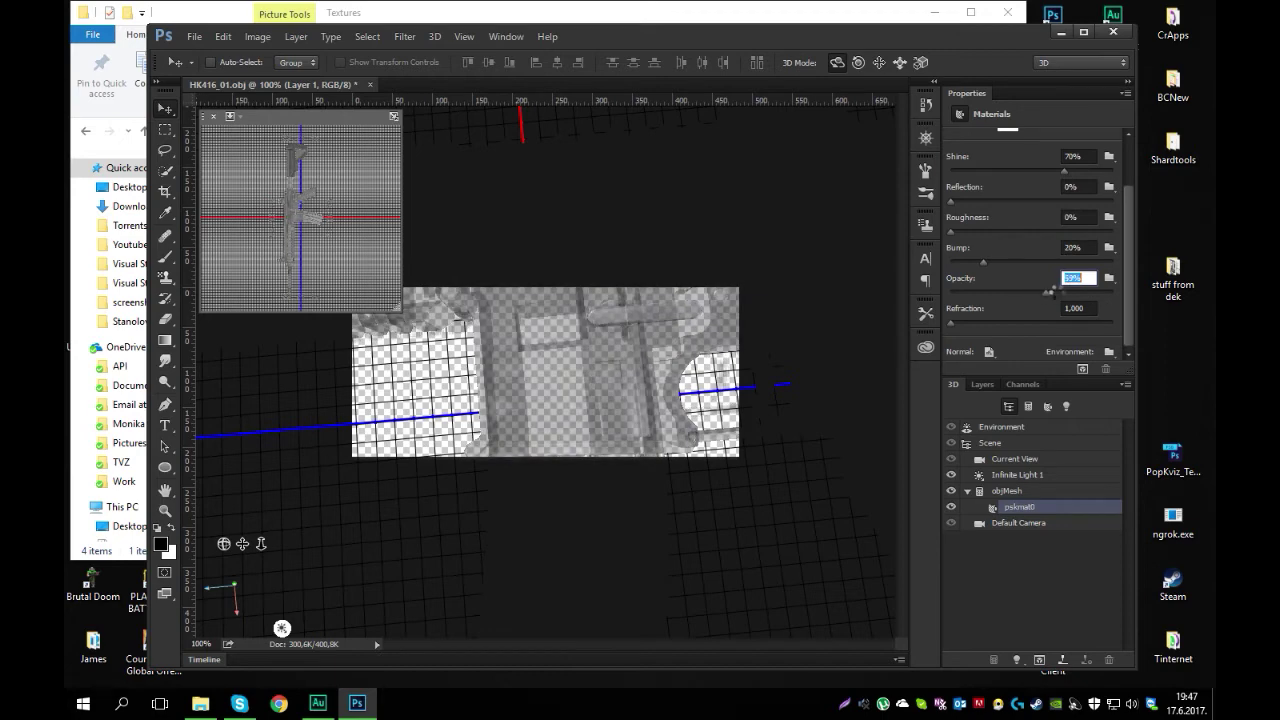
{"action": "left_click_drag", "start_coordinate": [959, 327], "coordinate": [1077, 324]}
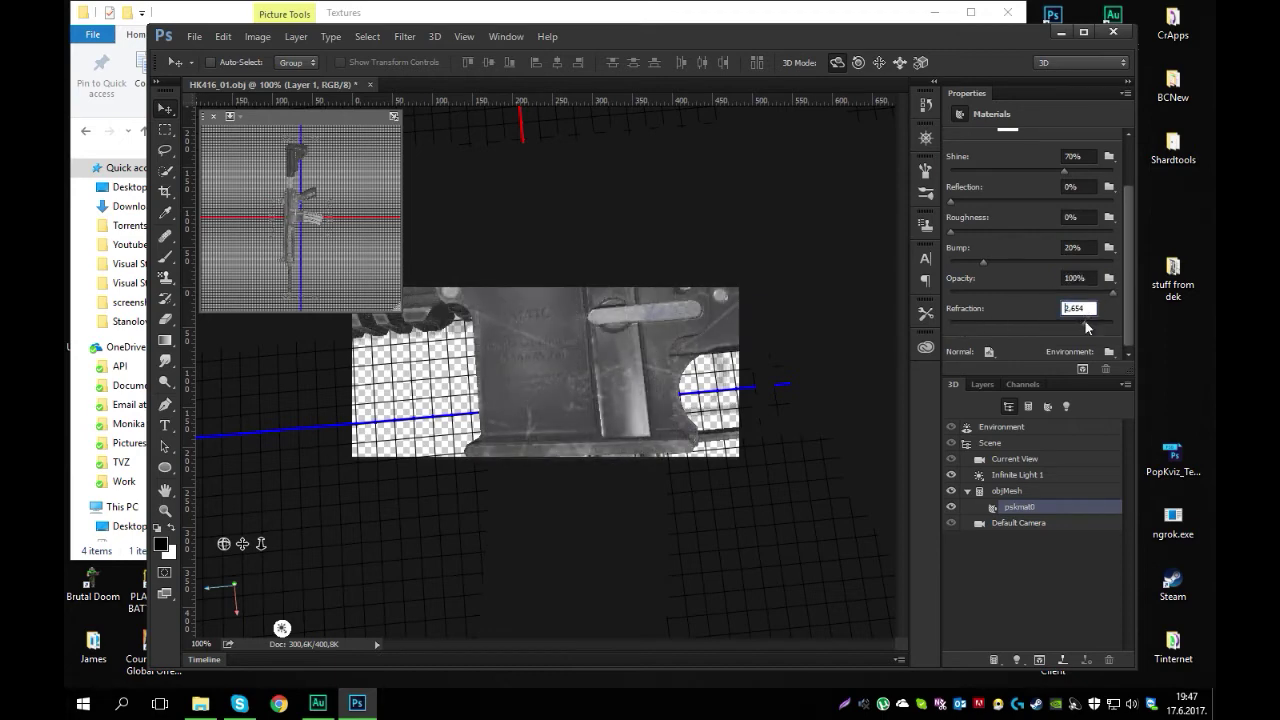
{"action": "left_click_drag", "start_coordinate": [952, 232], "coordinate": [1068, 231]}
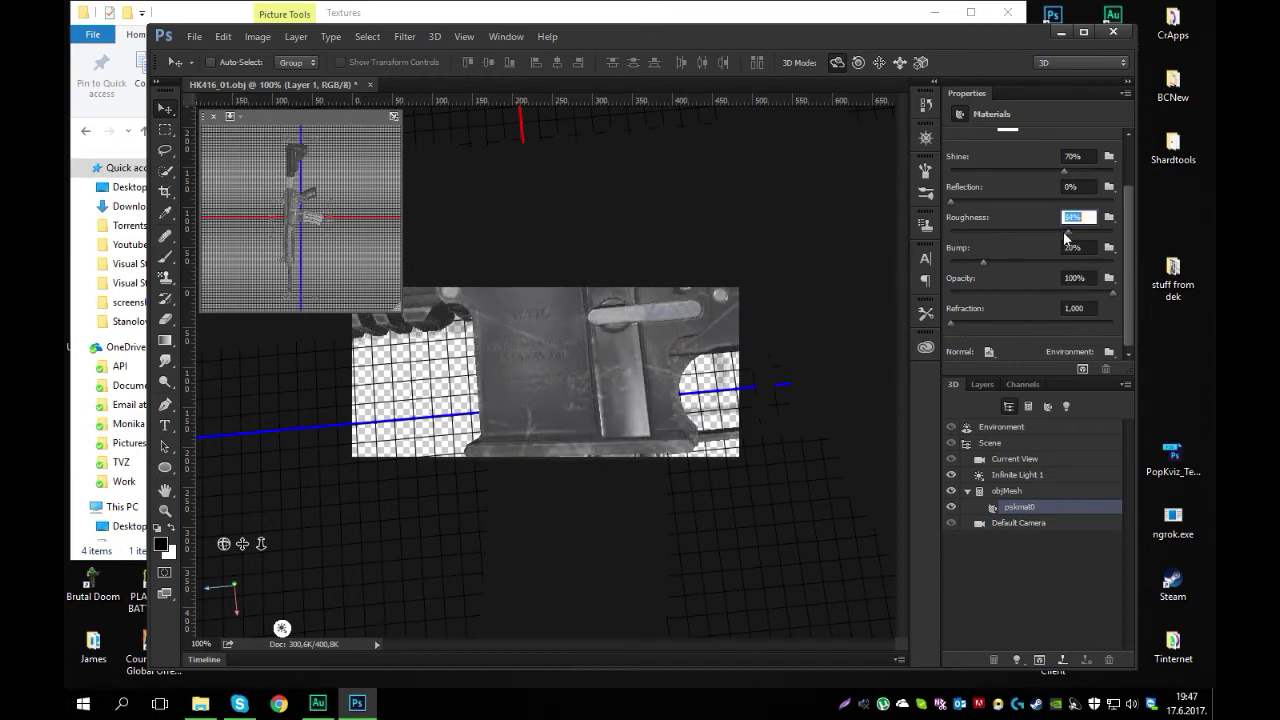
{"action": "mouse_move", "coordinate": [1065, 236]}
{"action": "left_mouse_down"}
{"action": "mouse_move", "coordinate": [952, 230]}
{"action": "mouse_move", "coordinate": [1017, 197]}
{"action": "mouse_move", "coordinate": [954, 204]}
{"action": "left_mouse_up"}
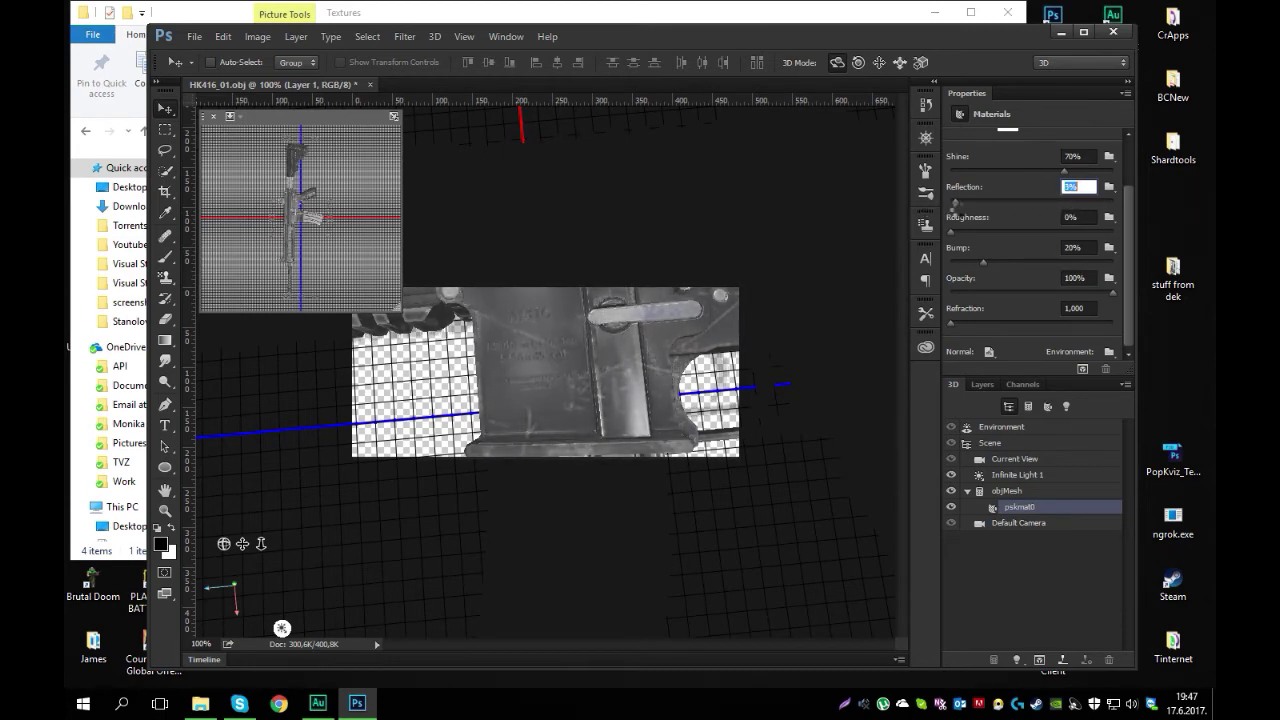
{"action": "mouse_move", "coordinate": [1064, 171]}
{"action": "left_mouse_down"}
{"action": "mouse_move", "coordinate": [951, 171]}
{"action": "mouse_move", "coordinate": [1123, 173]}
{"action": "mouse_move", "coordinate": [1066, 173]}
{"action": "mouse_move", "coordinate": [1079, 173]}
{"action": "left_mouse_up"}
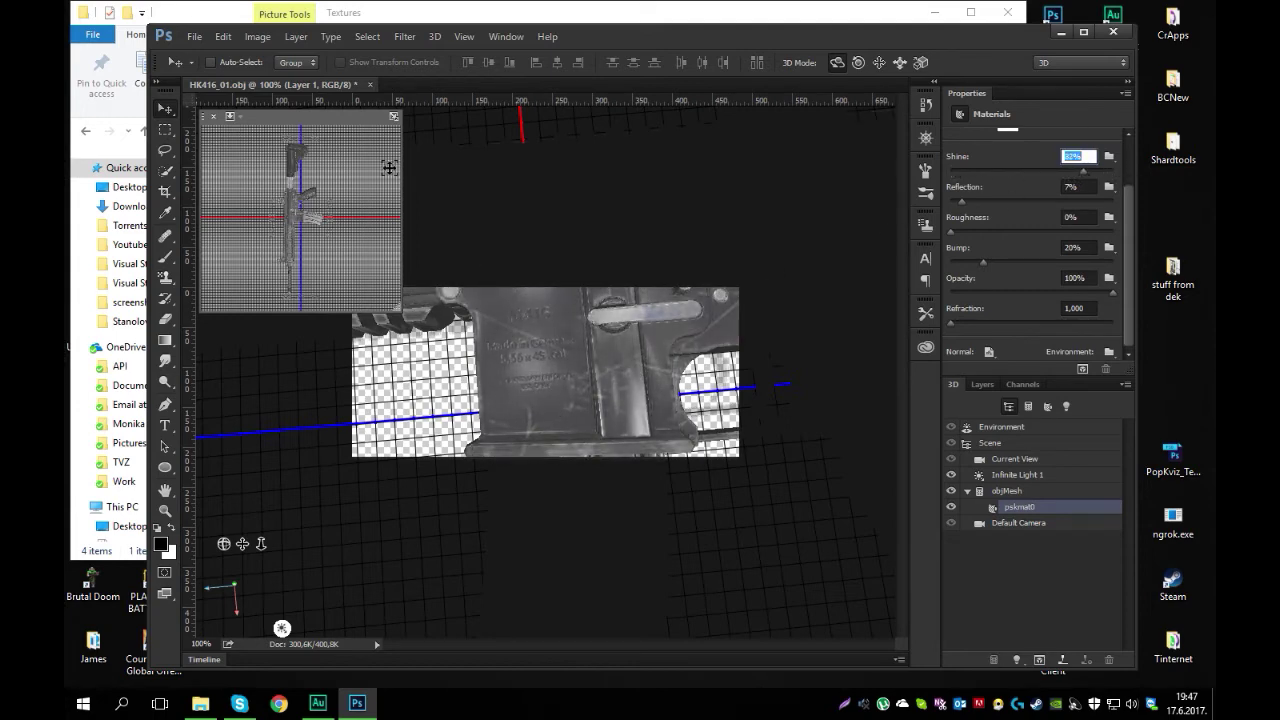
Swap the secondary top view into the main view and change its camera to perspective.
{"action": "left_click", "coordinate": [394, 116]}
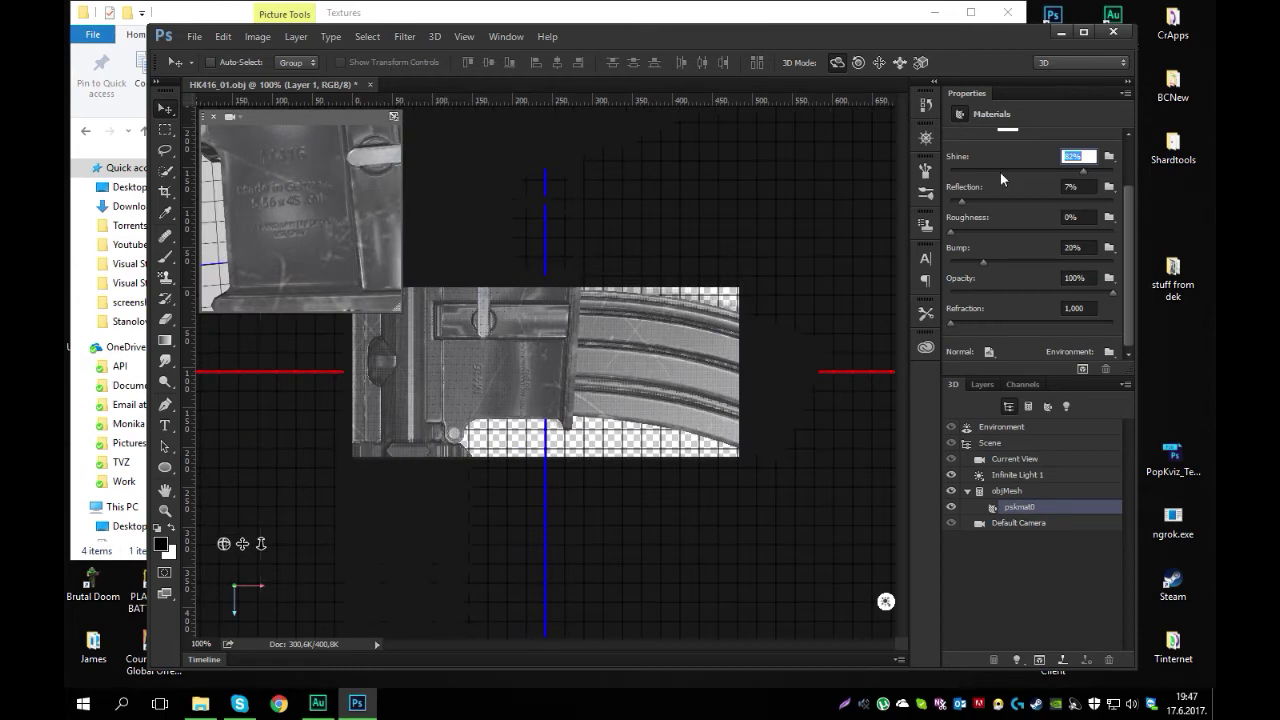
{"action": "scroll", "coordinate": [1136, 163], "scroll_direction": "up", "scroll_amount": 2}
{"action": "left_click", "coordinate": [690, 206]}
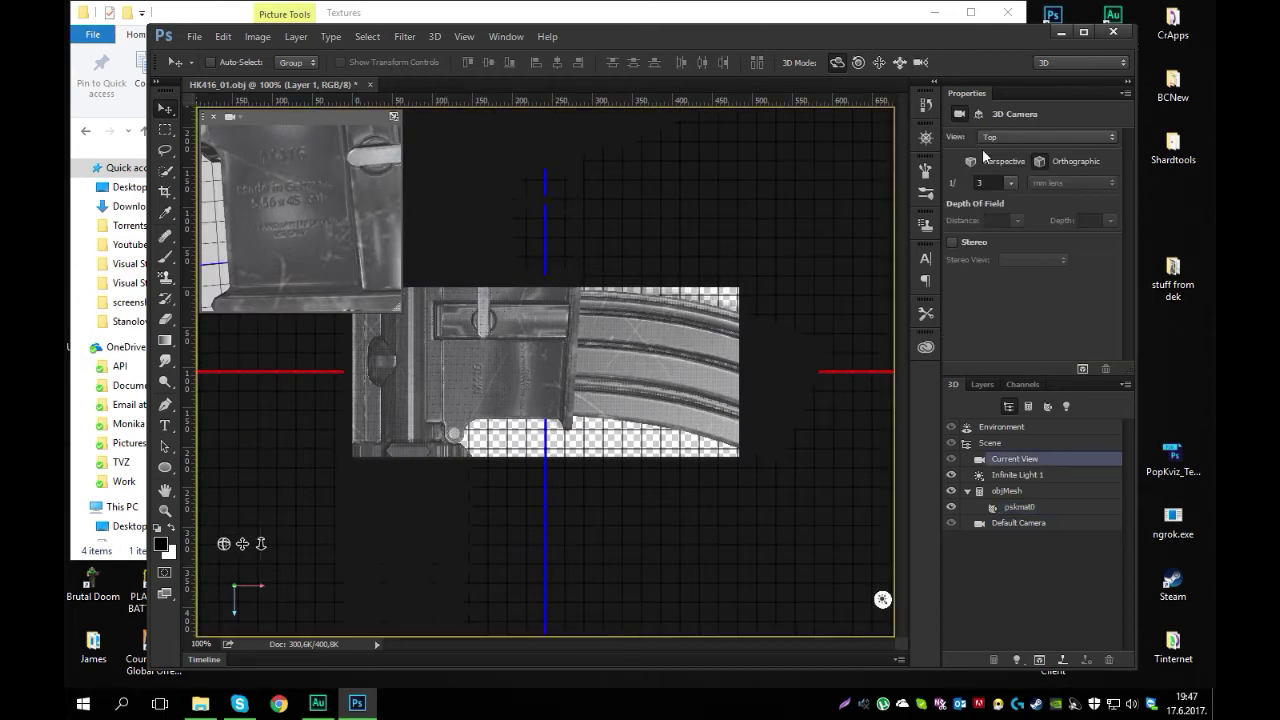
{"action": "left_click", "coordinate": [1020, 137]}
{"action": "left_click", "coordinate": [1007, 181]}
{"action": "left_click", "coordinate": [982, 160]}
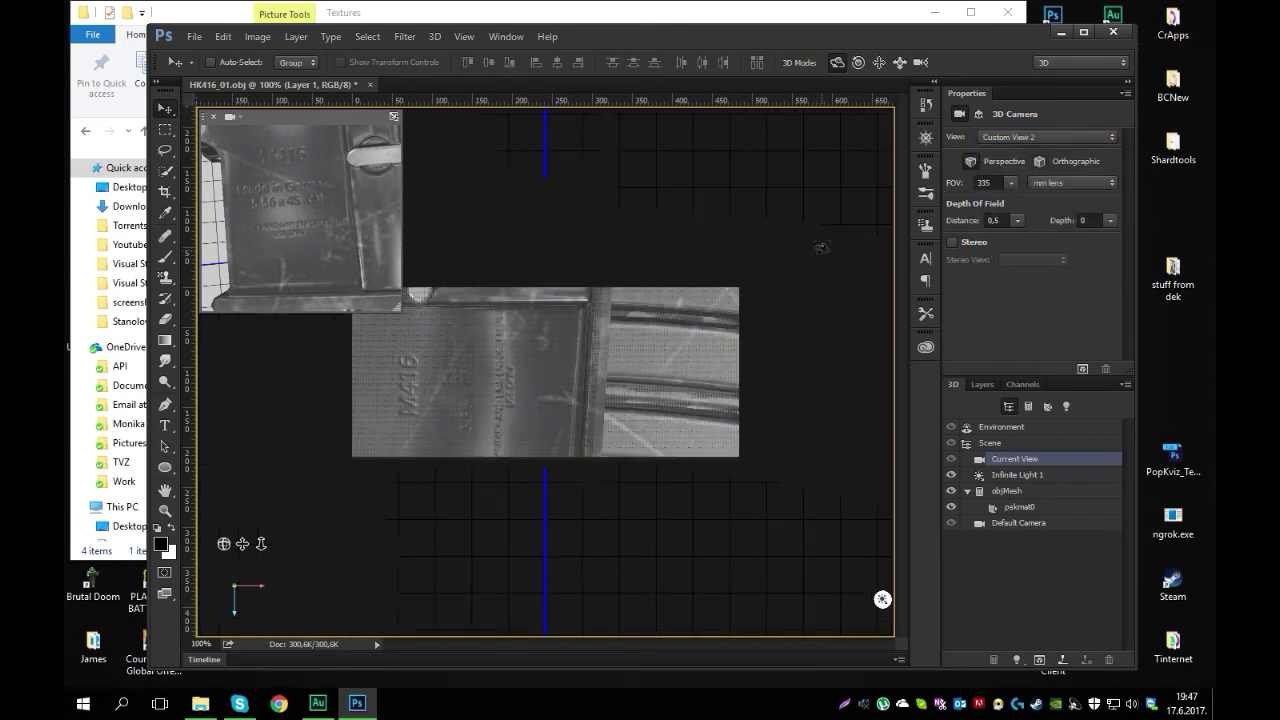
Rotate the rifle mesh a quarter turn so it lies horizontally, with the muzzle facing left and the magazine pointing down.
{"action": "left_click_drag", "start_coordinate": [262, 543], "coordinate": [304, 19]}
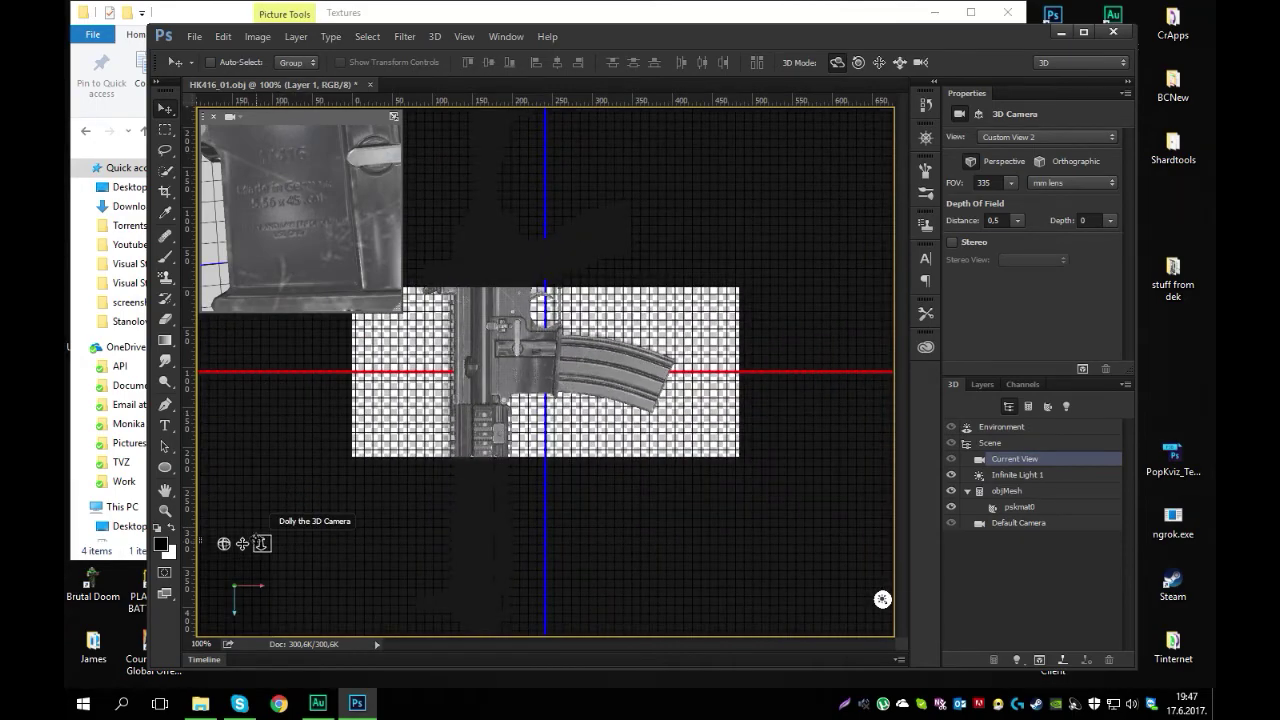
{"action": "left_click_drag", "start_coordinate": [262, 543], "coordinate": [261, 287]}
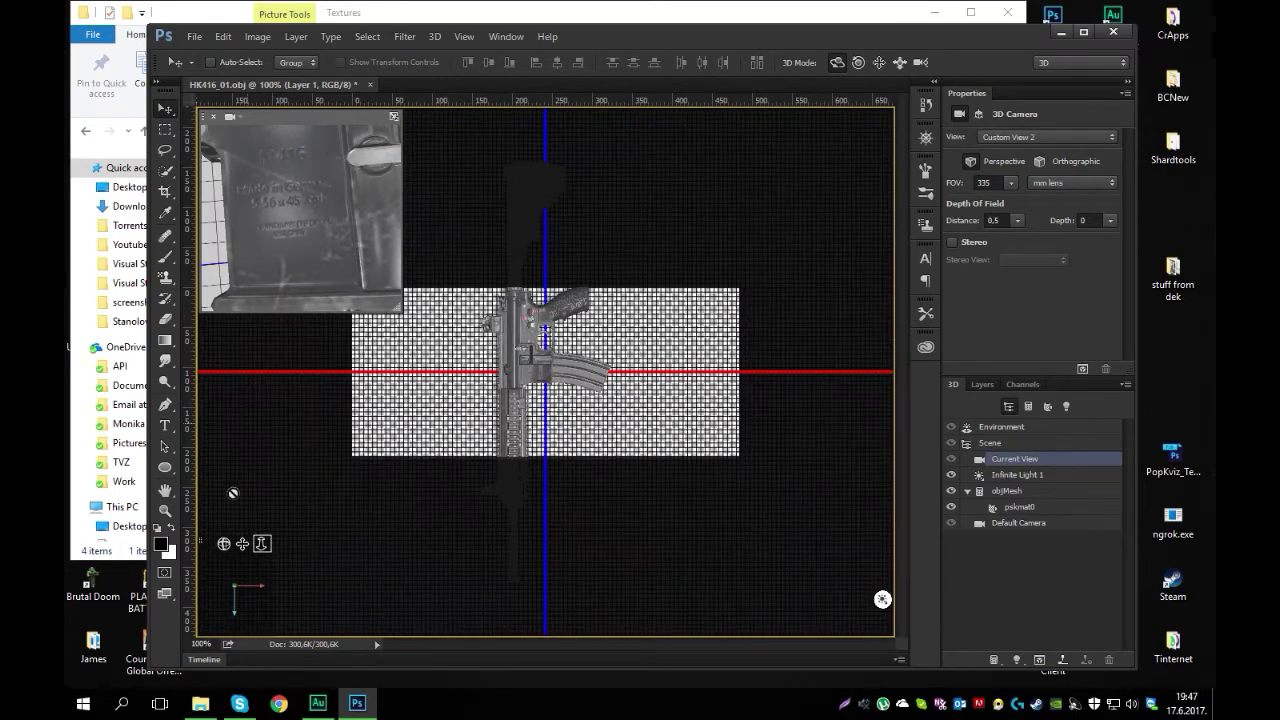
{"action": "mouse_move", "coordinate": [242, 543]}
{"action": "left_mouse_down"}
{"action": "mouse_move", "coordinate": [314, 532]}
{"action": "mouse_move", "coordinate": [255, 553]}
{"action": "left_mouse_up"}
{"action": "left_click", "coordinate": [533, 352]}
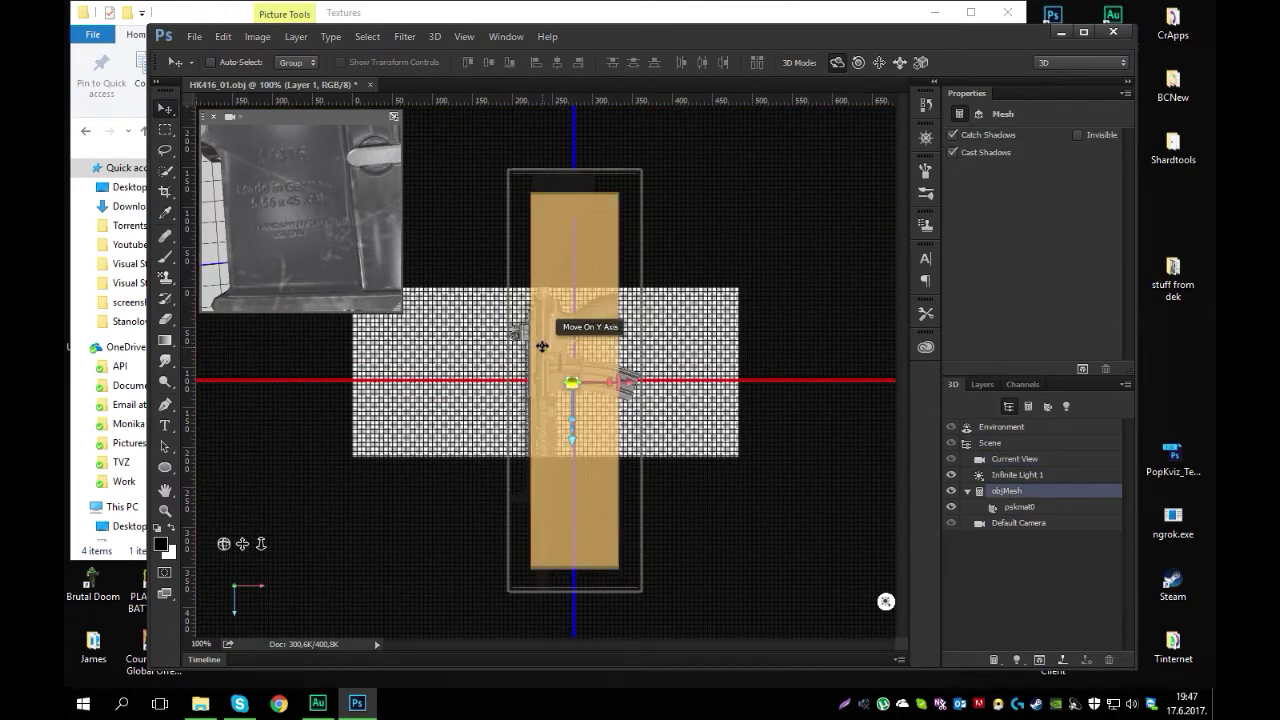
{"action": "left_click_drag", "start_coordinate": [625, 393], "coordinate": [488, 622]}
{"action": "left_click", "coordinate": [683, 285]}
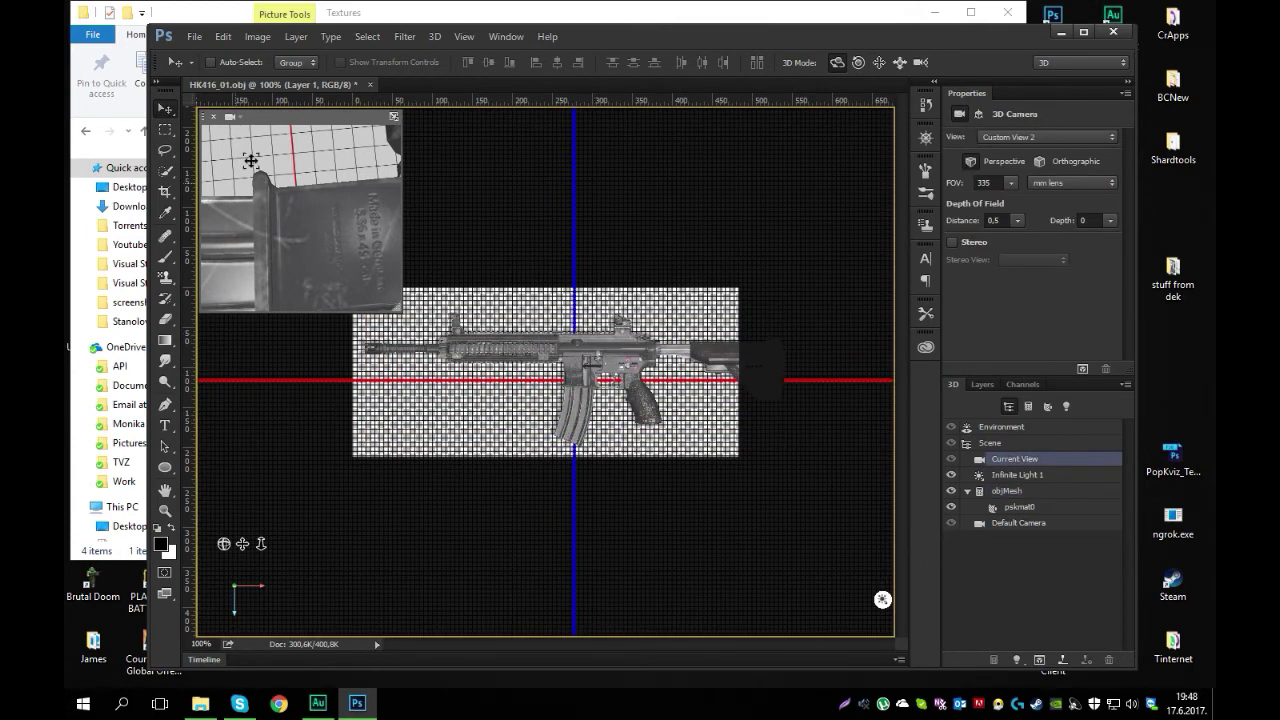
Enlarge the canvas to 1920 pixels wide by 1080 pixels high, anchored at the centre.
{"action": "left_click", "coordinate": [257, 36]}
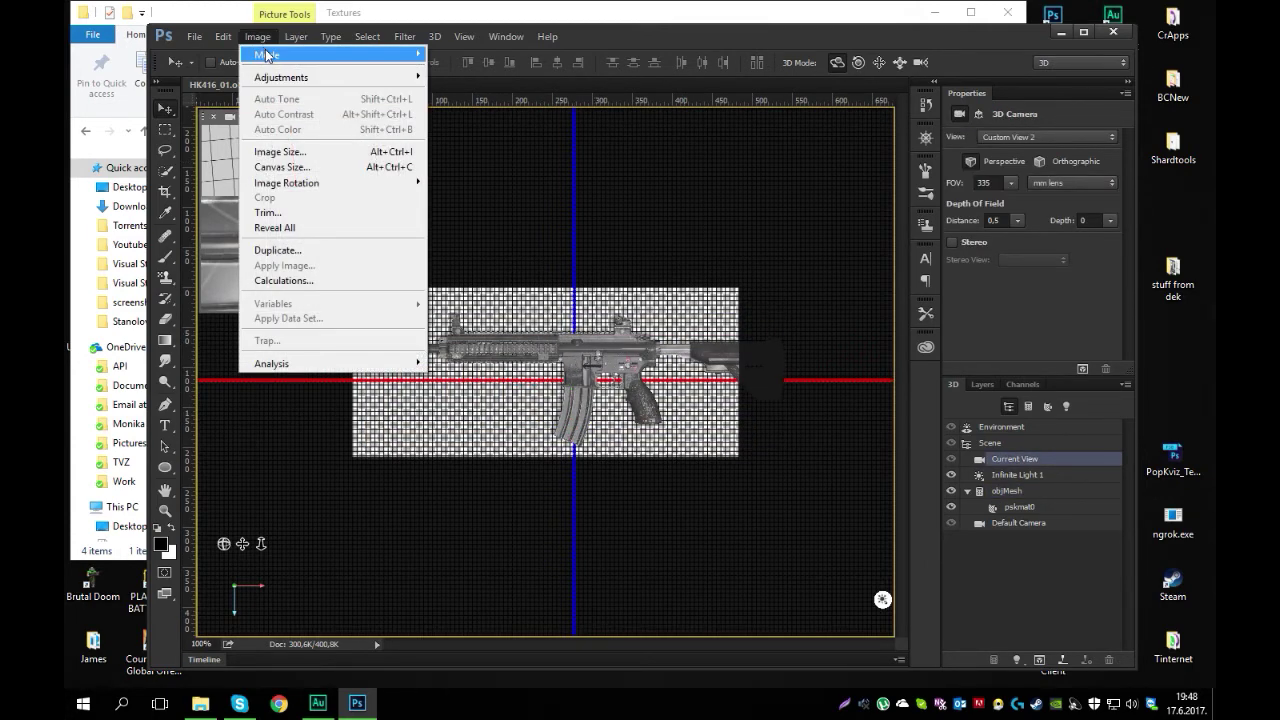
{"action": "left_click", "coordinate": [320, 167]}
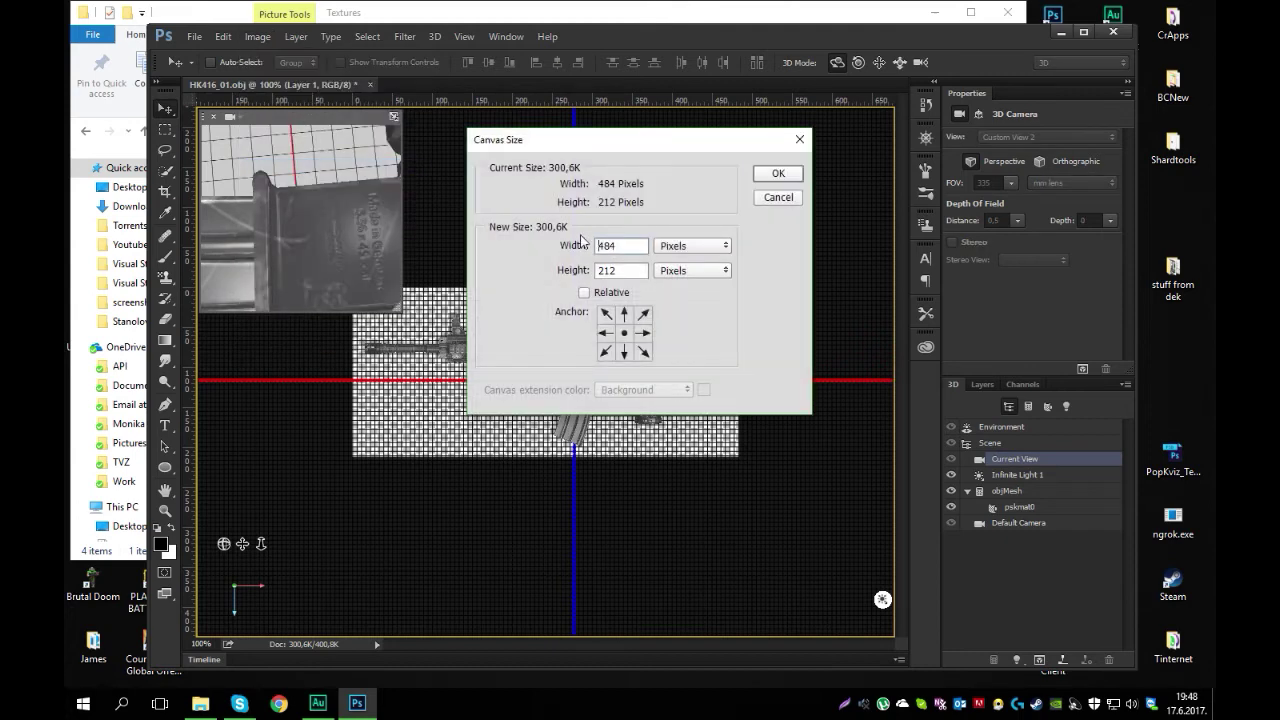
{"action": "type", "text": "109"}
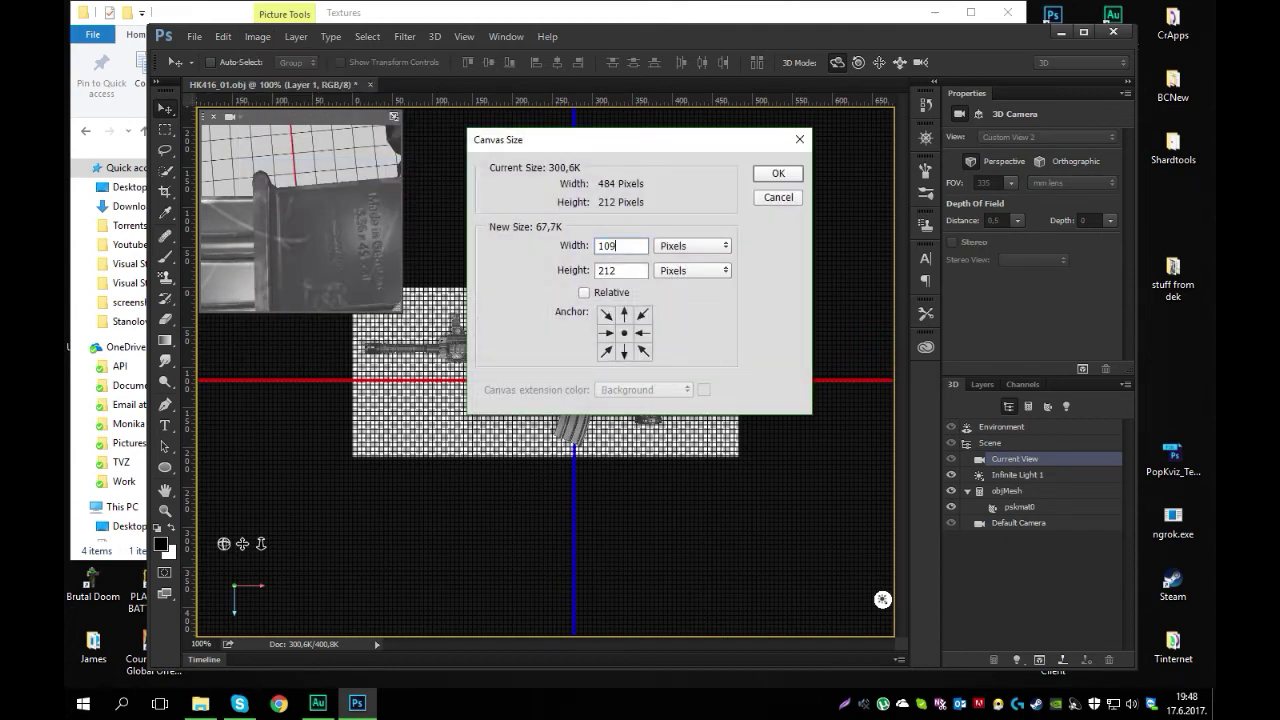
{"action": "key", "text": "BackSpace"}
{"action": "type", "text": "0"}
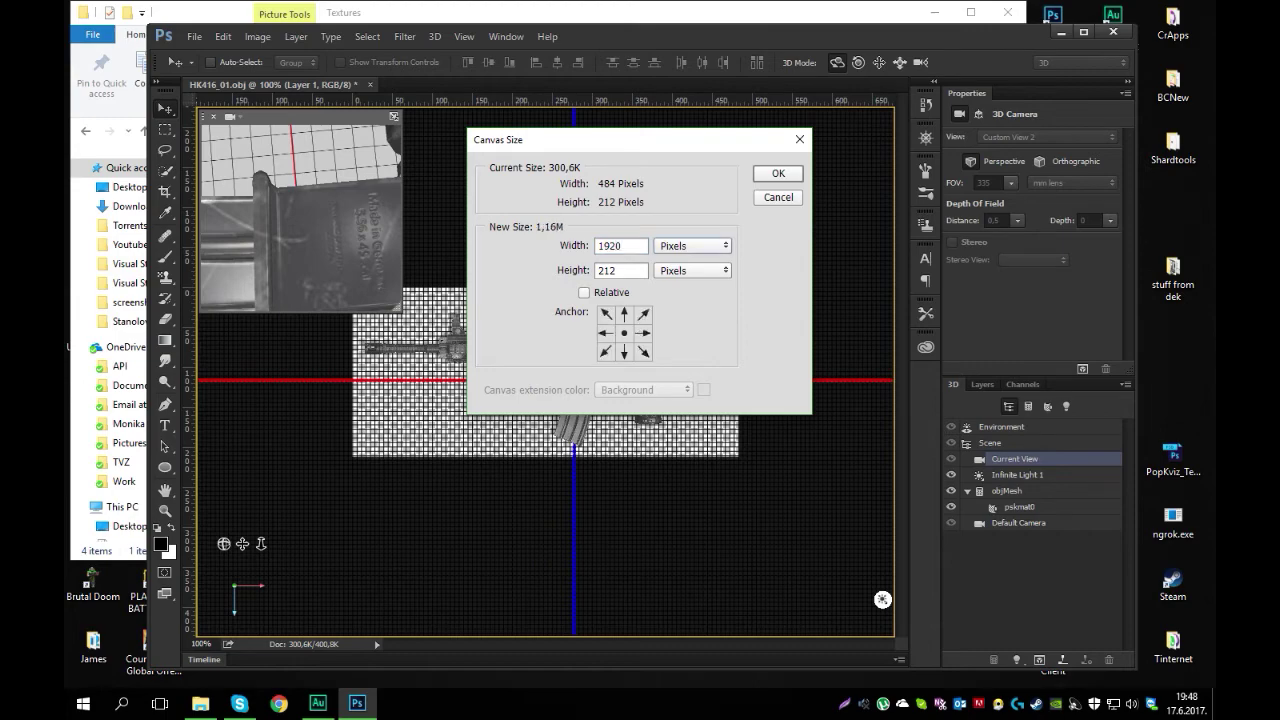
{"action": "key", "text": "Tab"}
{"action": "type", "text": "1080"}
{"action": "key", "text": "Return"}
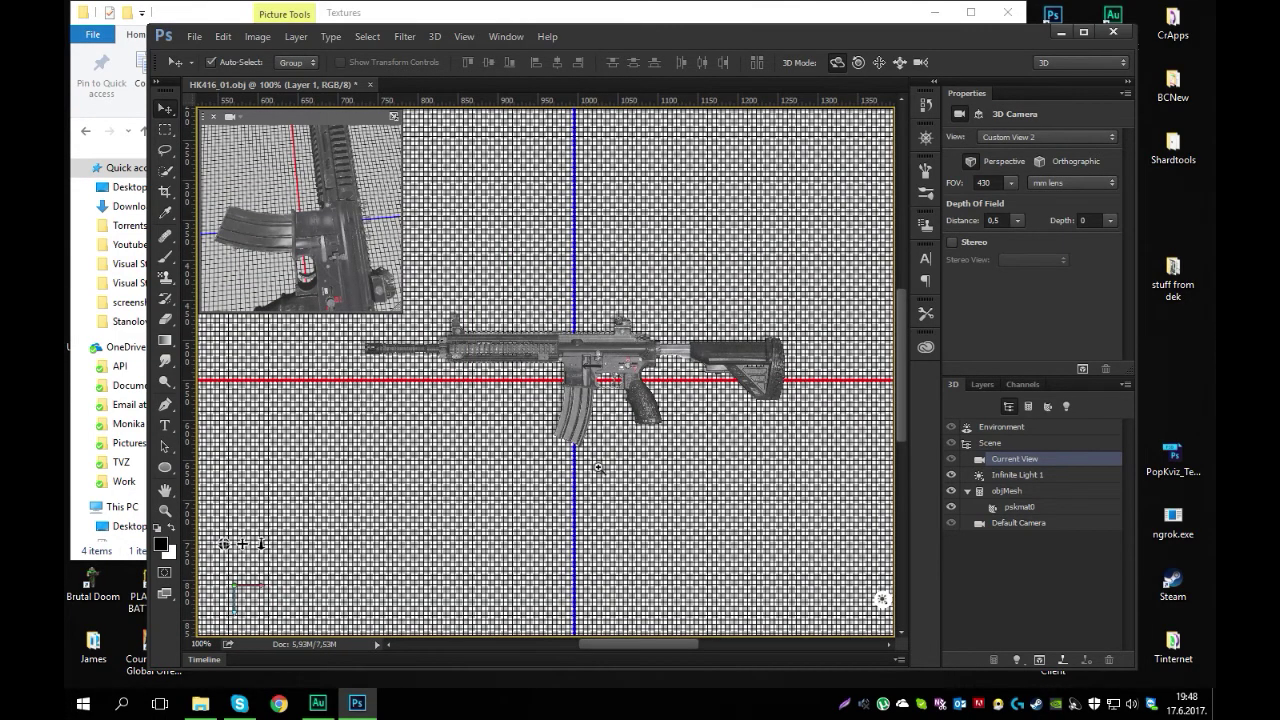
Frame the rifle to fill the canvas by dollying and panning the camera, with the mesh tilted so its muzzle points up and left.
{"action": "left_click_drag", "start_coordinate": [607, 503], "coordinate": [546, 505], "text": "ctrl"}
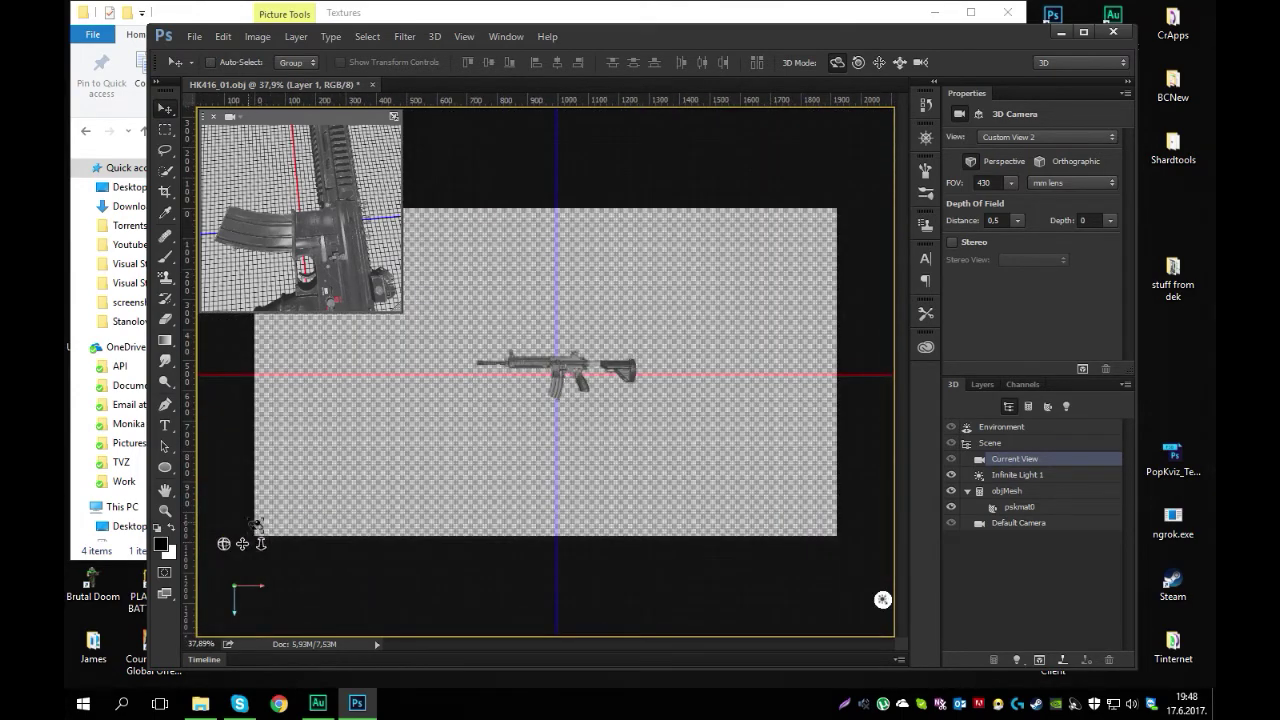
{"action": "left_click_drag", "start_coordinate": [261, 543], "coordinate": [256, 653]}
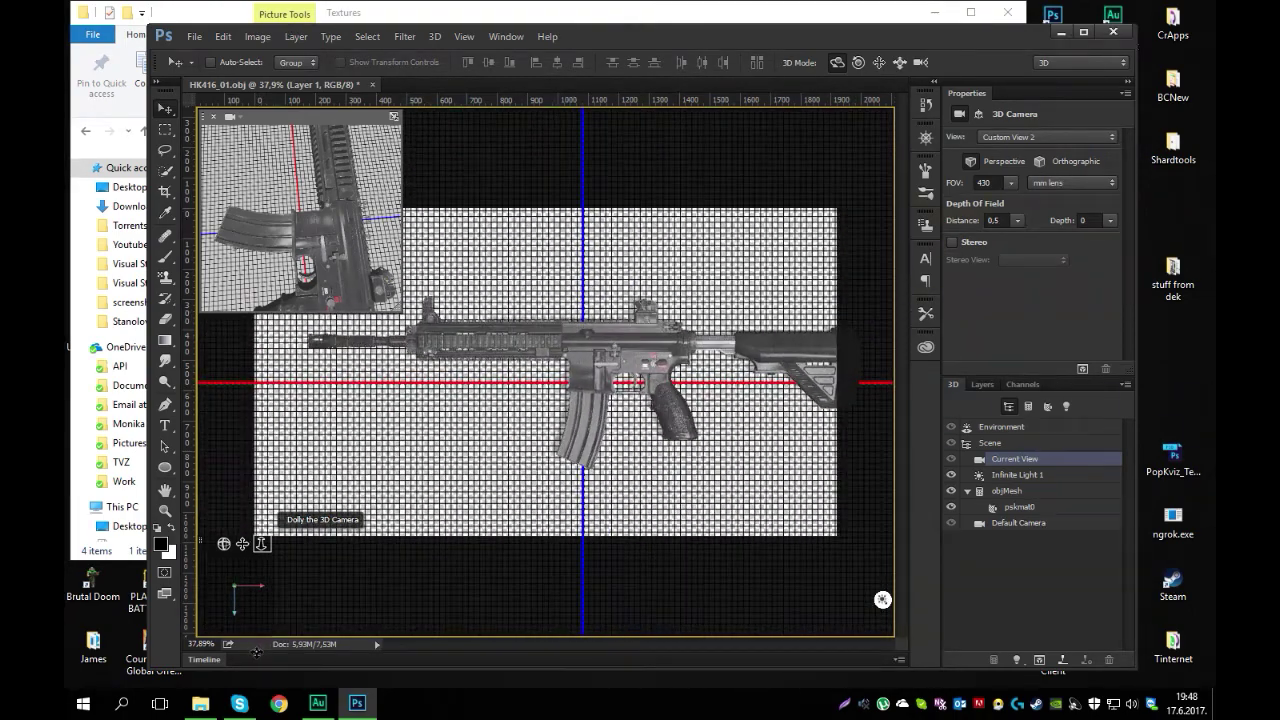
{"action": "left_click", "coordinate": [580, 377]}
{"action": "left_click_drag", "start_coordinate": [580, 388], "coordinate": [568, 436]}
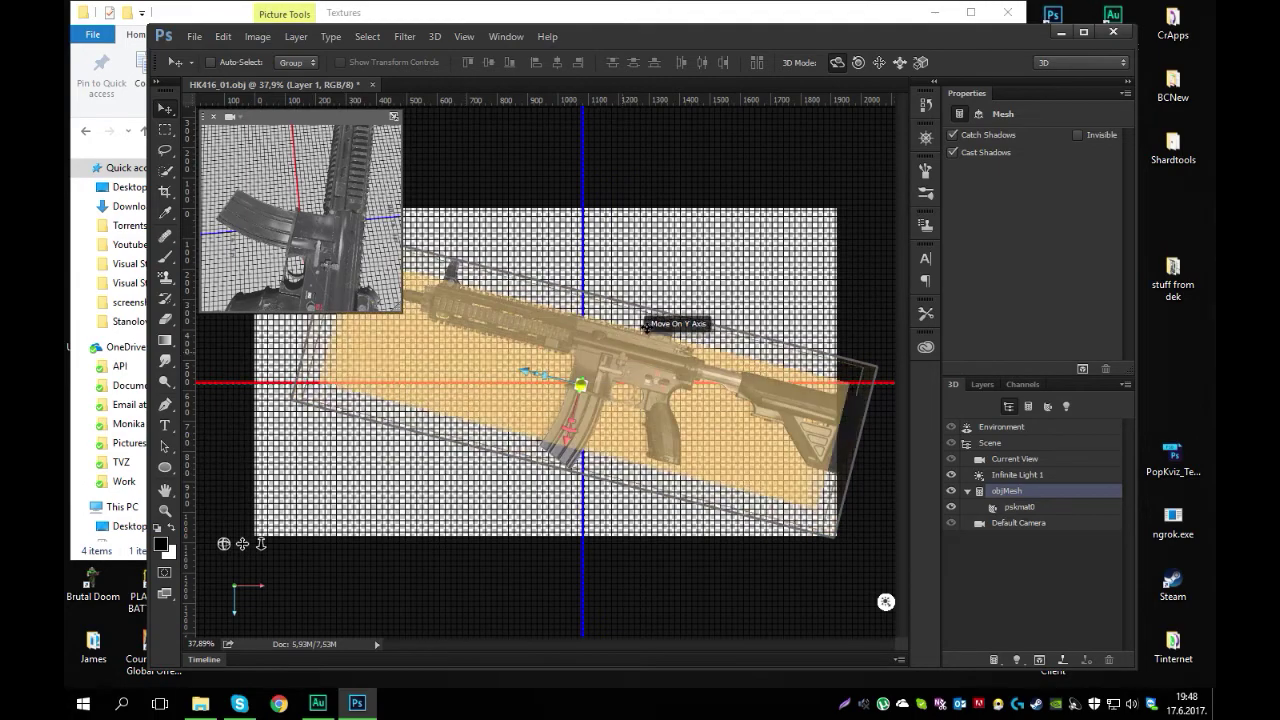
{"action": "left_click_drag", "start_coordinate": [243, 544], "coordinate": [211, 535]}
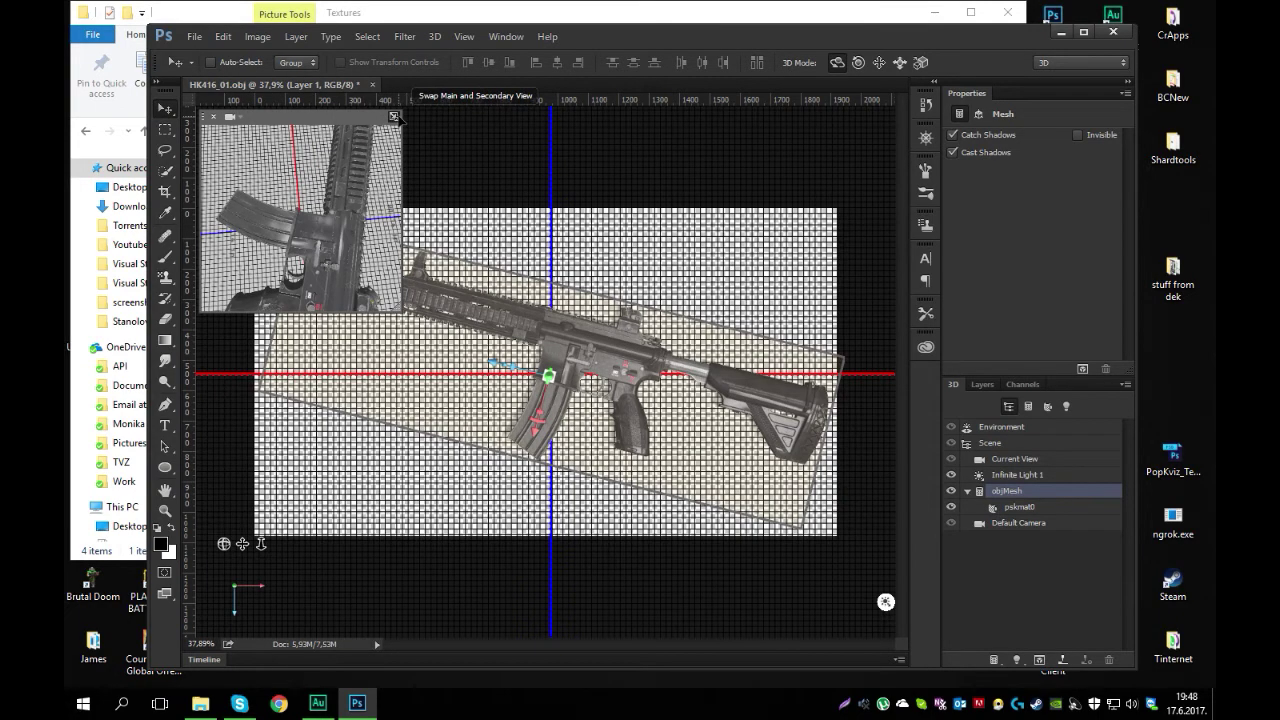
{"action": "left_click_drag", "start_coordinate": [275, 117], "coordinate": [636, 528]}
{"action": "left_click_drag", "start_coordinate": [595, 440], "coordinate": [232, 110]}
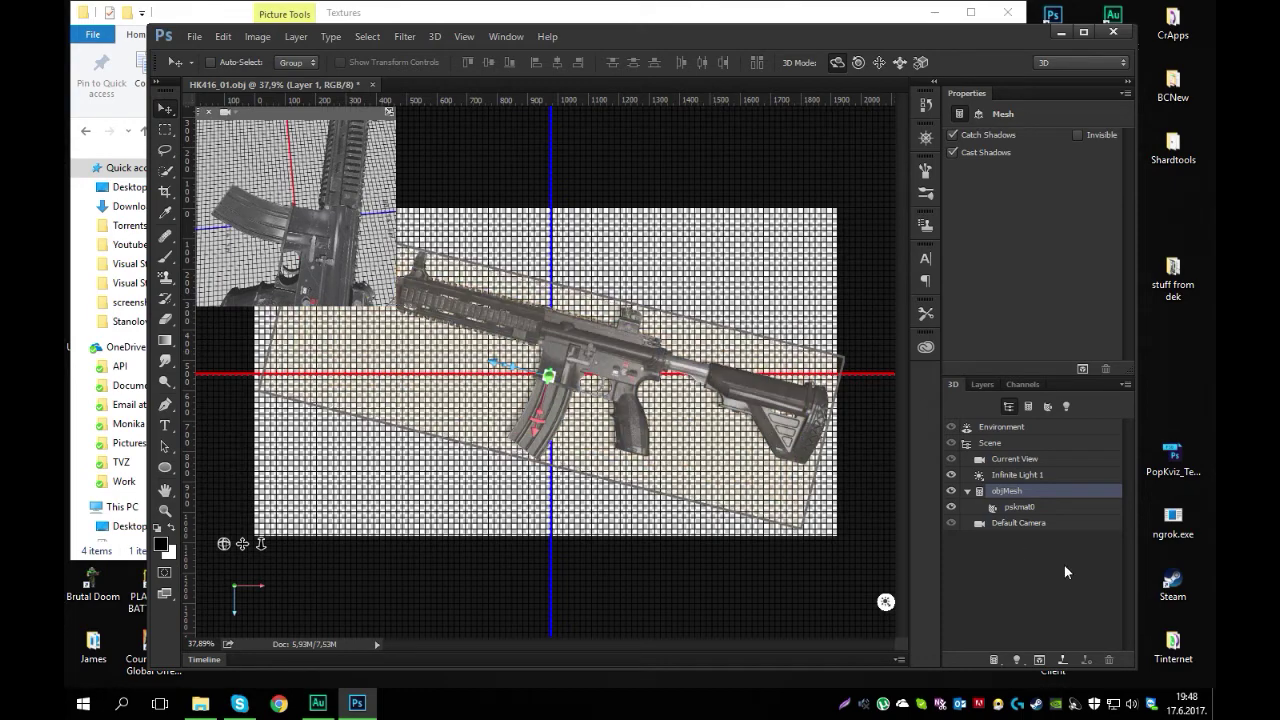
Quick-export the rifle render as HK416_01.png to the Desktop.
{"action": "left_click", "coordinate": [194, 36]}
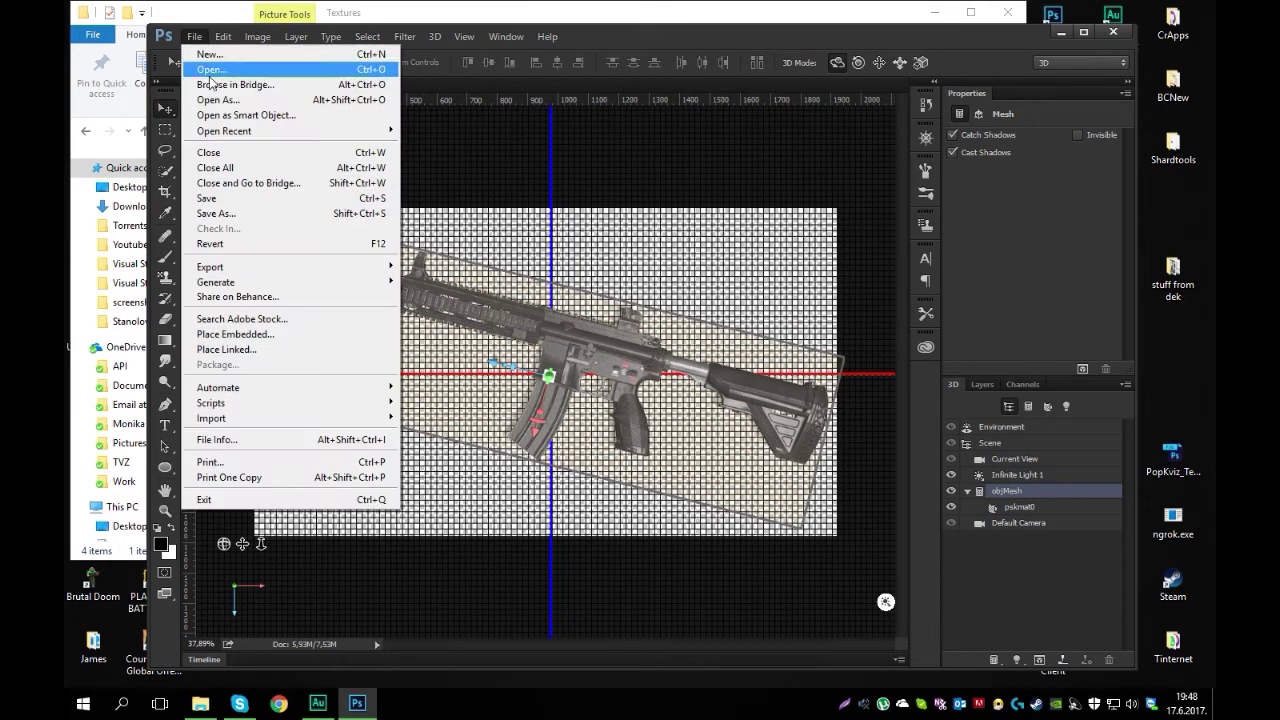
{"action": "mouse_move", "coordinate": [252, 267]}
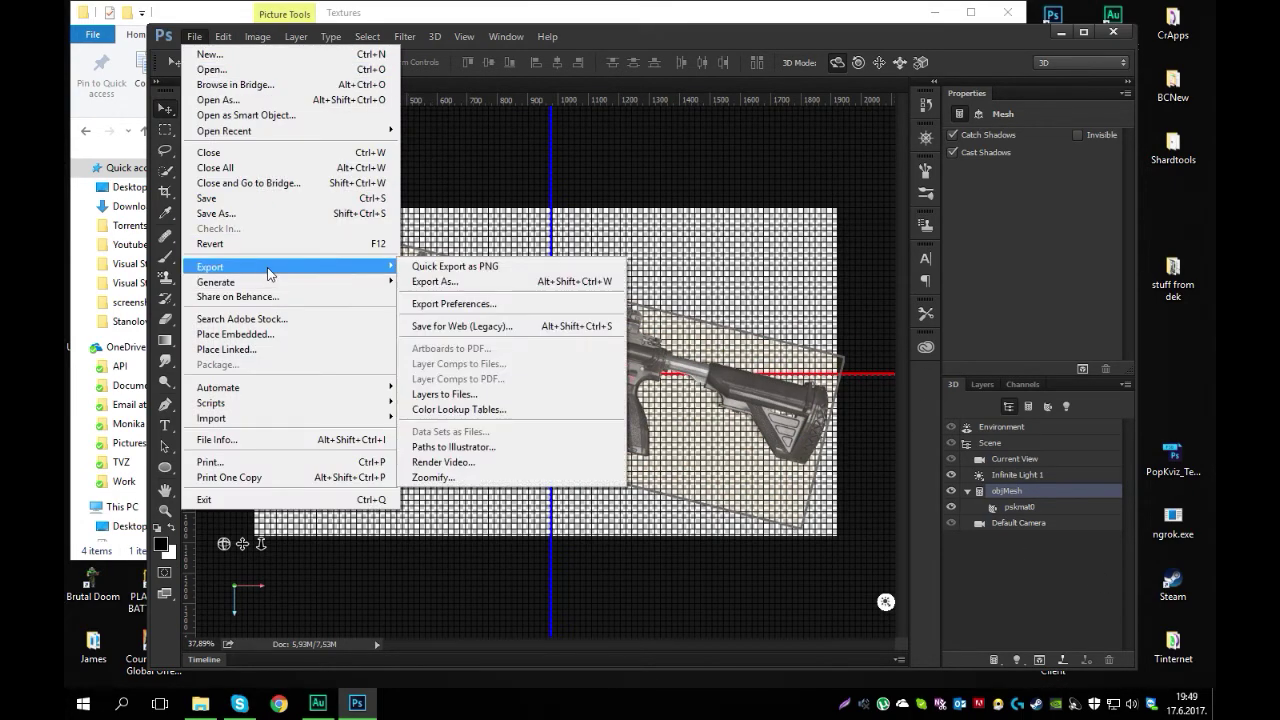
{"action": "left_click", "coordinate": [467, 268]}
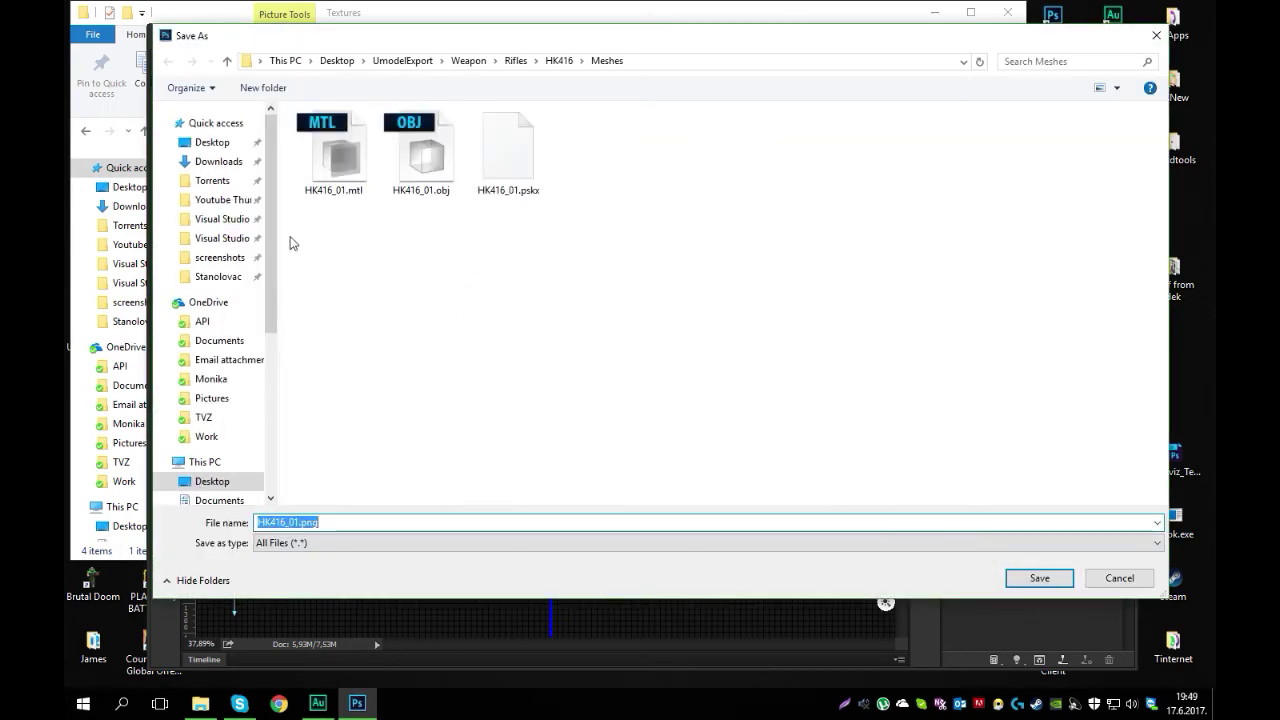
{"action": "left_click", "coordinate": [200, 142]}
{"action": "left_click", "coordinate": [1040, 576]}
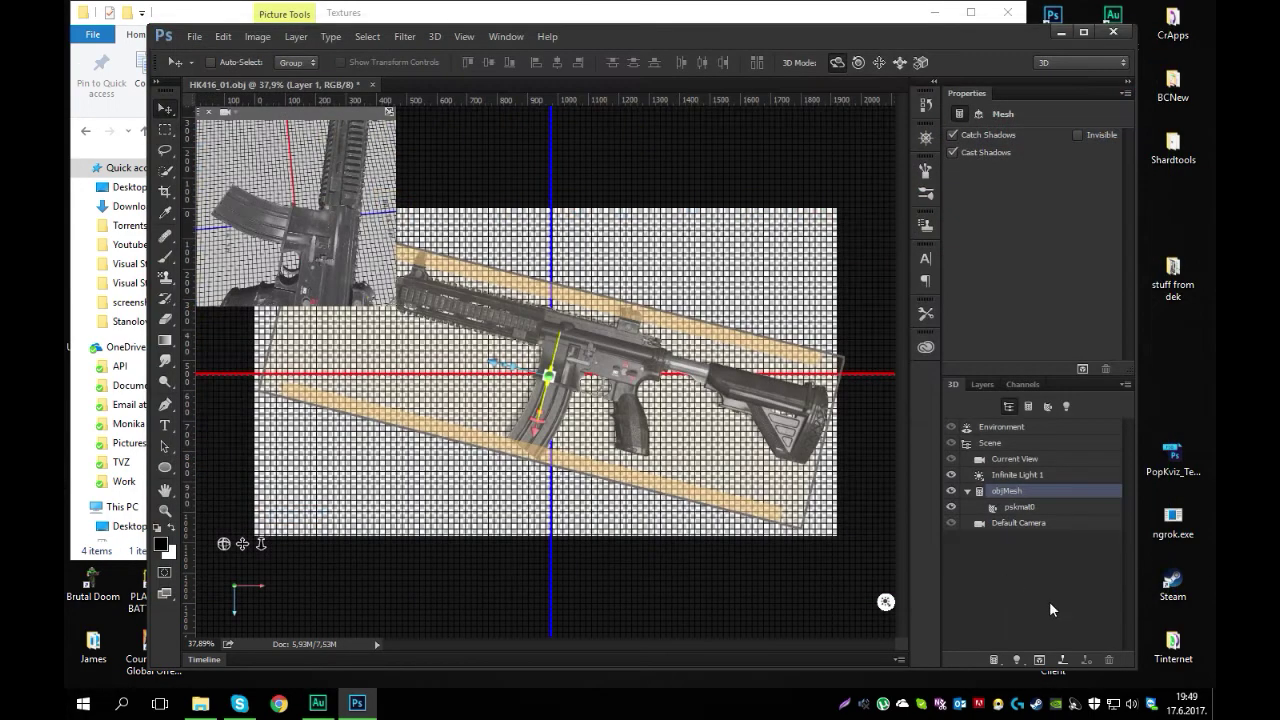
Open HK416_01.png from the Desktop and inspect the rifle and its edges at actual size.
{"action": "key", "text": "super+d"}
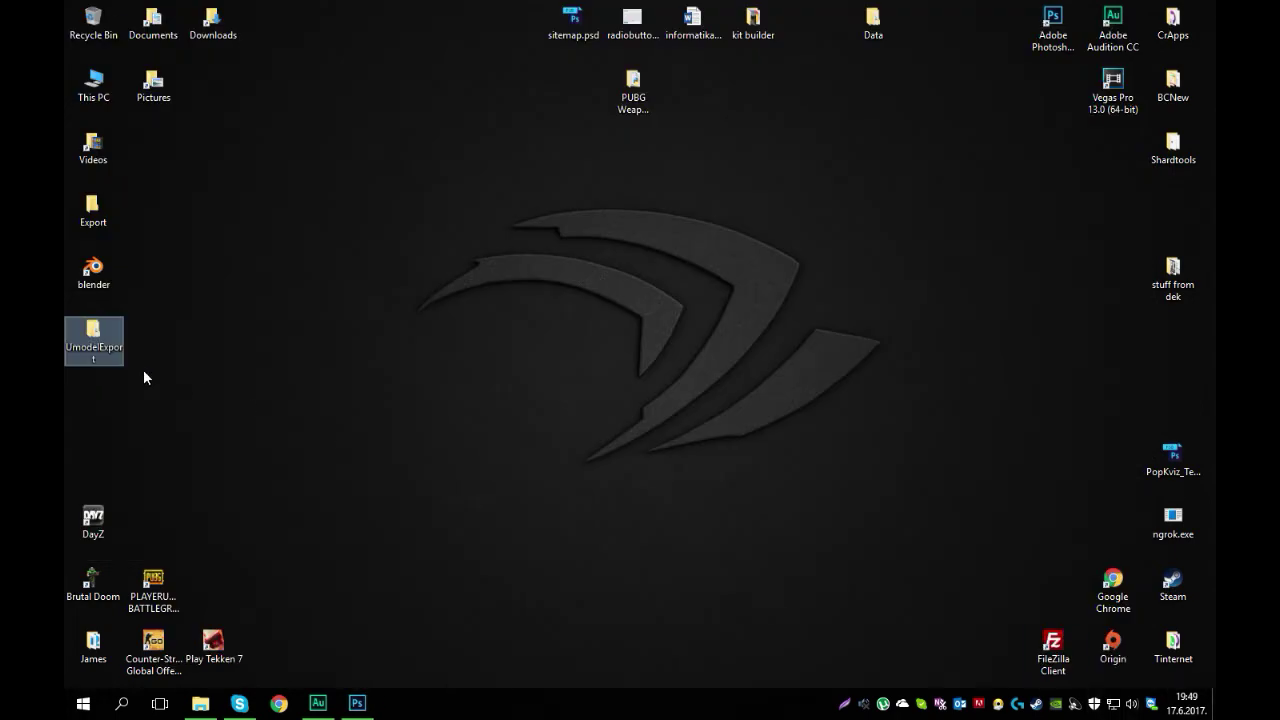
{"action": "key", "text": "super+d"}
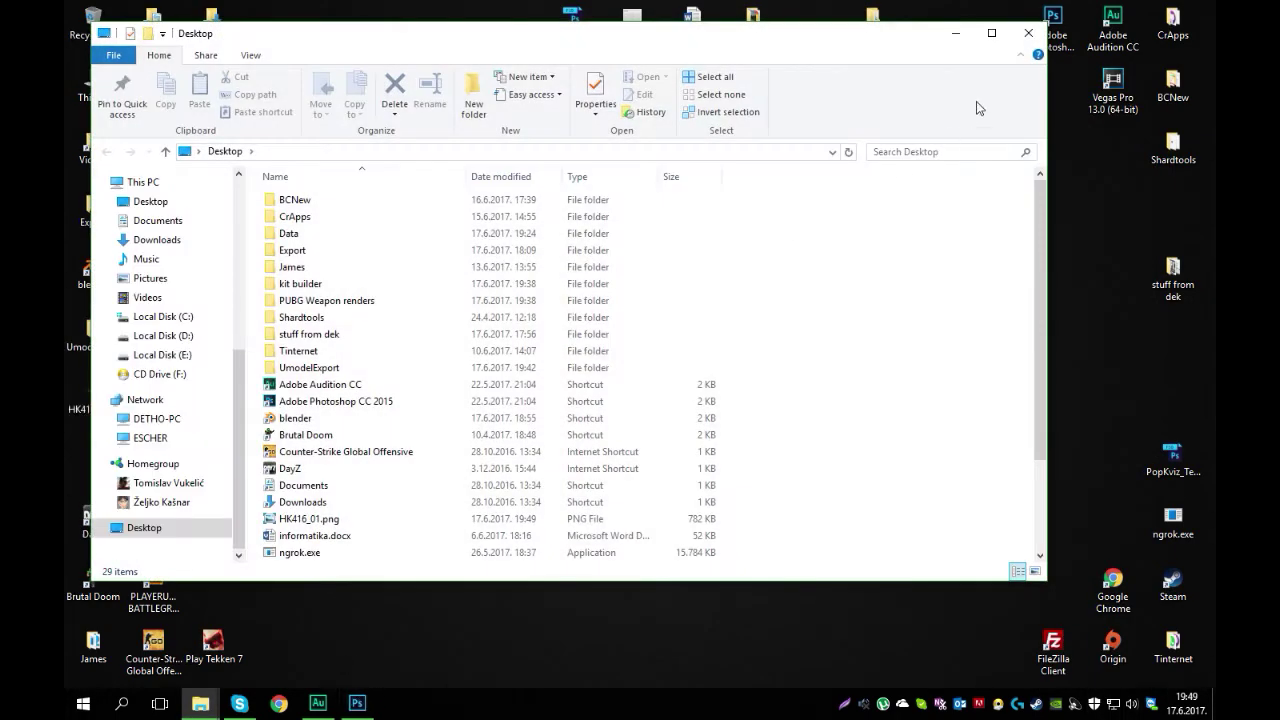
{"action": "left_click", "coordinate": [1028, 33]}
{"action": "double_click", "coordinate": [94, 403]}
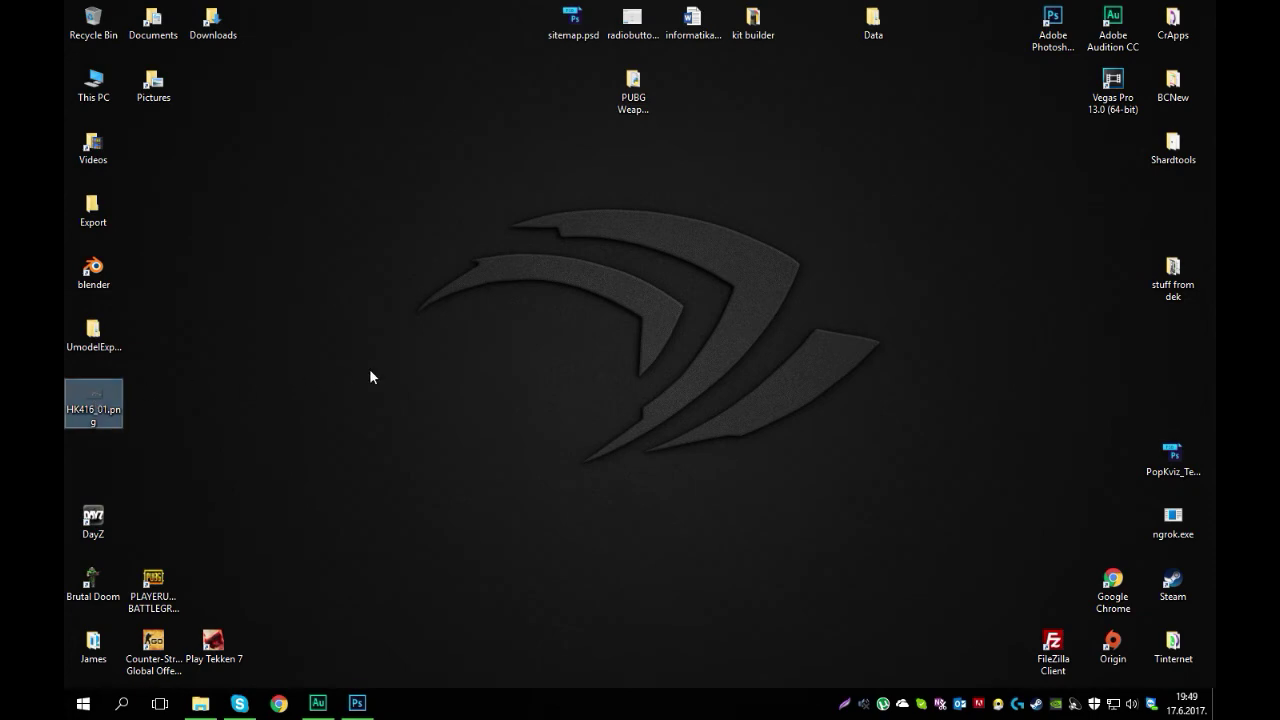
{"action": "left_click", "coordinate": [401, 377]}
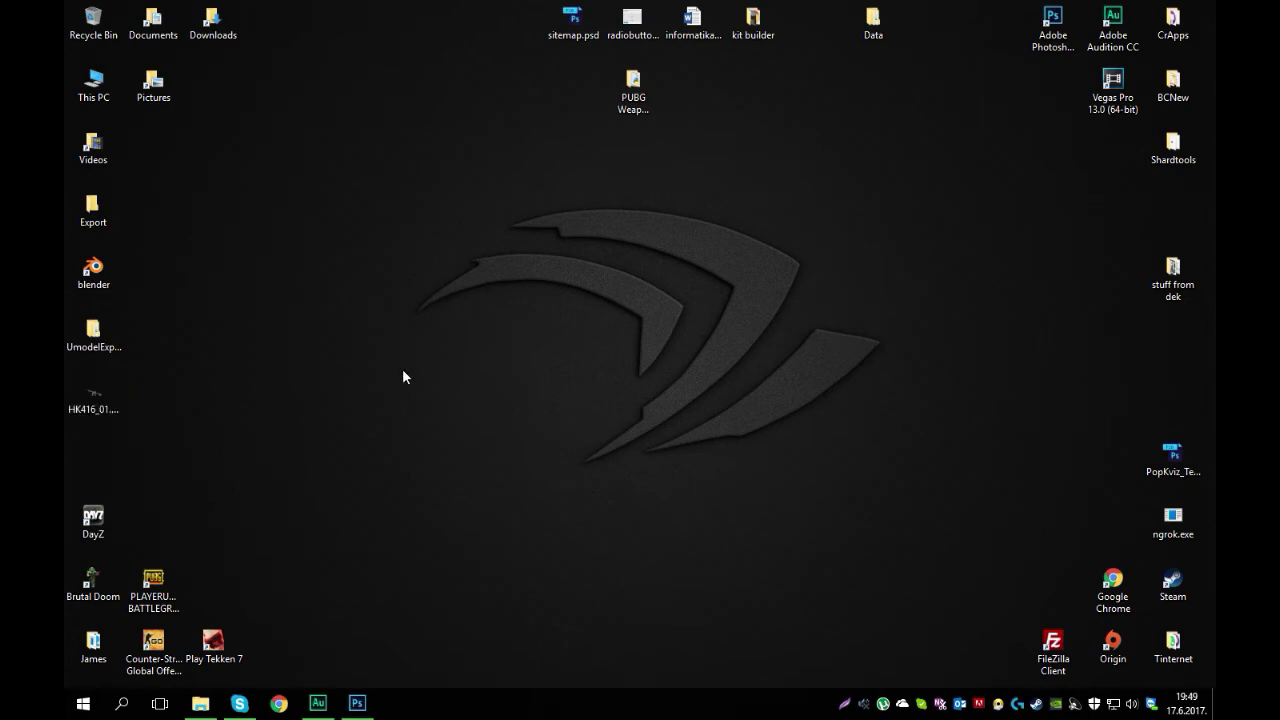
{"action": "double_click", "coordinate": [100, 397]}
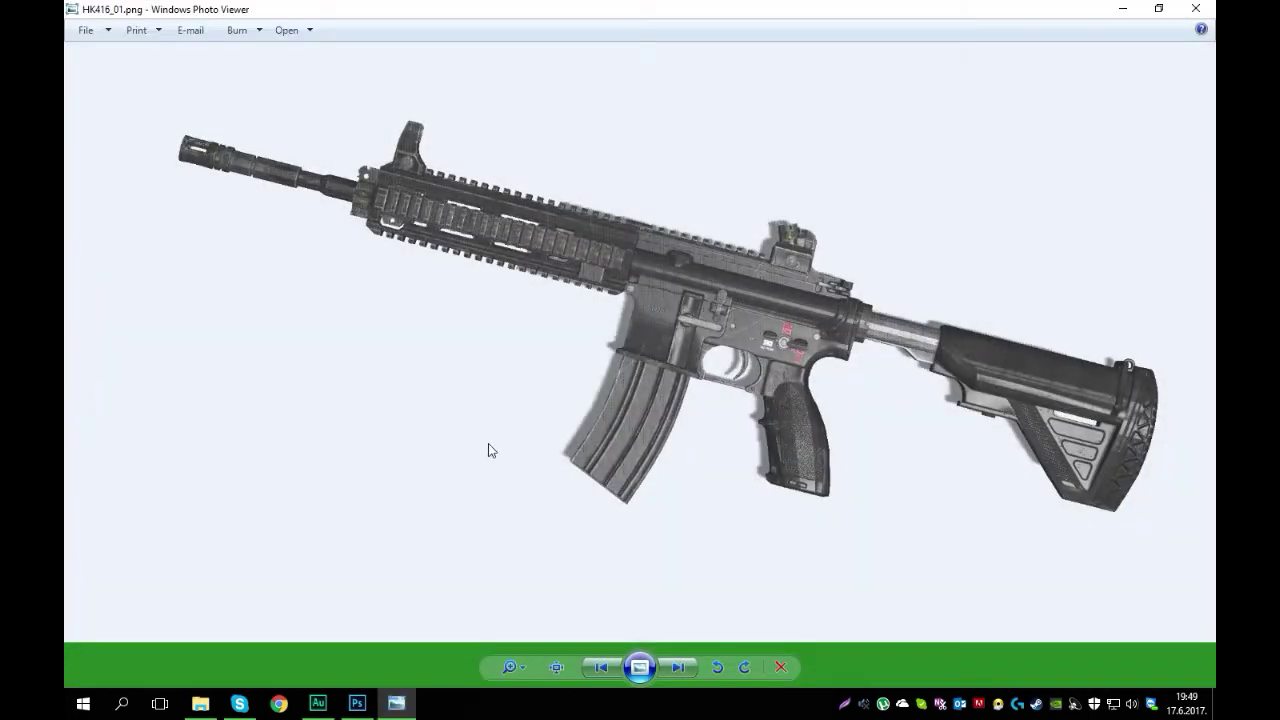
{"action": "left_click", "coordinate": [557, 667]}
{"action": "left_click_drag", "start_coordinate": [780, 449], "coordinate": [532, 454]}
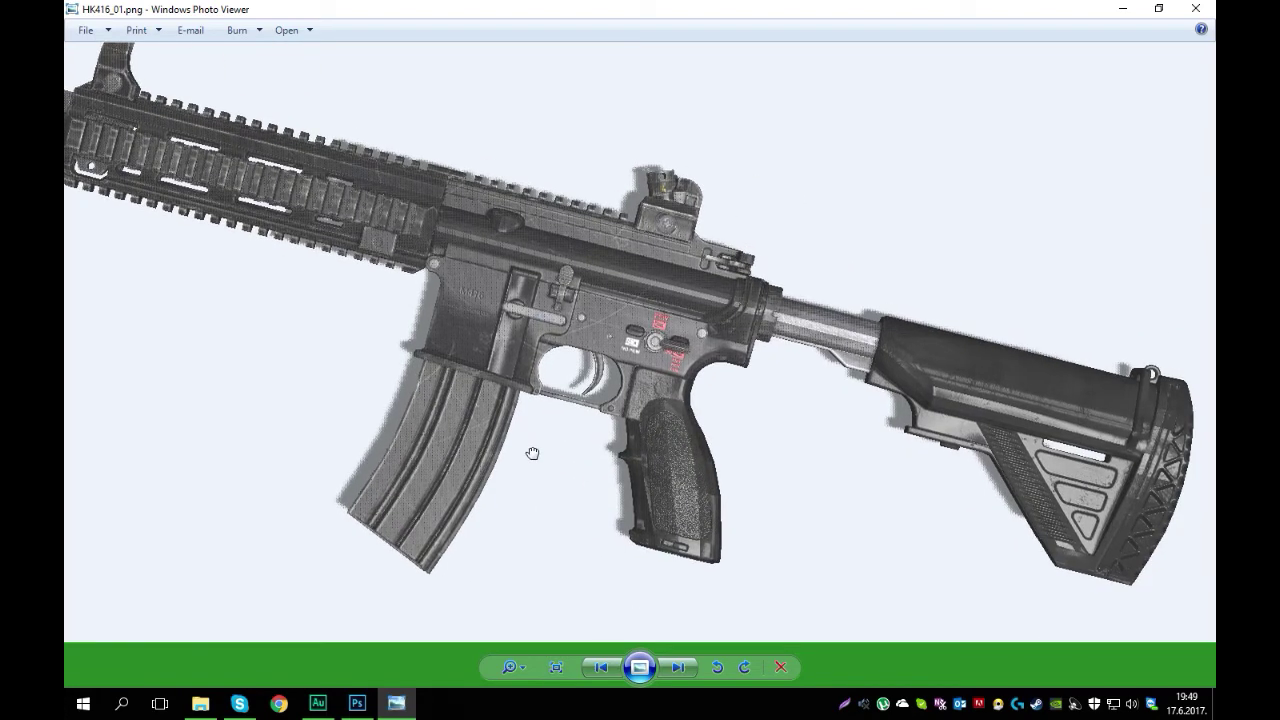
{"action": "left_click", "coordinate": [1195, 8]}
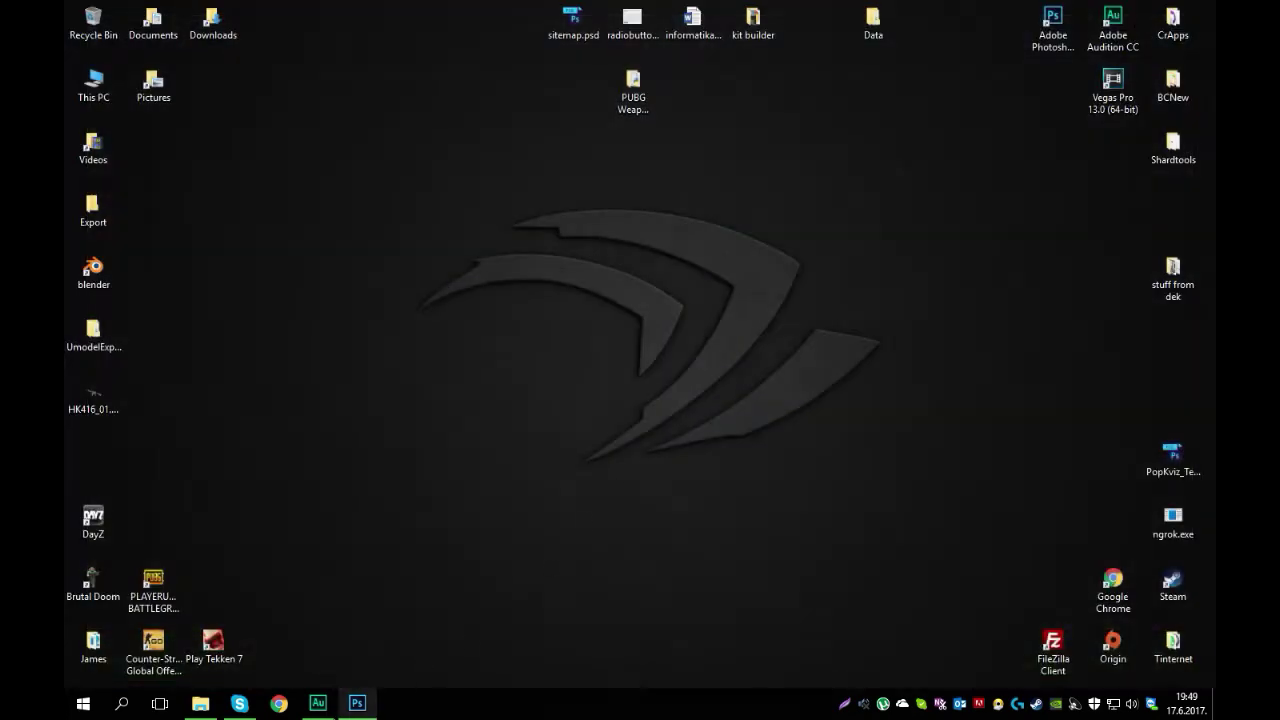
Return to Photoshop and turn off both Catch Shadows and Cast Shadows for objMesh.
{"action": "left_click", "coordinate": [355, 704]}
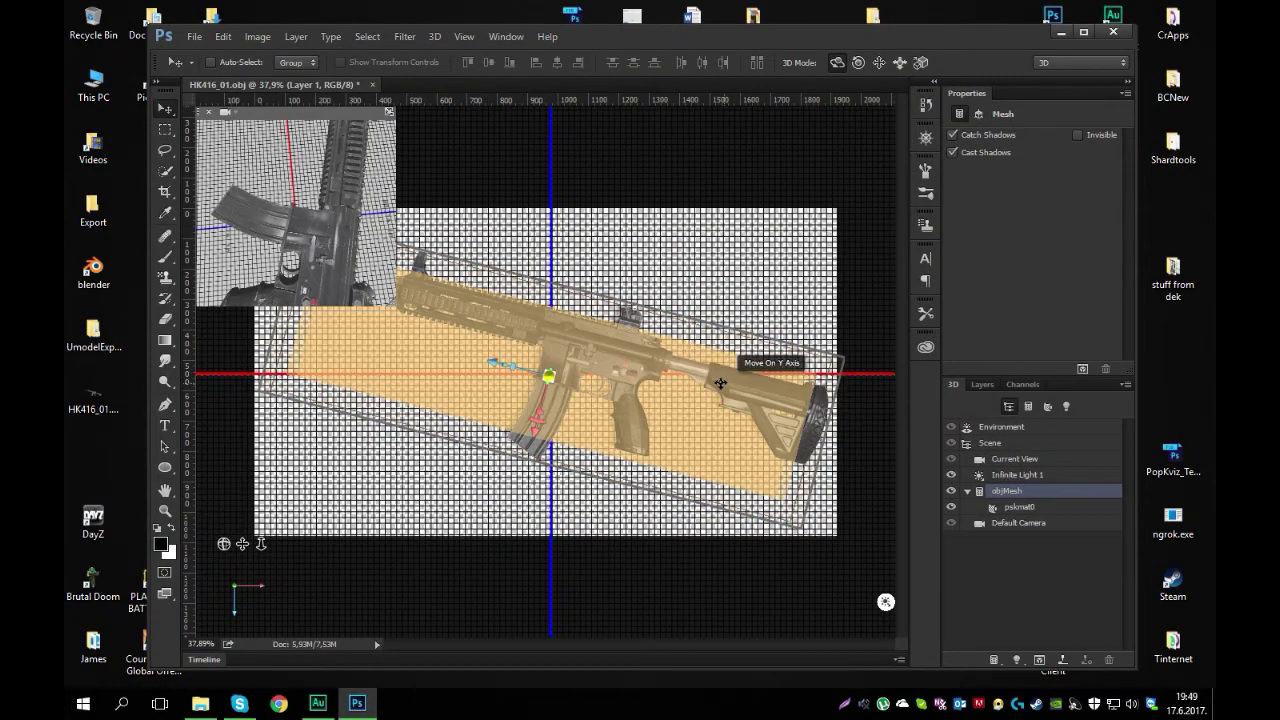
{"action": "left_click", "coordinate": [797, 393]}
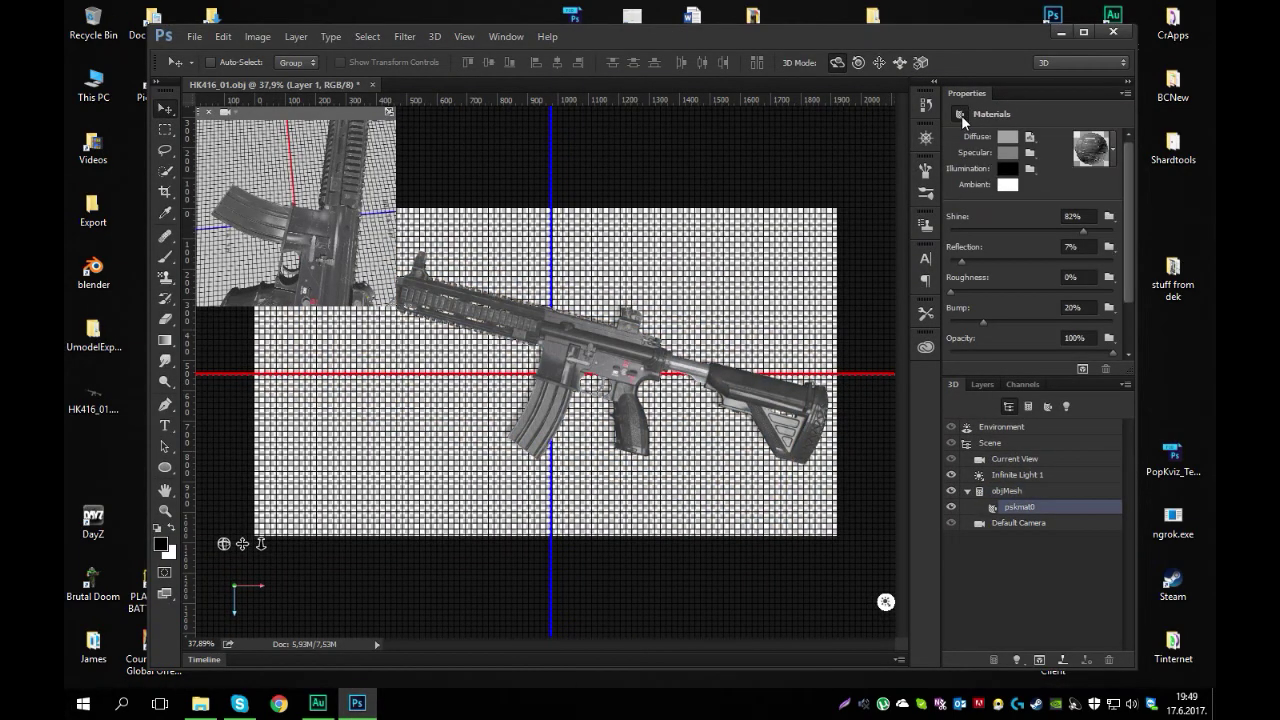
{"action": "left_click", "coordinate": [1017, 443]}
{"action": "left_click", "coordinate": [1010, 491]}
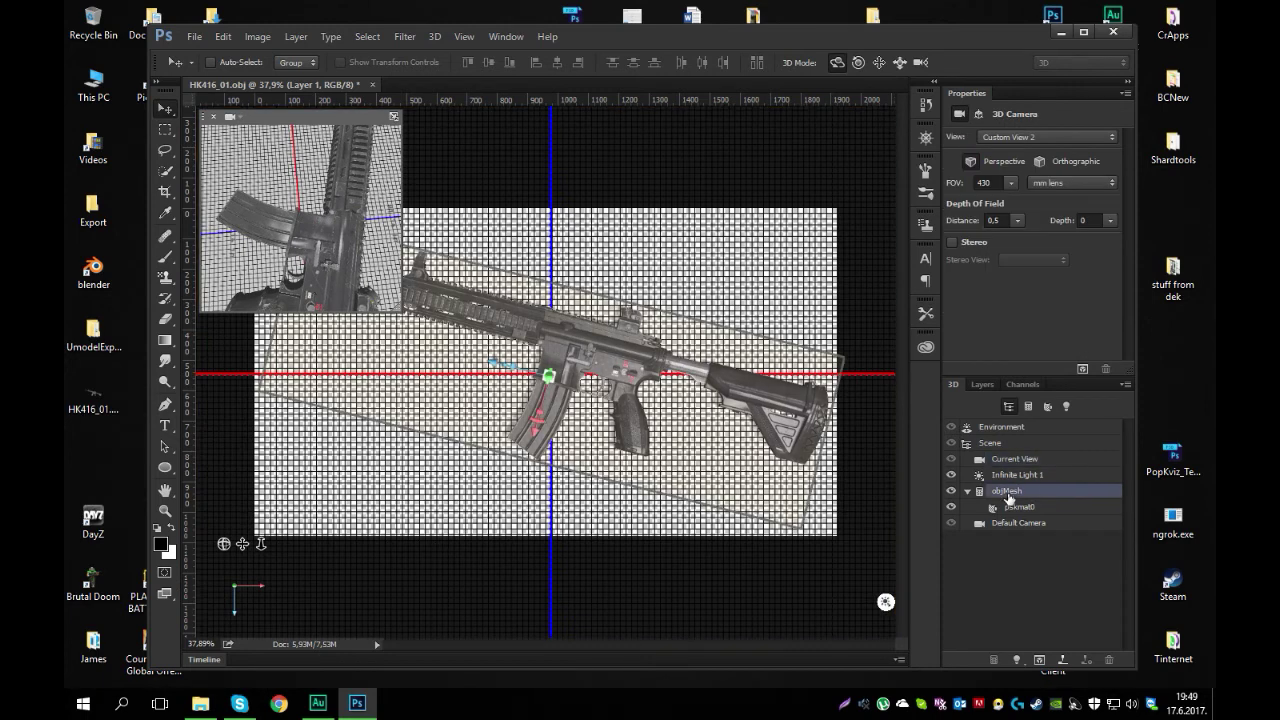
{"action": "left_click", "coordinate": [953, 135]}
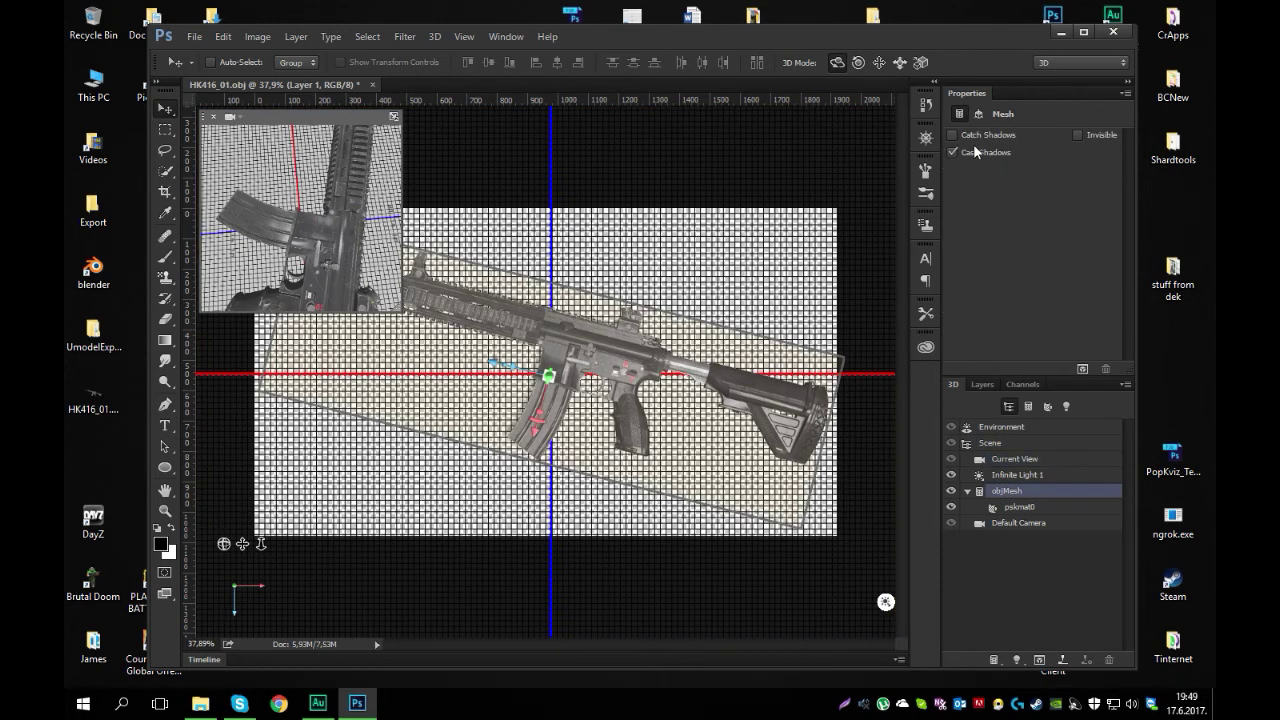
{"action": "left_click", "coordinate": [953, 152]}
Quick-export the shadowless rifle as HK416_01.png to the Desktop, overwriting the earlier file.
{"action": "left_click", "coordinate": [195, 36]}
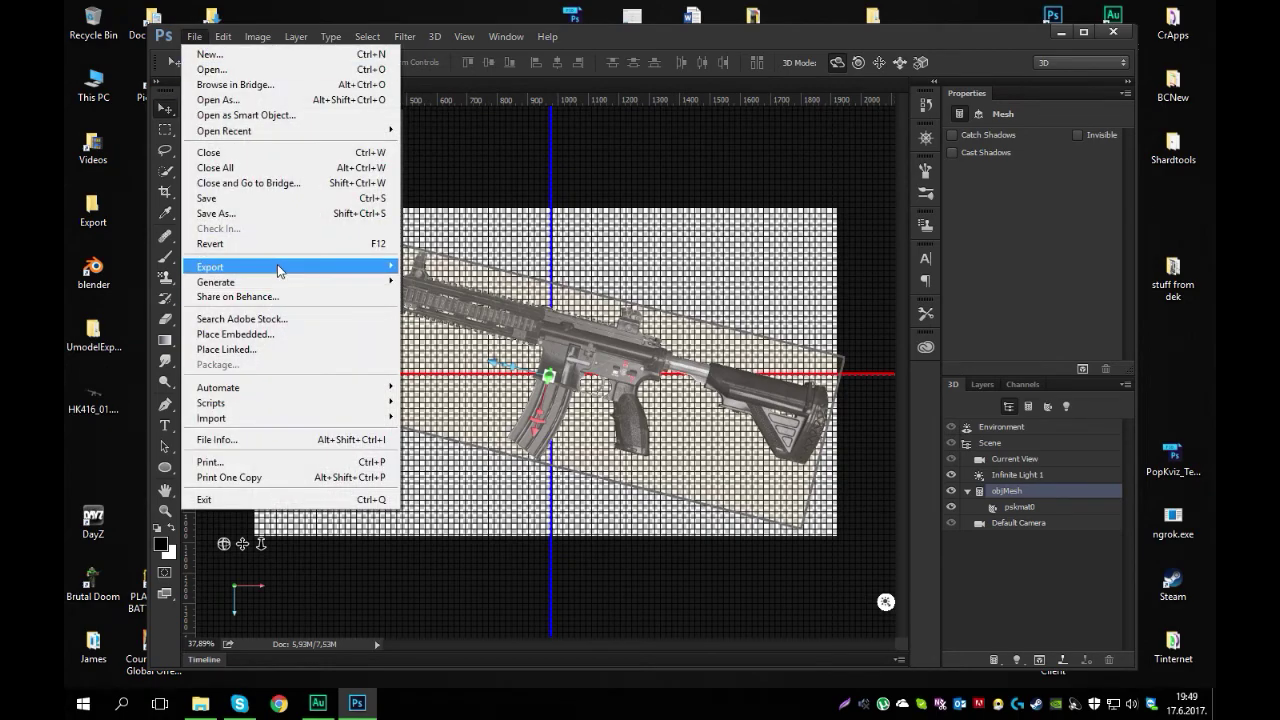
{"action": "mouse_move", "coordinate": [282, 268]}
{"action": "left_click", "coordinate": [486, 268]}
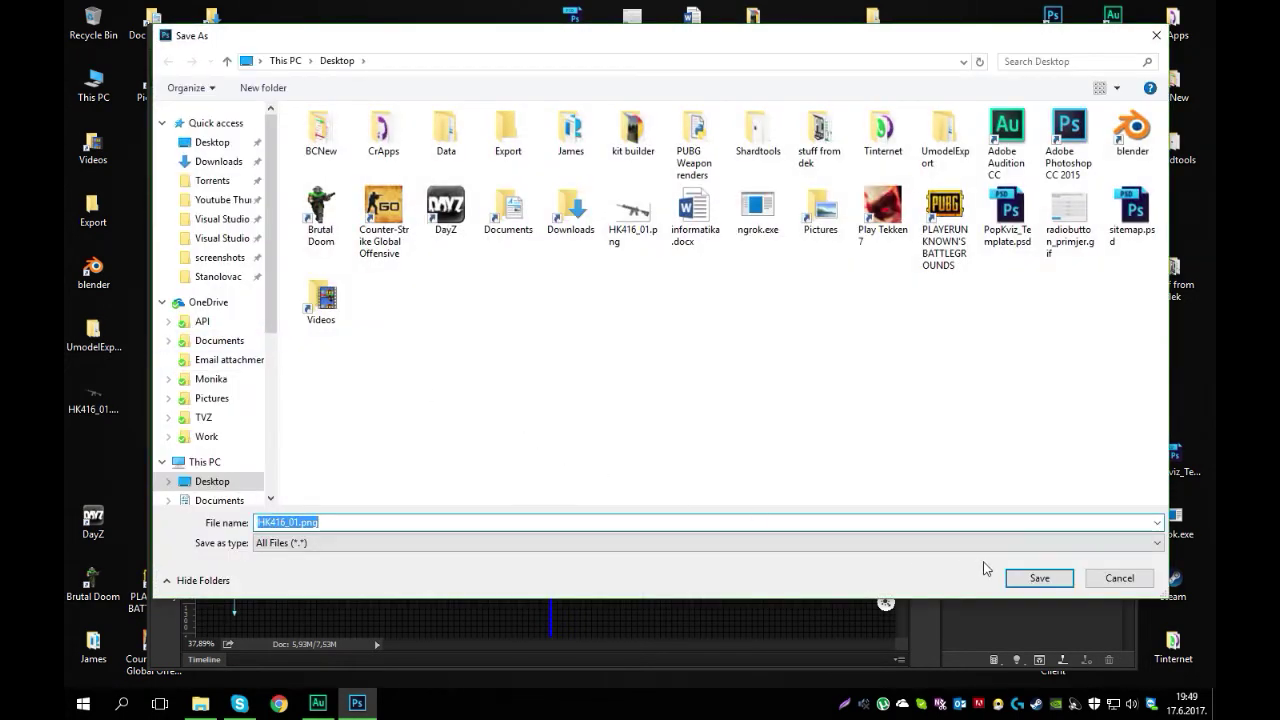
{"action": "left_click", "coordinate": [1038, 578]}
{"action": "left_click", "coordinate": [697, 354]}
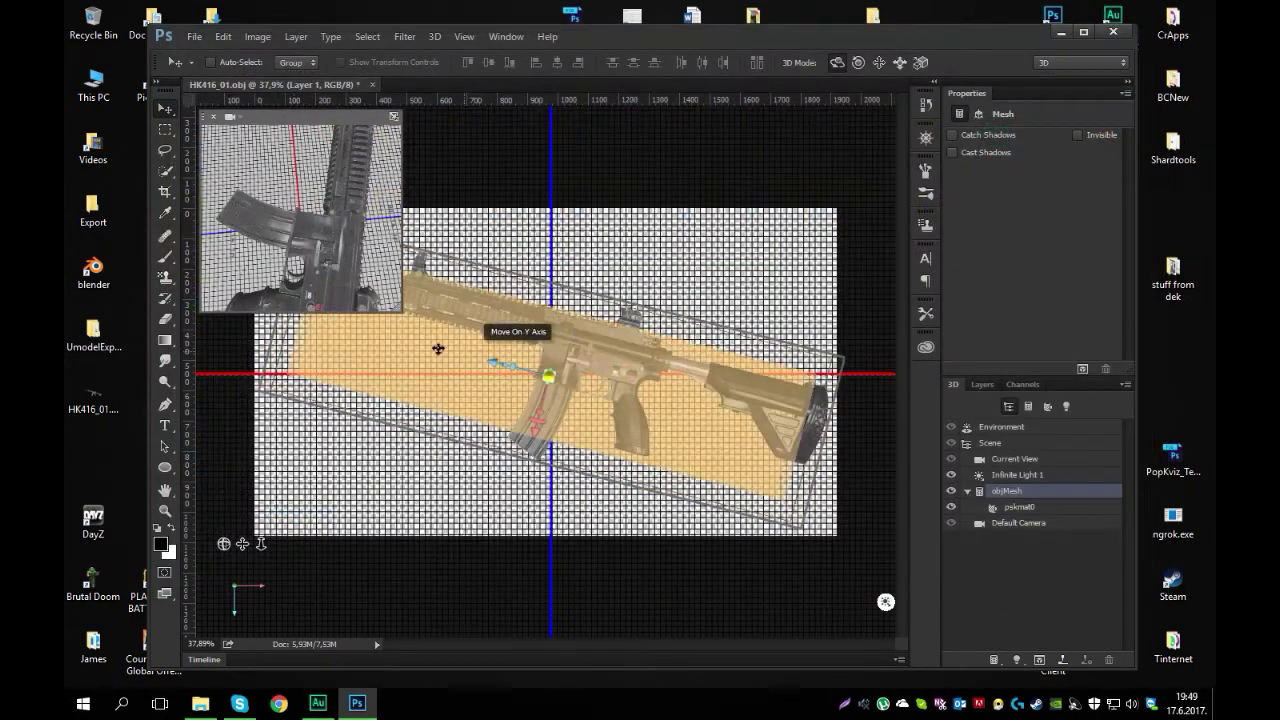
Open the re-exported HK416_01.png and examine the rifle from muzzle to grip at actual size.
{"action": "left_click", "coordinate": [92, 410]}
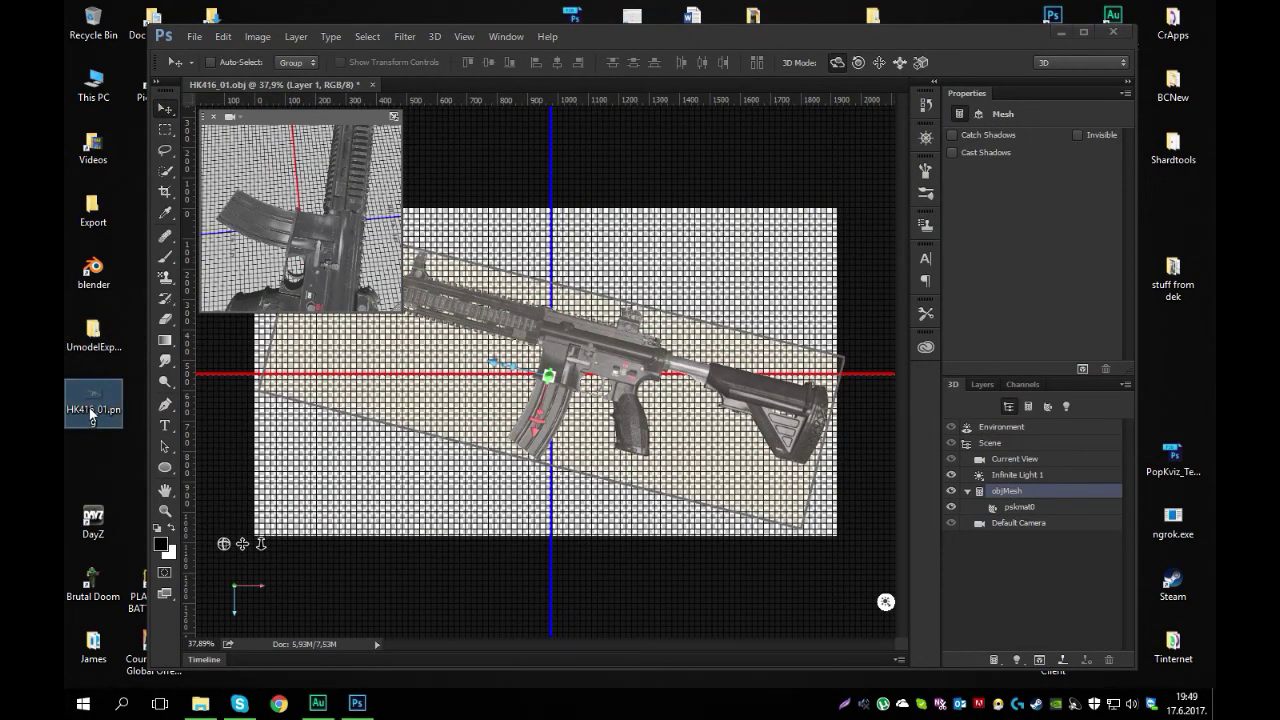
{"action": "left_click", "coordinate": [198, 426]}
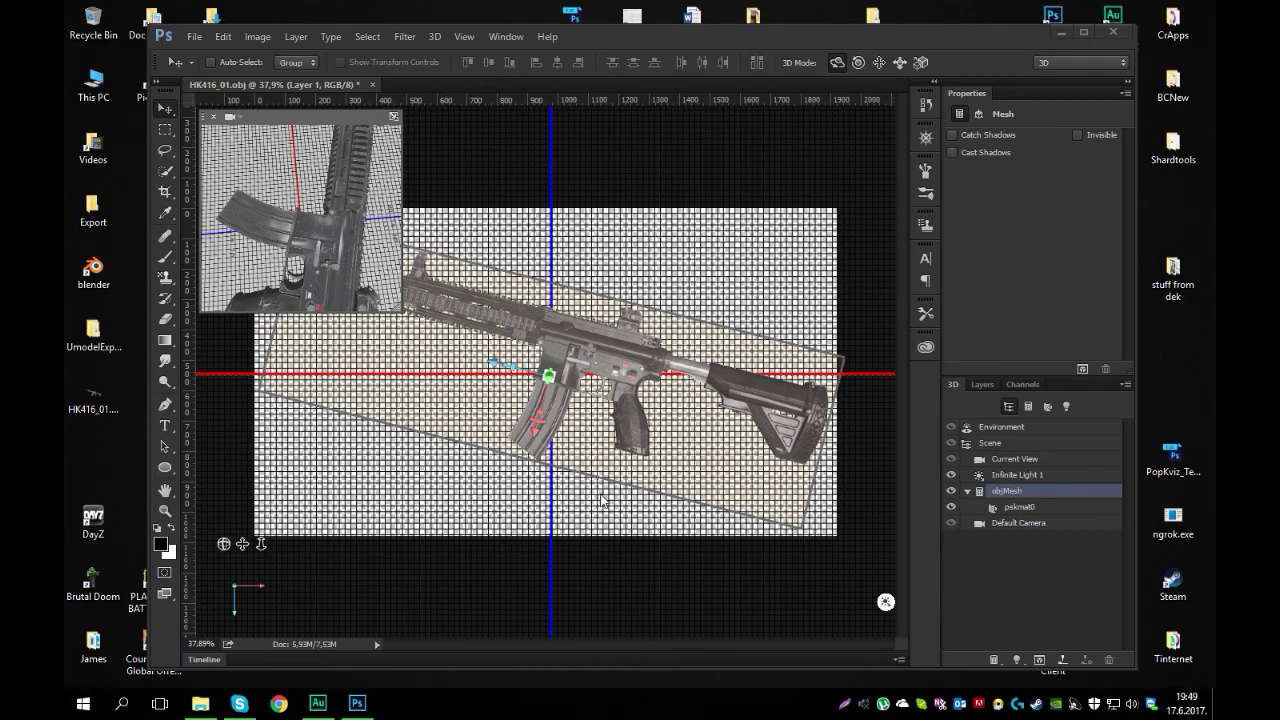
{"action": "double_click", "coordinate": [93, 402]}
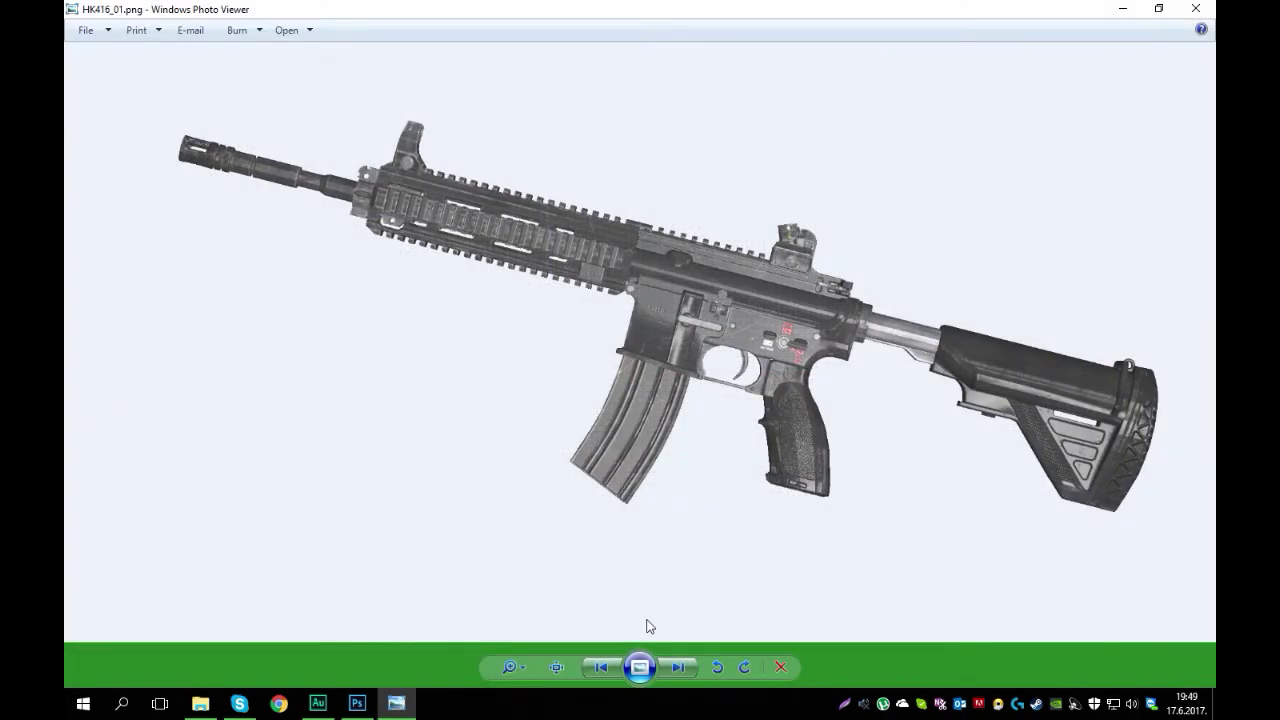
{"action": "left_click", "coordinate": [555, 668]}
{"action": "left_click_drag", "start_coordinate": [621, 397], "coordinate": [1089, 510]}
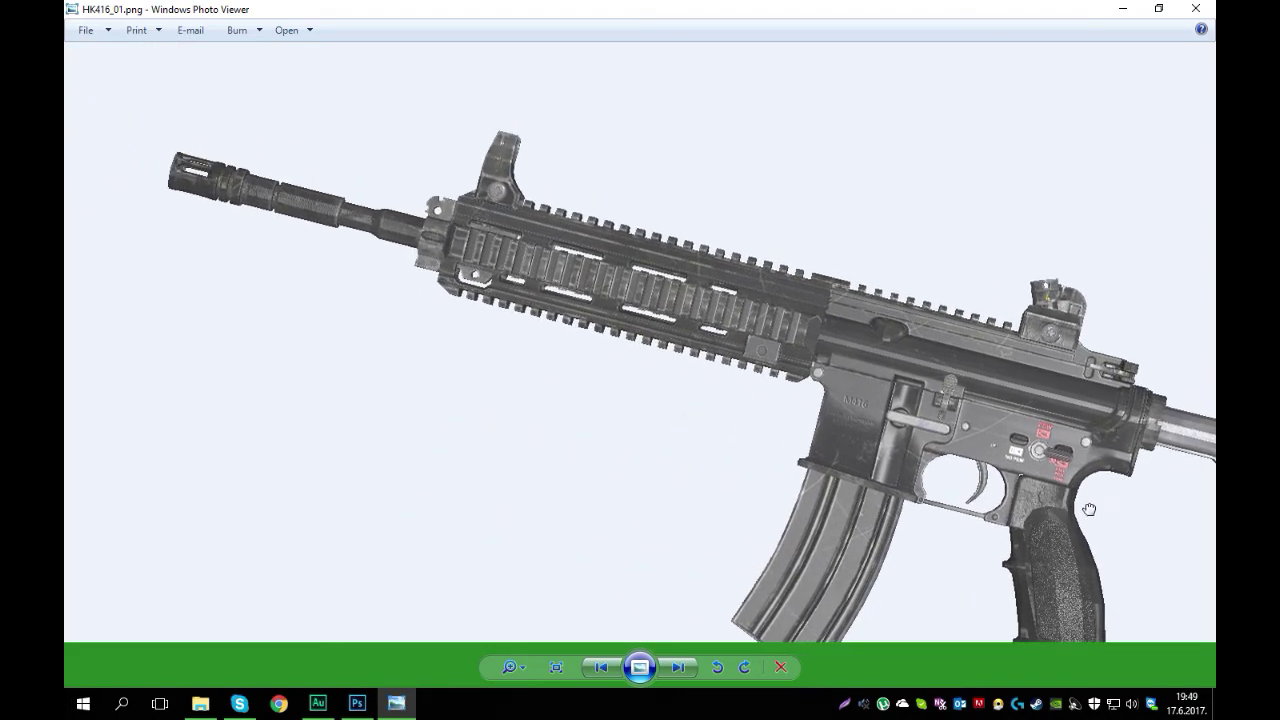
{"action": "scroll", "coordinate": [1089, 510], "scroll_direction": "down", "scroll_amount": 5}
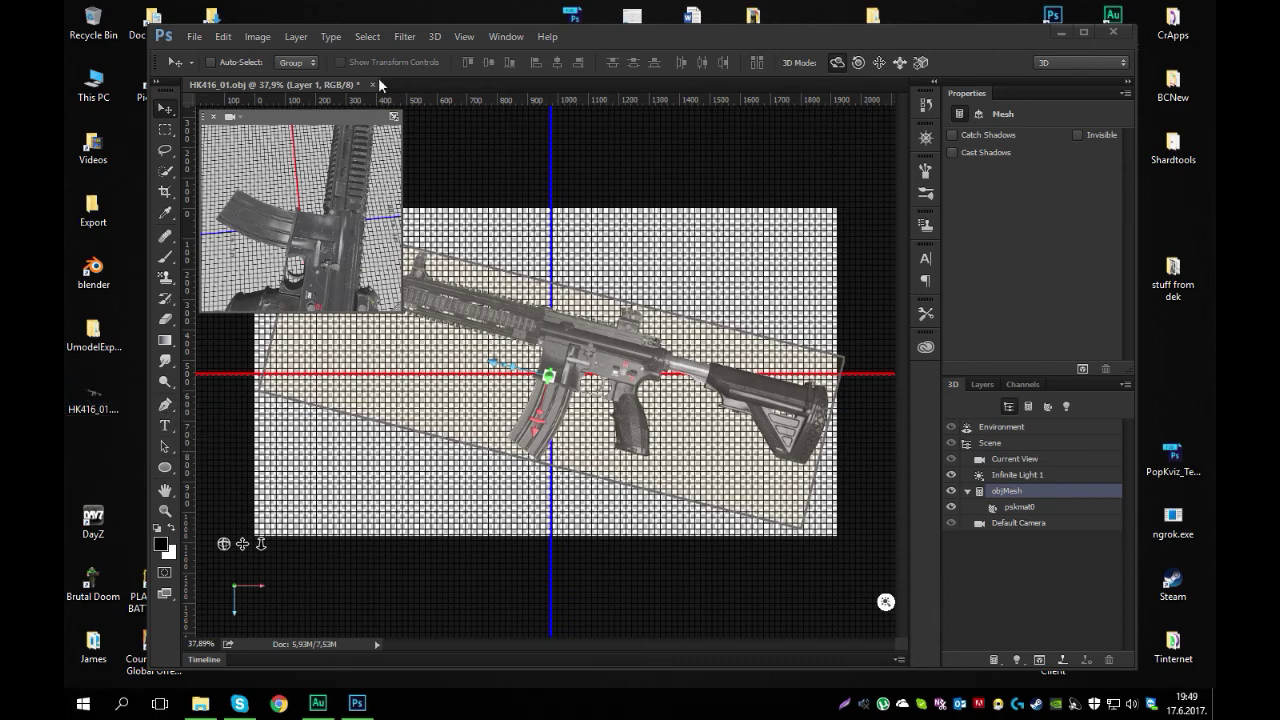
Create a new transparent 484 × 212 pixel document and place HK416_01.png from the Desktop into it.
{"action": "key", "text": "ctrl+n"}
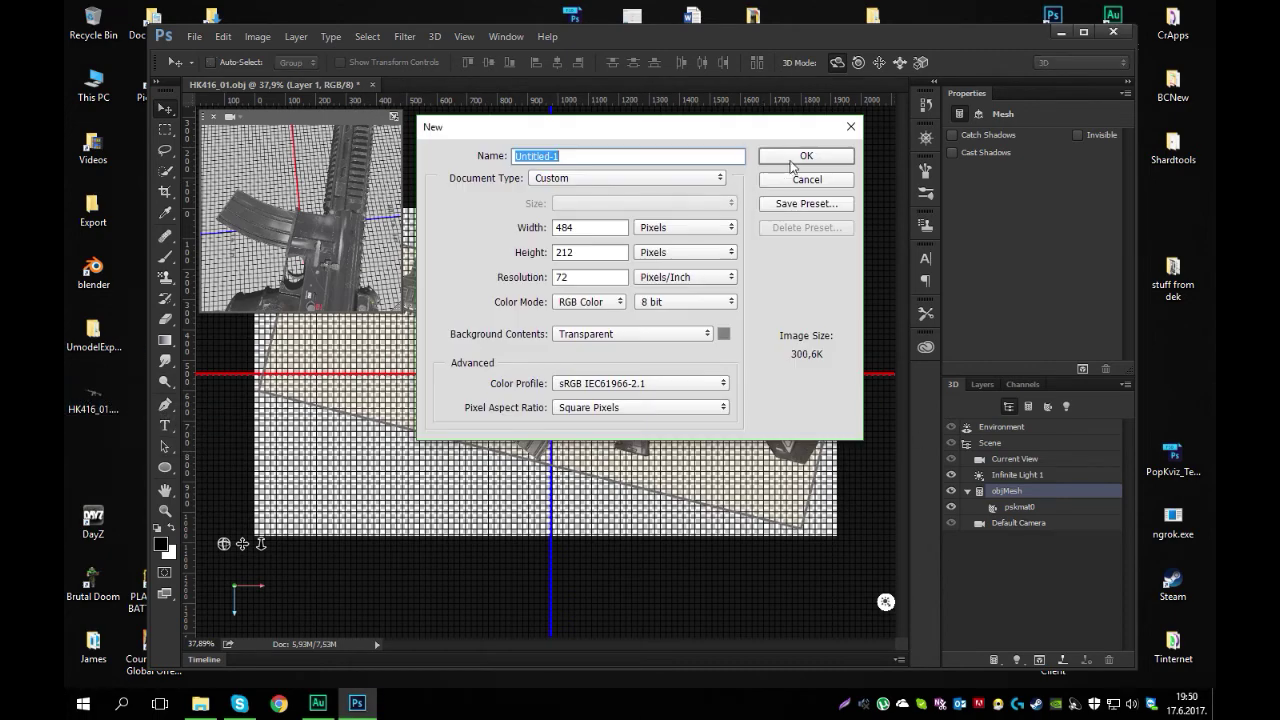
{"action": "left_click", "coordinate": [800, 159]}
{"action": "left_click_drag", "start_coordinate": [93, 404], "coordinate": [560, 388]}
{"action": "left_click", "coordinate": [714, 66]}
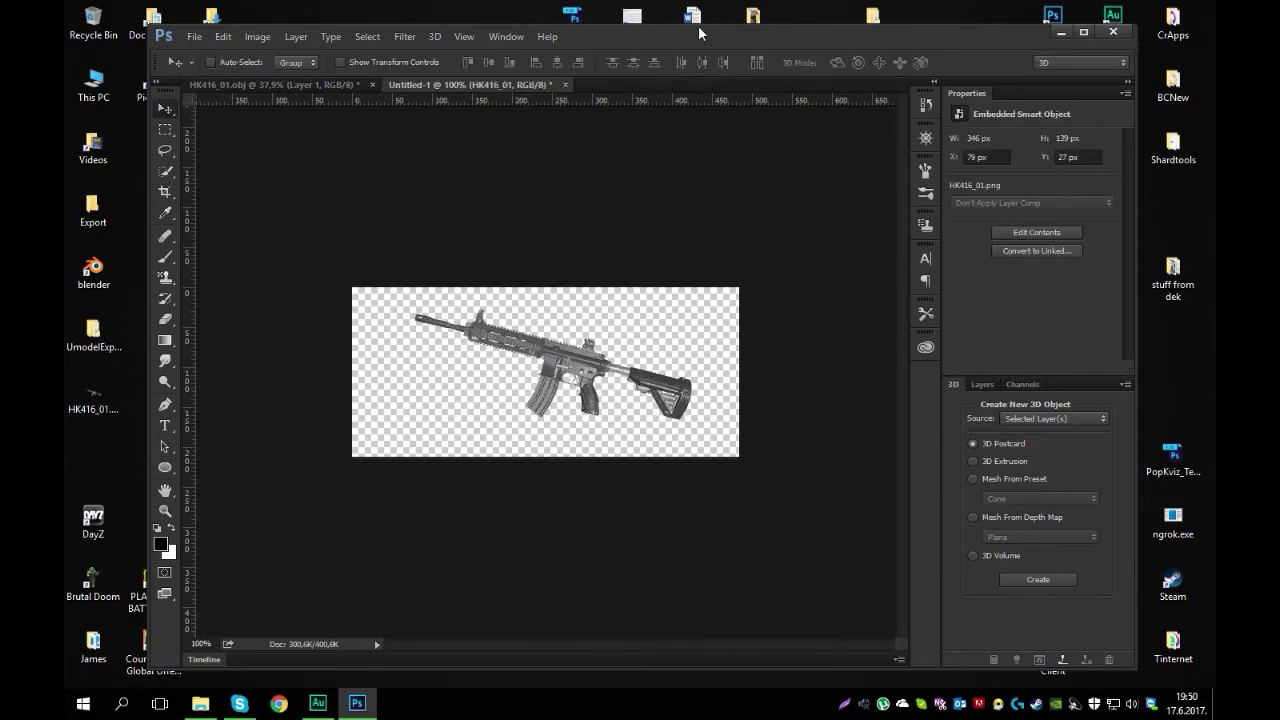
Switch to the DethoSpace workspace and add an empty layer beneath the HK416_01 layer.
{"action": "left_click", "coordinate": [1066, 70]}
{"action": "left_click", "coordinate": [1058, 84]}
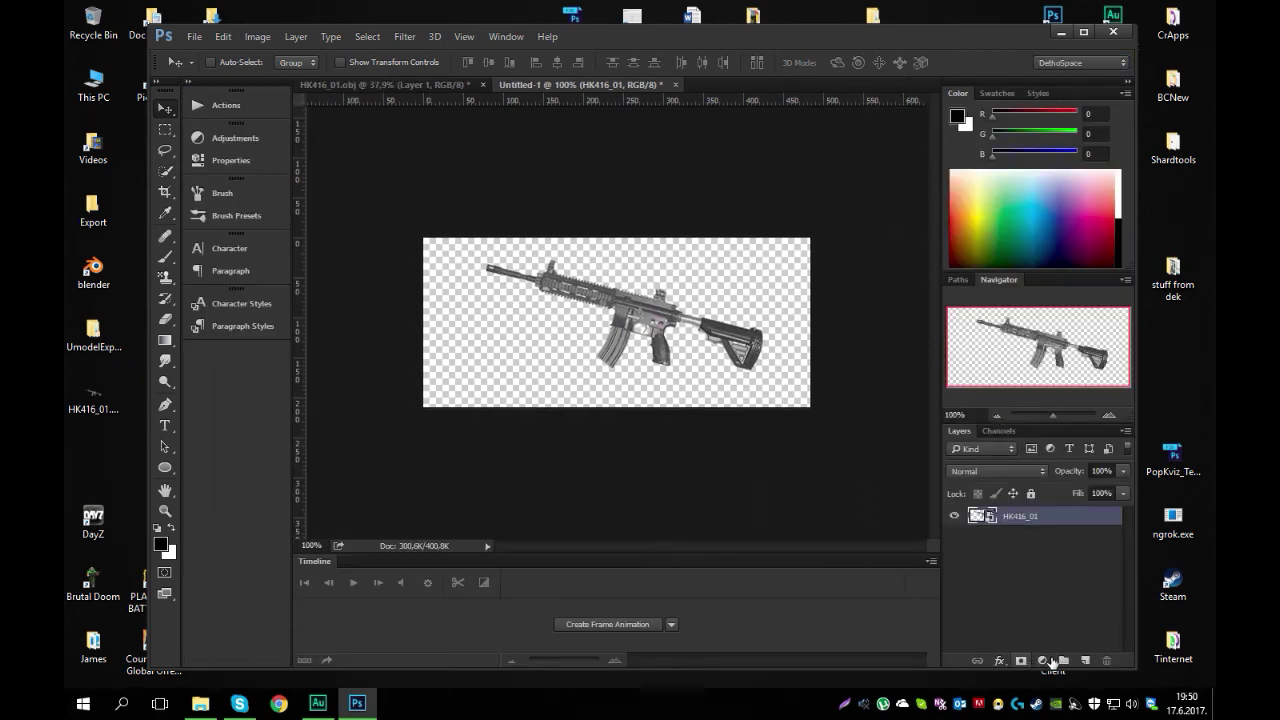
{"action": "left_click", "coordinate": [1085, 660]}
{"action": "left_click_drag", "start_coordinate": [1035, 516], "coordinate": [1035, 545]}
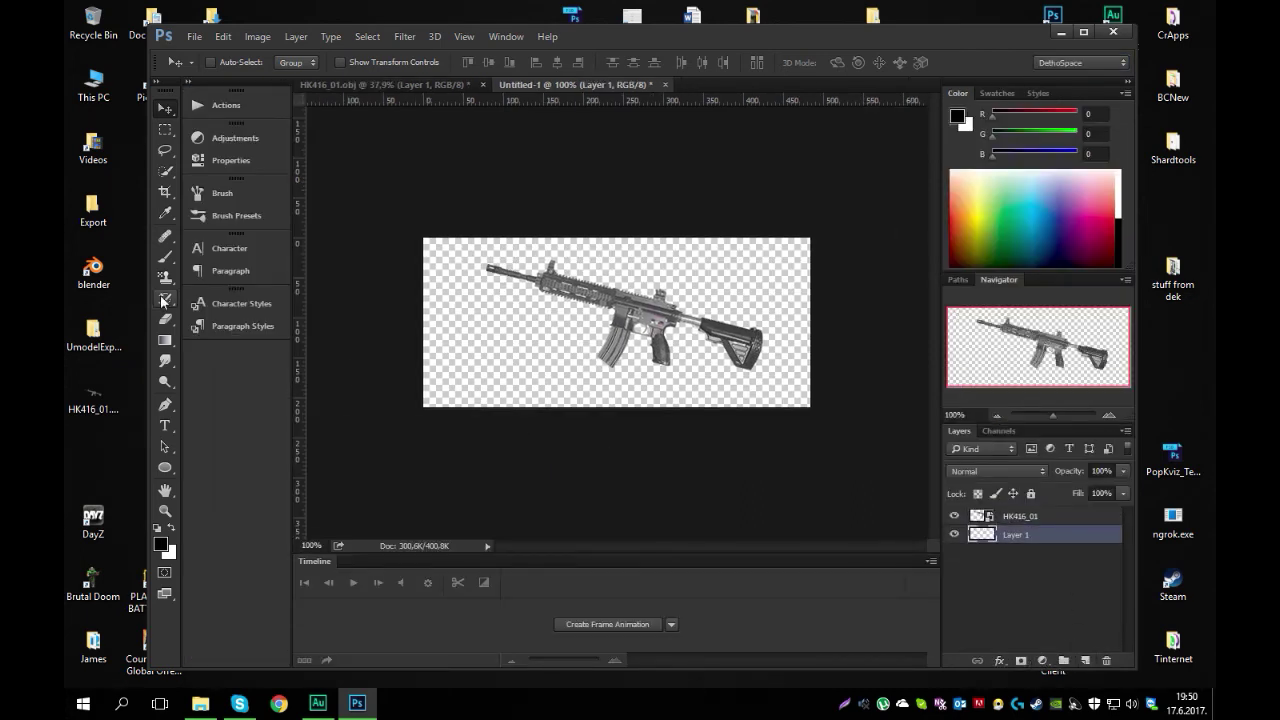
Paint large black patches behind the rifle on Layer 1 with the 155-pixel brush.
{"action": "left_click", "coordinate": [165, 257]}
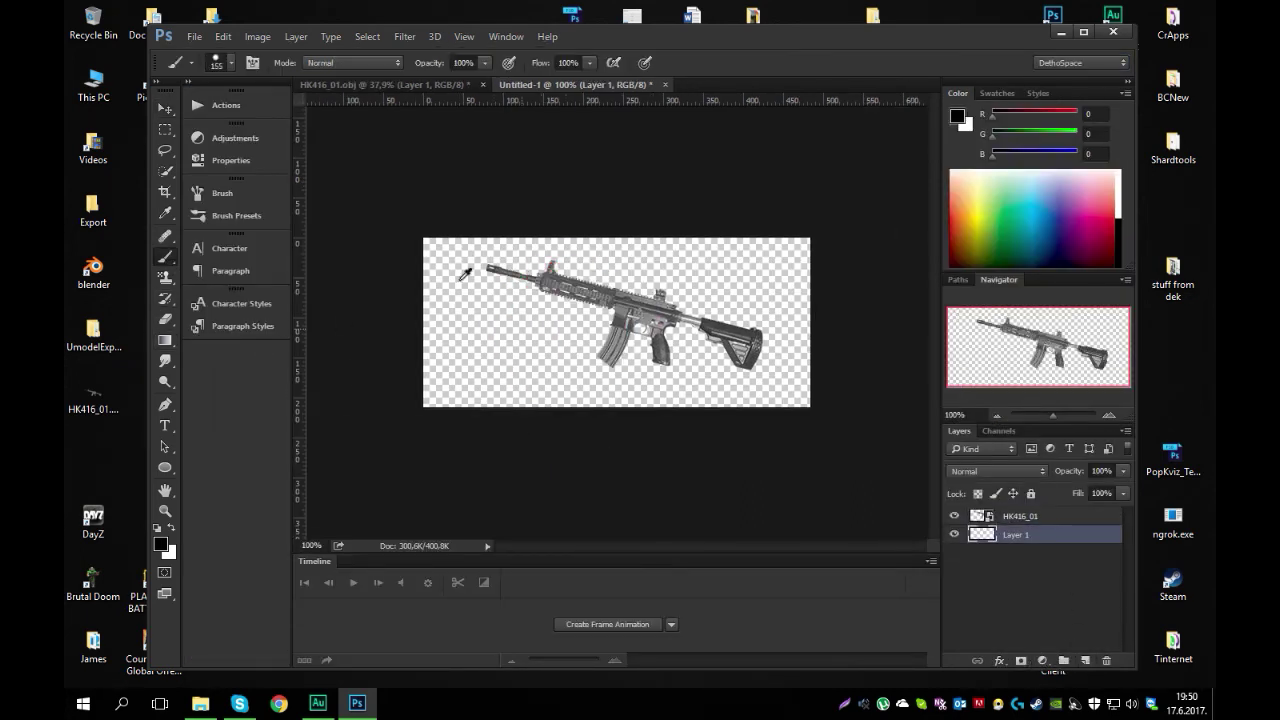
{"action": "left_click_drag", "start_coordinate": [536, 315], "coordinate": [563, 297]}
{"action": "left_click", "coordinate": [622, 368]}
{"action": "left_click", "coordinate": [809, 275]}
{"action": "left_click", "coordinate": [783, 325]}
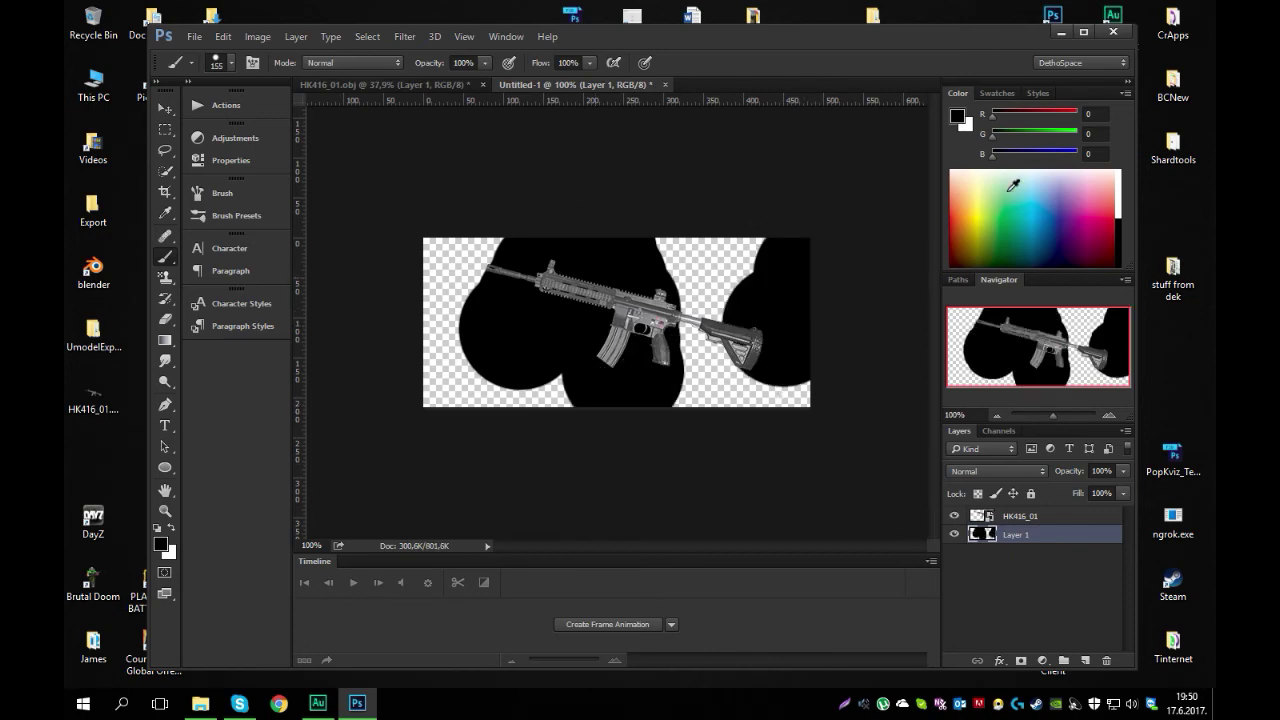
Set the brush colour to green (RGB 0, 120, 0) and paint several patches behind the rifle on Layer 1.
{"action": "left_click", "coordinate": [1040, 136]}
{"action": "left_click_drag", "start_coordinate": [1040, 136], "coordinate": [1032, 136]}
{"action": "left_click_drag", "start_coordinate": [826, 206], "coordinate": [700, 289]}
{"action": "left_click", "coordinate": [622, 342]}
{"action": "left_click", "coordinate": [514, 271]}
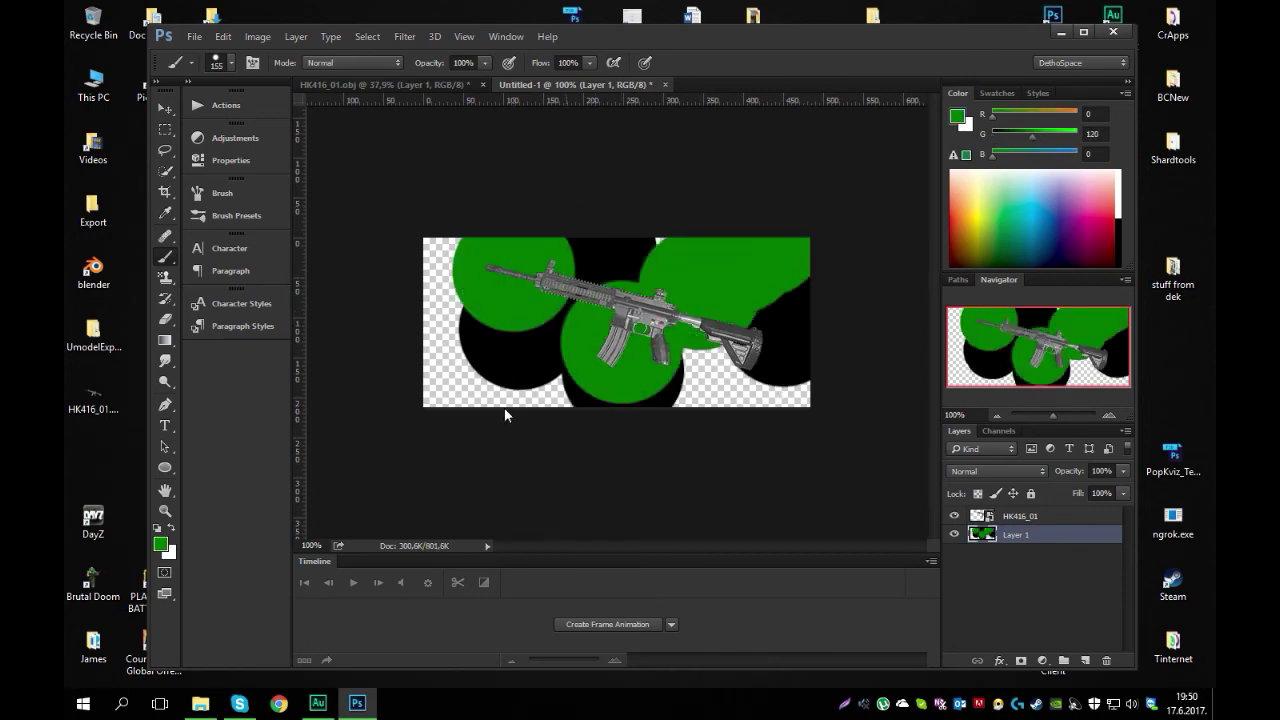
Check the rifle against the painted background and close the test document without saving it.
{"action": "scroll", "coordinate": [585, 340], "scroll_direction": "up", "scroll_amount": 4, "text": "alt"}
{"action": "scroll", "coordinate": [674, 334], "scroll_direction": "down", "scroll_amount": 5, "text": "alt"}
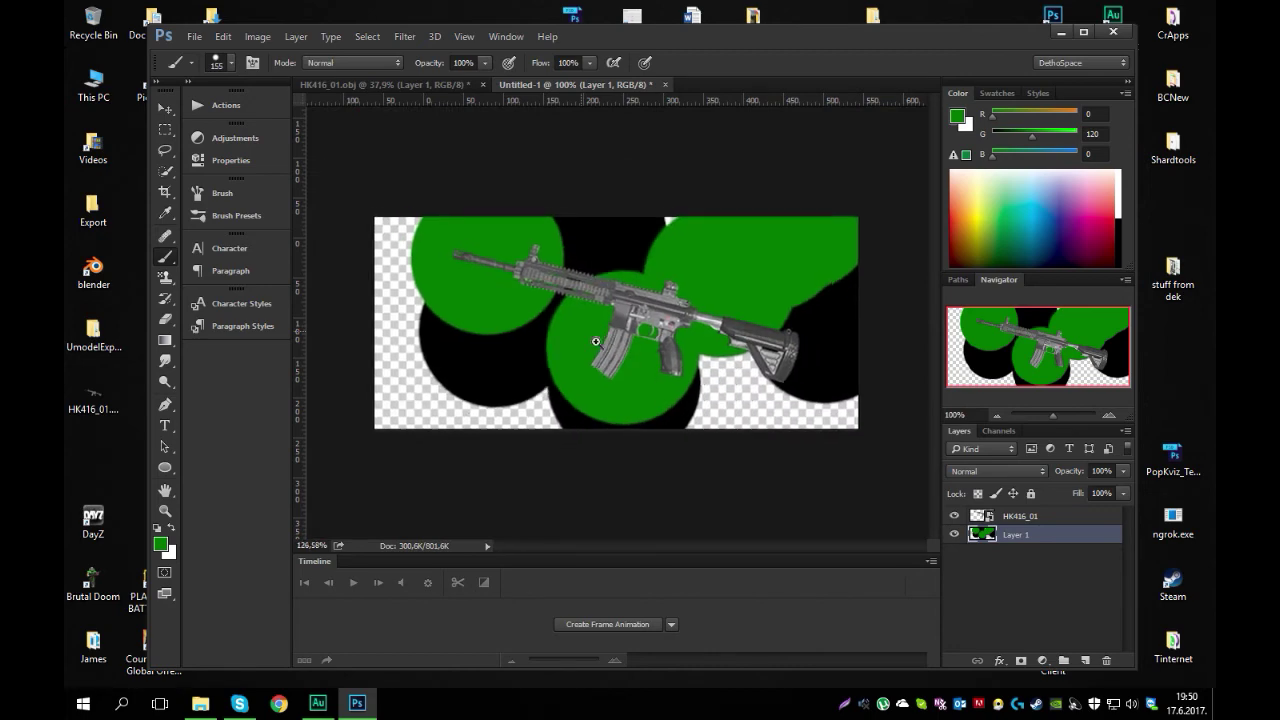
{"action": "scroll", "coordinate": [616, 328], "scroll_direction": "up", "scroll_amount": 1, "text": "alt"}
{"action": "key", "text": "ctrl+w"}
{"action": "left_click", "coordinate": [645, 285]}
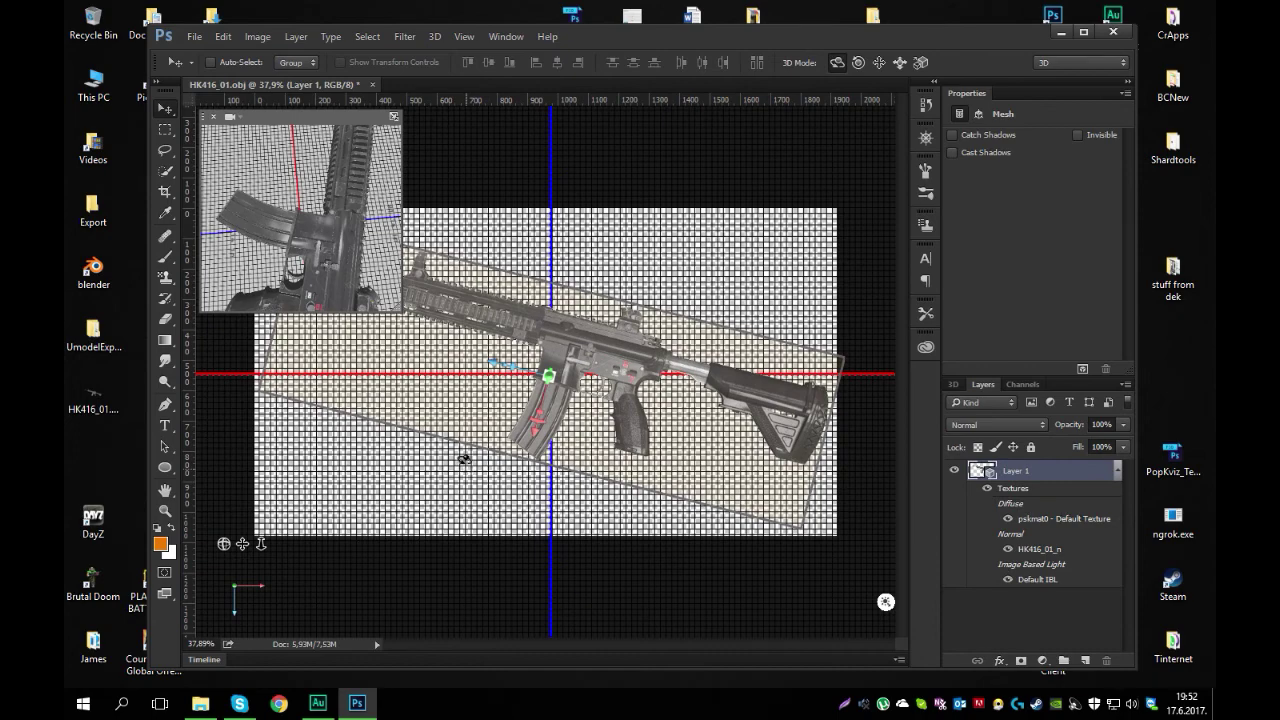
Try a larger secondary view with a shifted camera, shrink it until it clears the rifle, and deselect the mesh.
{"action": "left_click_drag", "start_coordinate": [401, 309], "coordinate": [616, 479]}
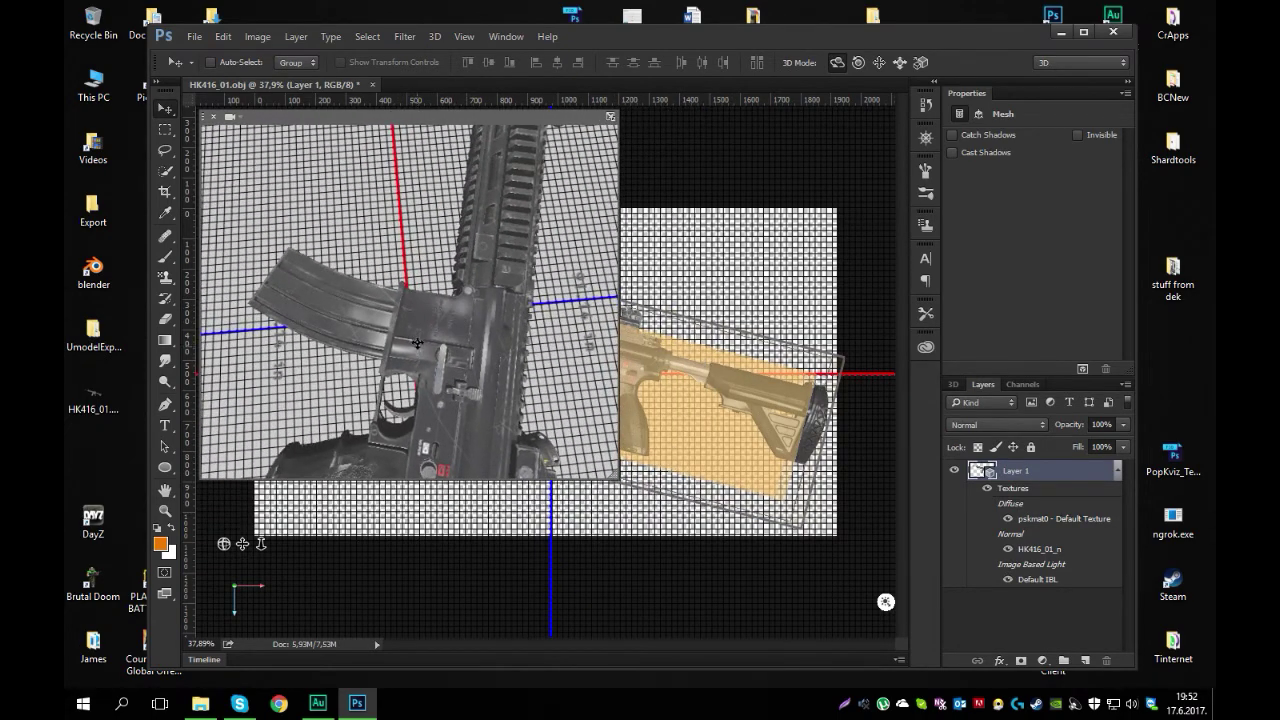
{"action": "left_click_drag", "start_coordinate": [417, 343], "coordinate": [368, 292]}
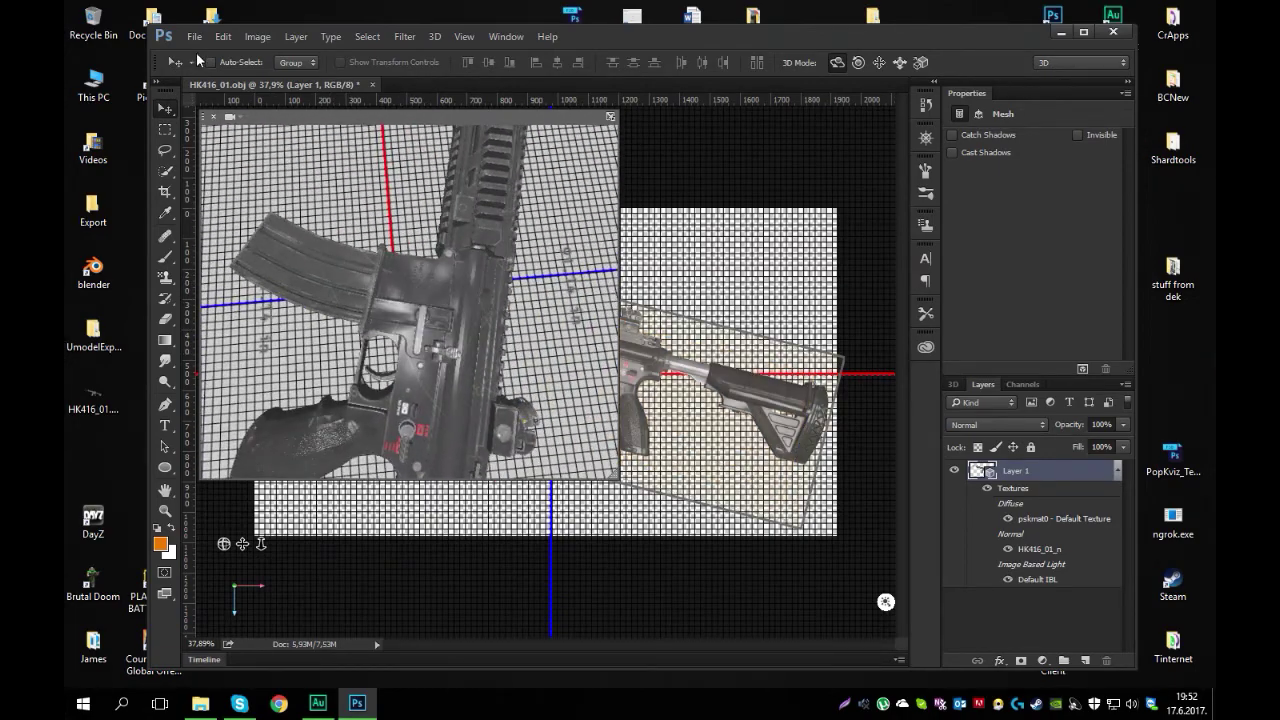
{"action": "left_click_drag", "start_coordinate": [612, 473], "coordinate": [292, 224]}
{"action": "left_click", "coordinate": [416, 515]}
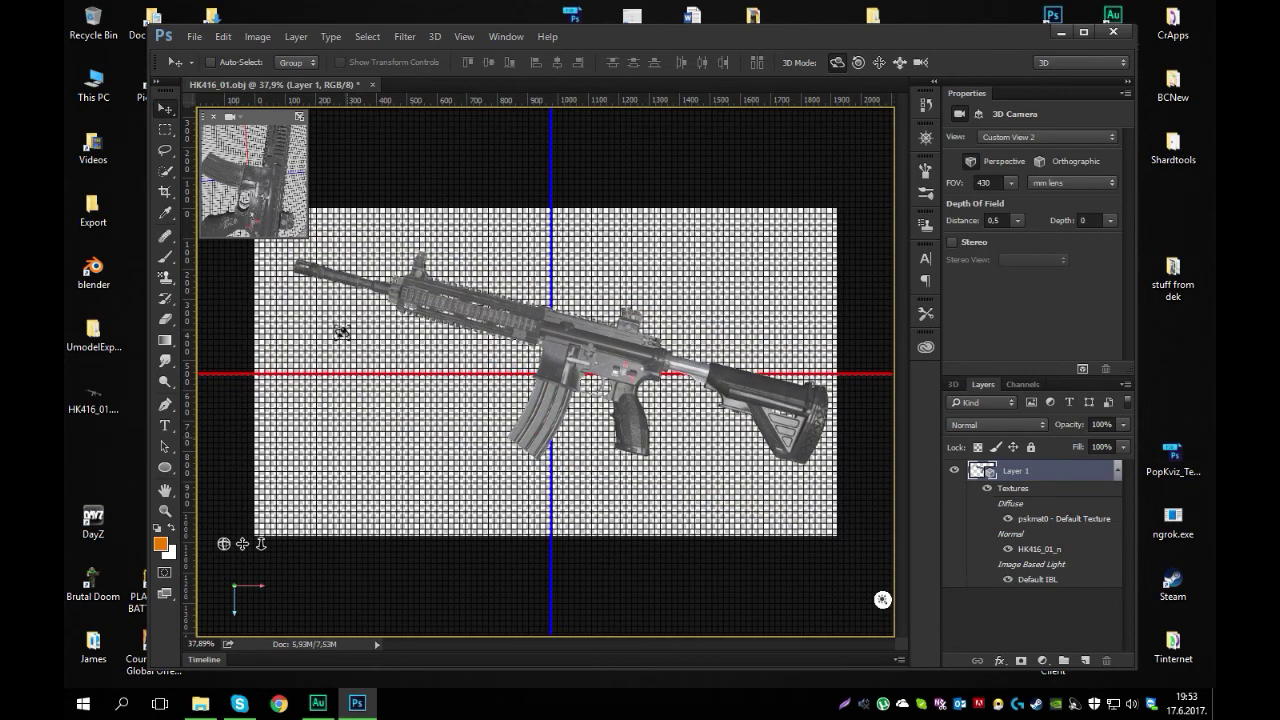